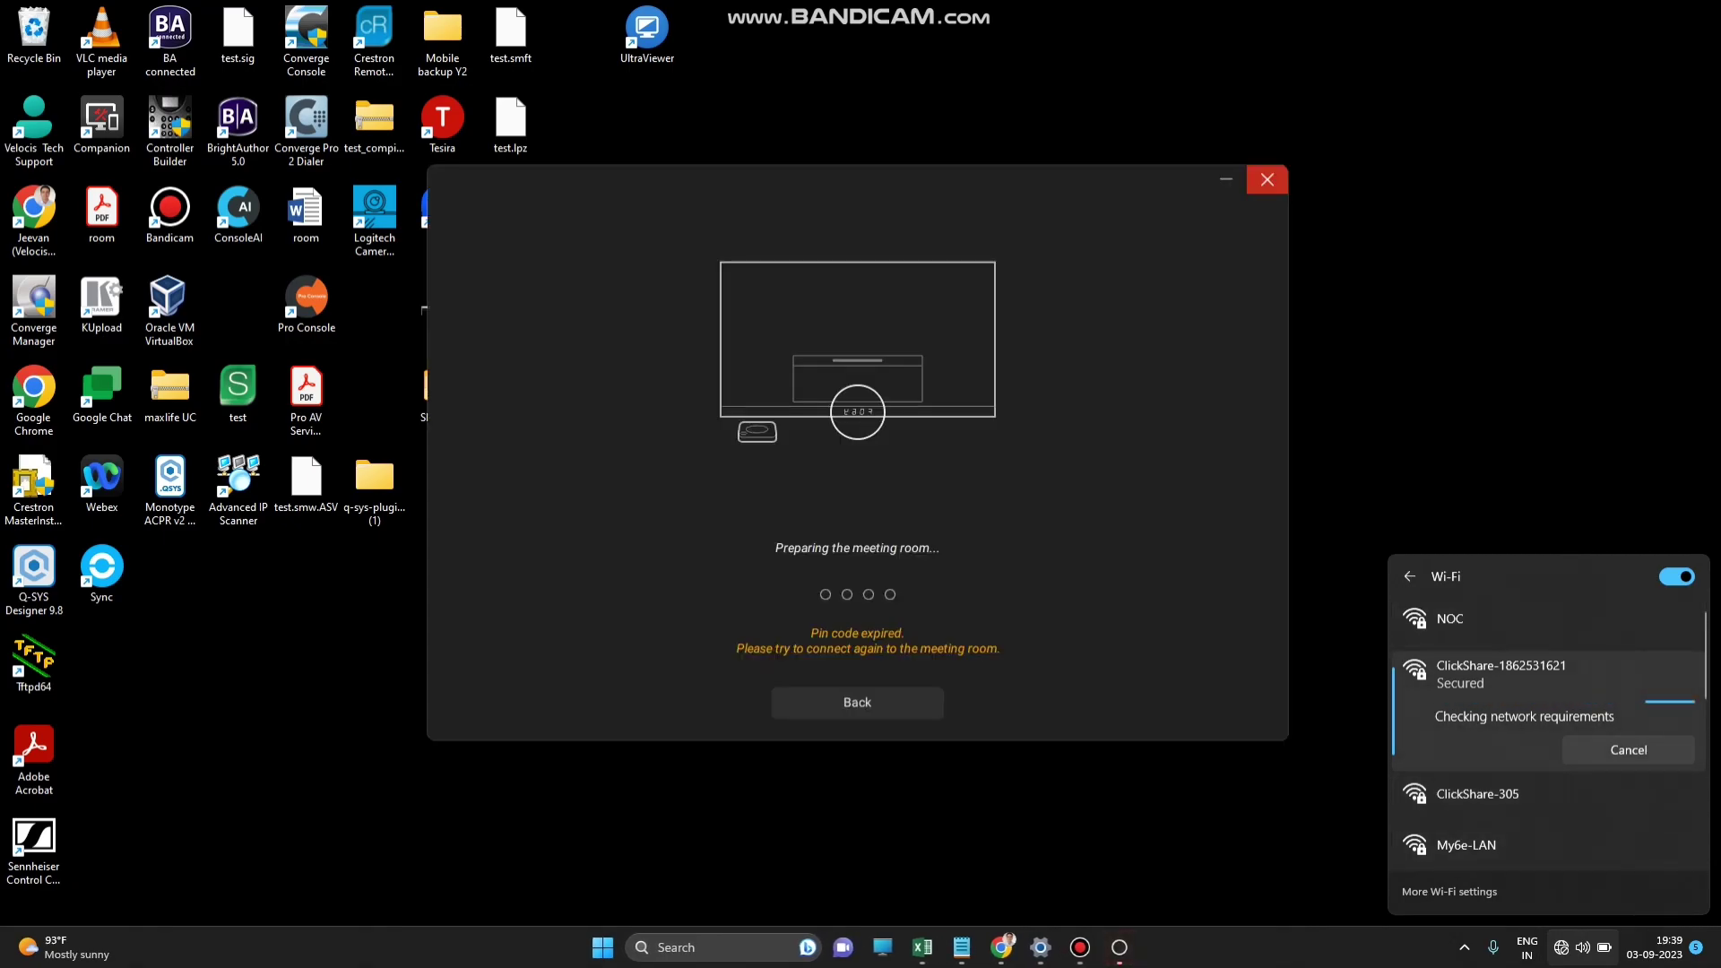
# Close the ClickShare window that reports an expired pin code.
pyautogui.click(1266, 180)
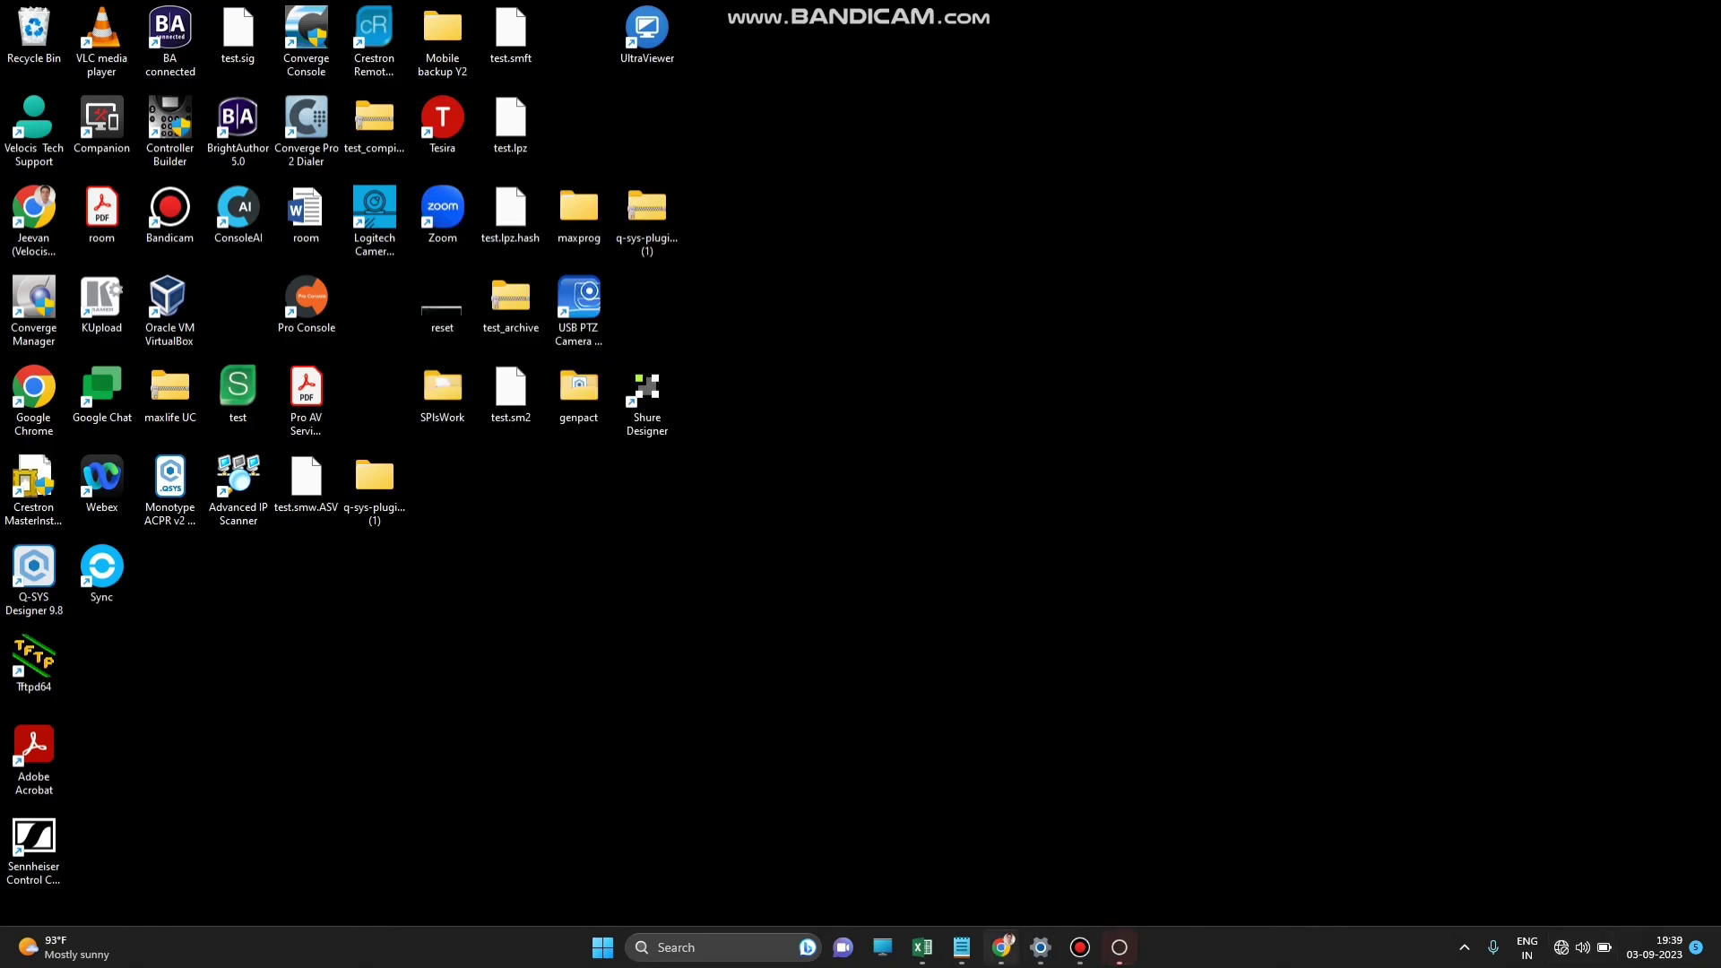
# Open 192.168.2.1 in a fresh browser tab and proceed past the certificate warning.
pyautogui.click(1001, 947)
pyautogui.click(240, 49)
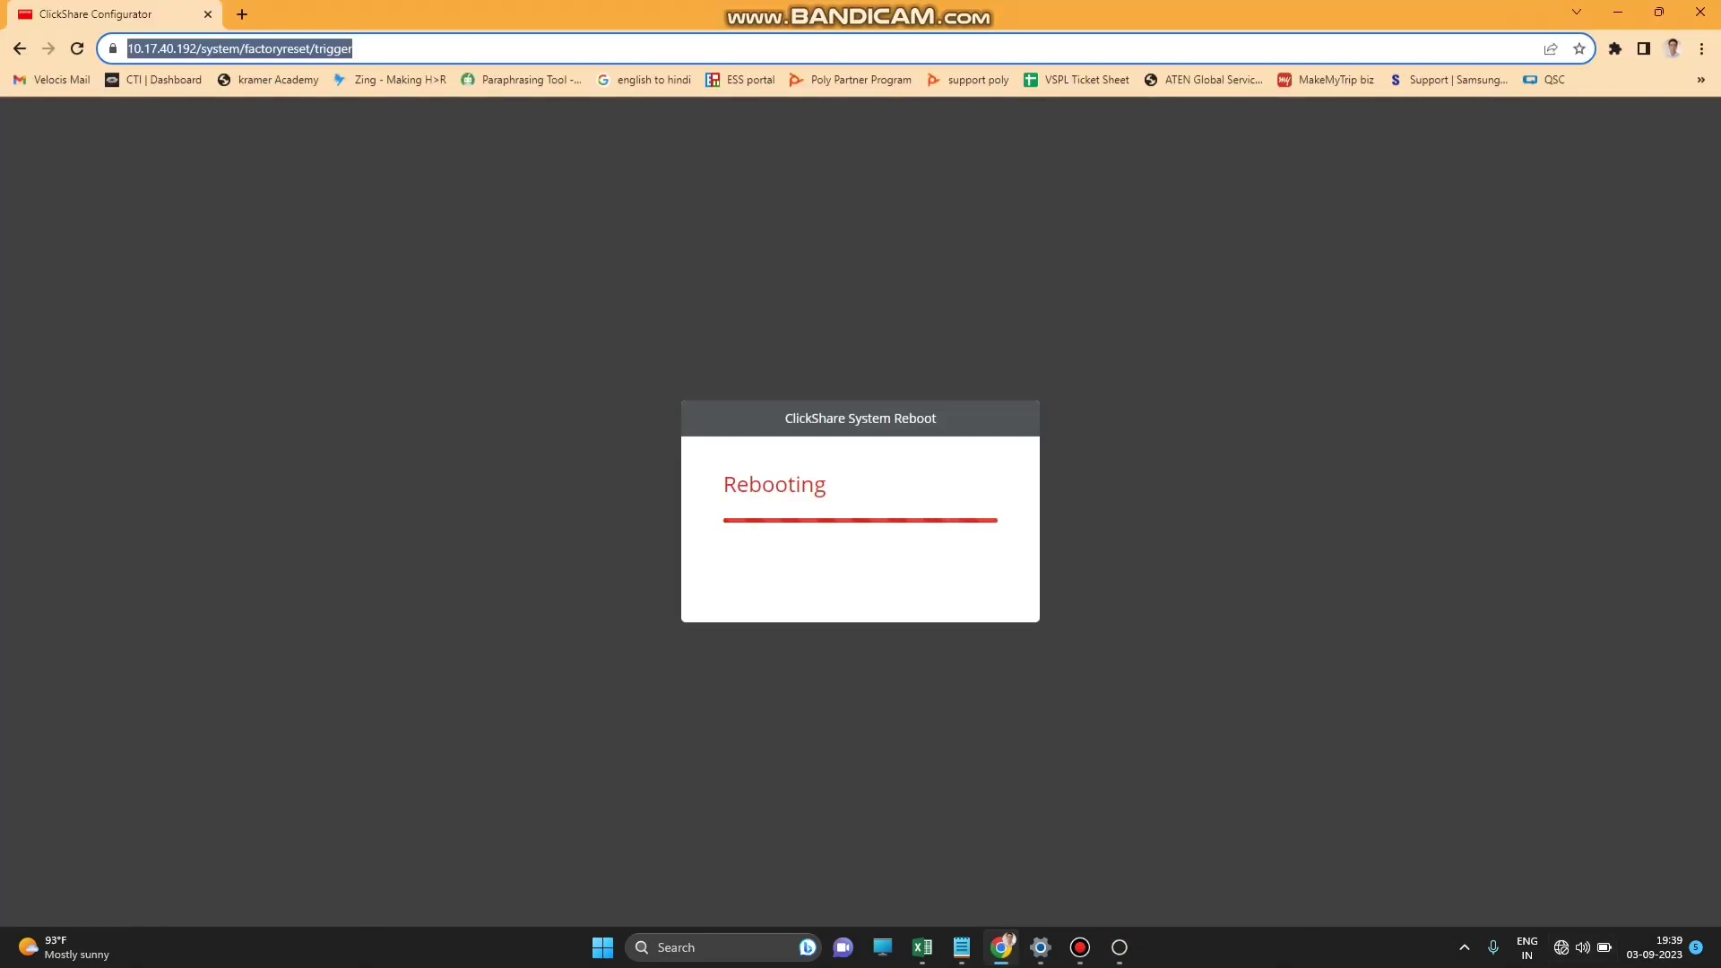
pyautogui.click(242, 14)
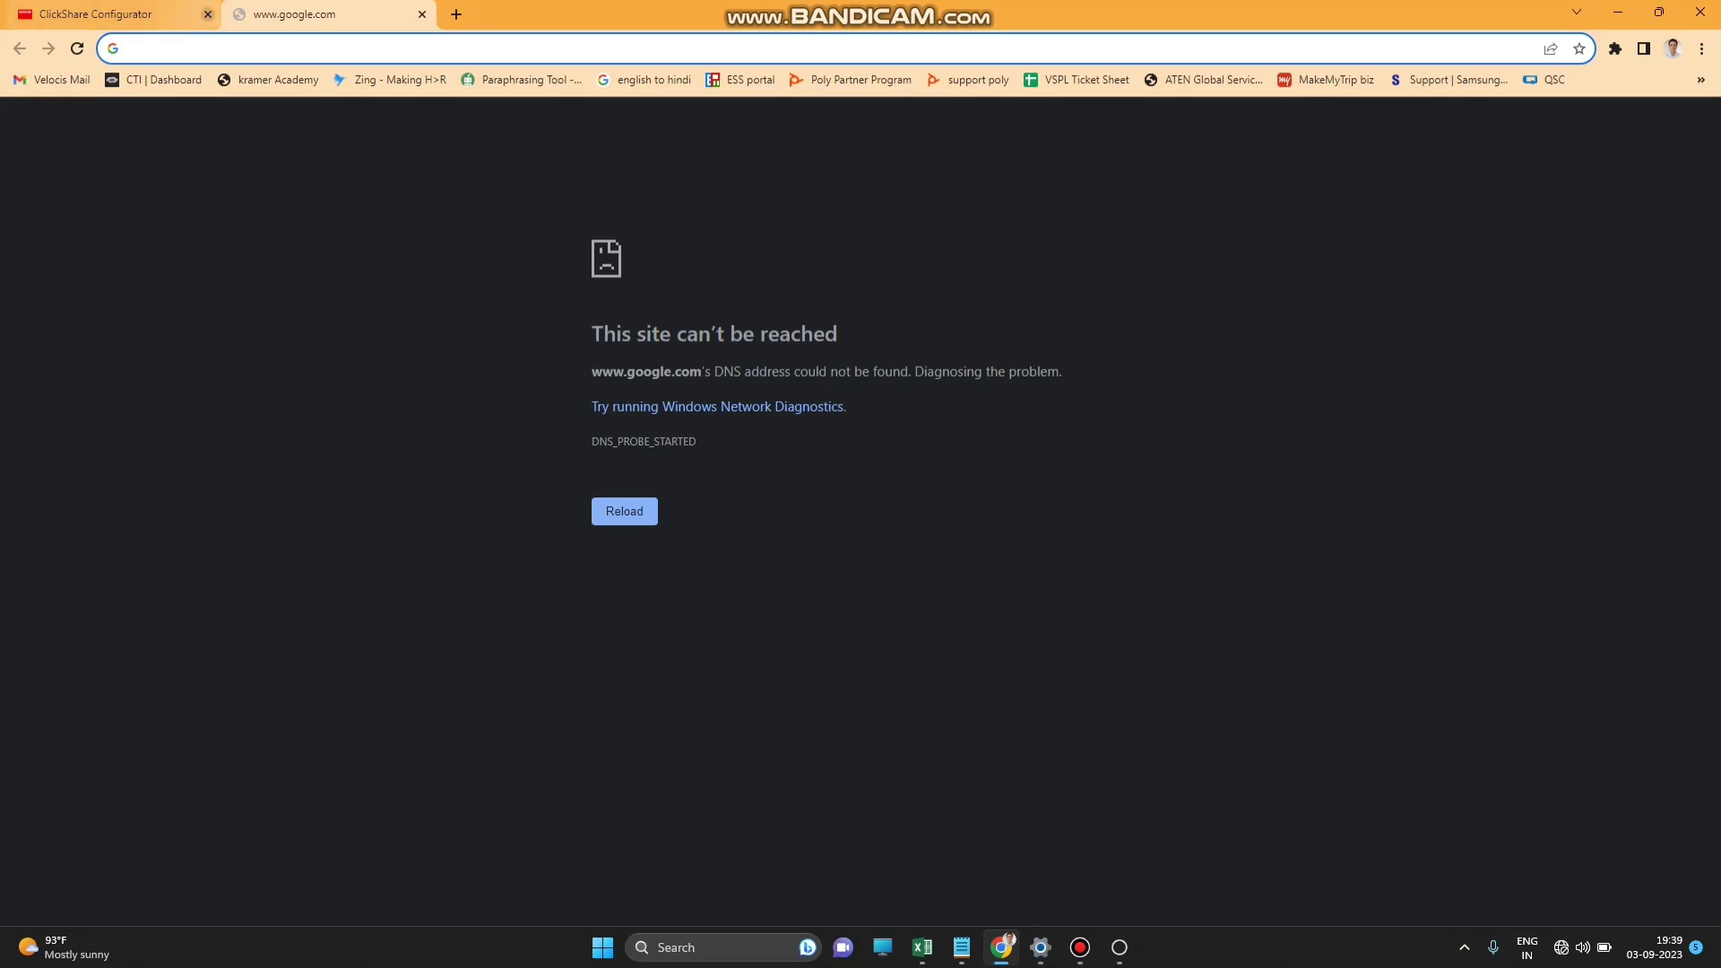
pyautogui.click(208, 14)
pyautogui.write('192')
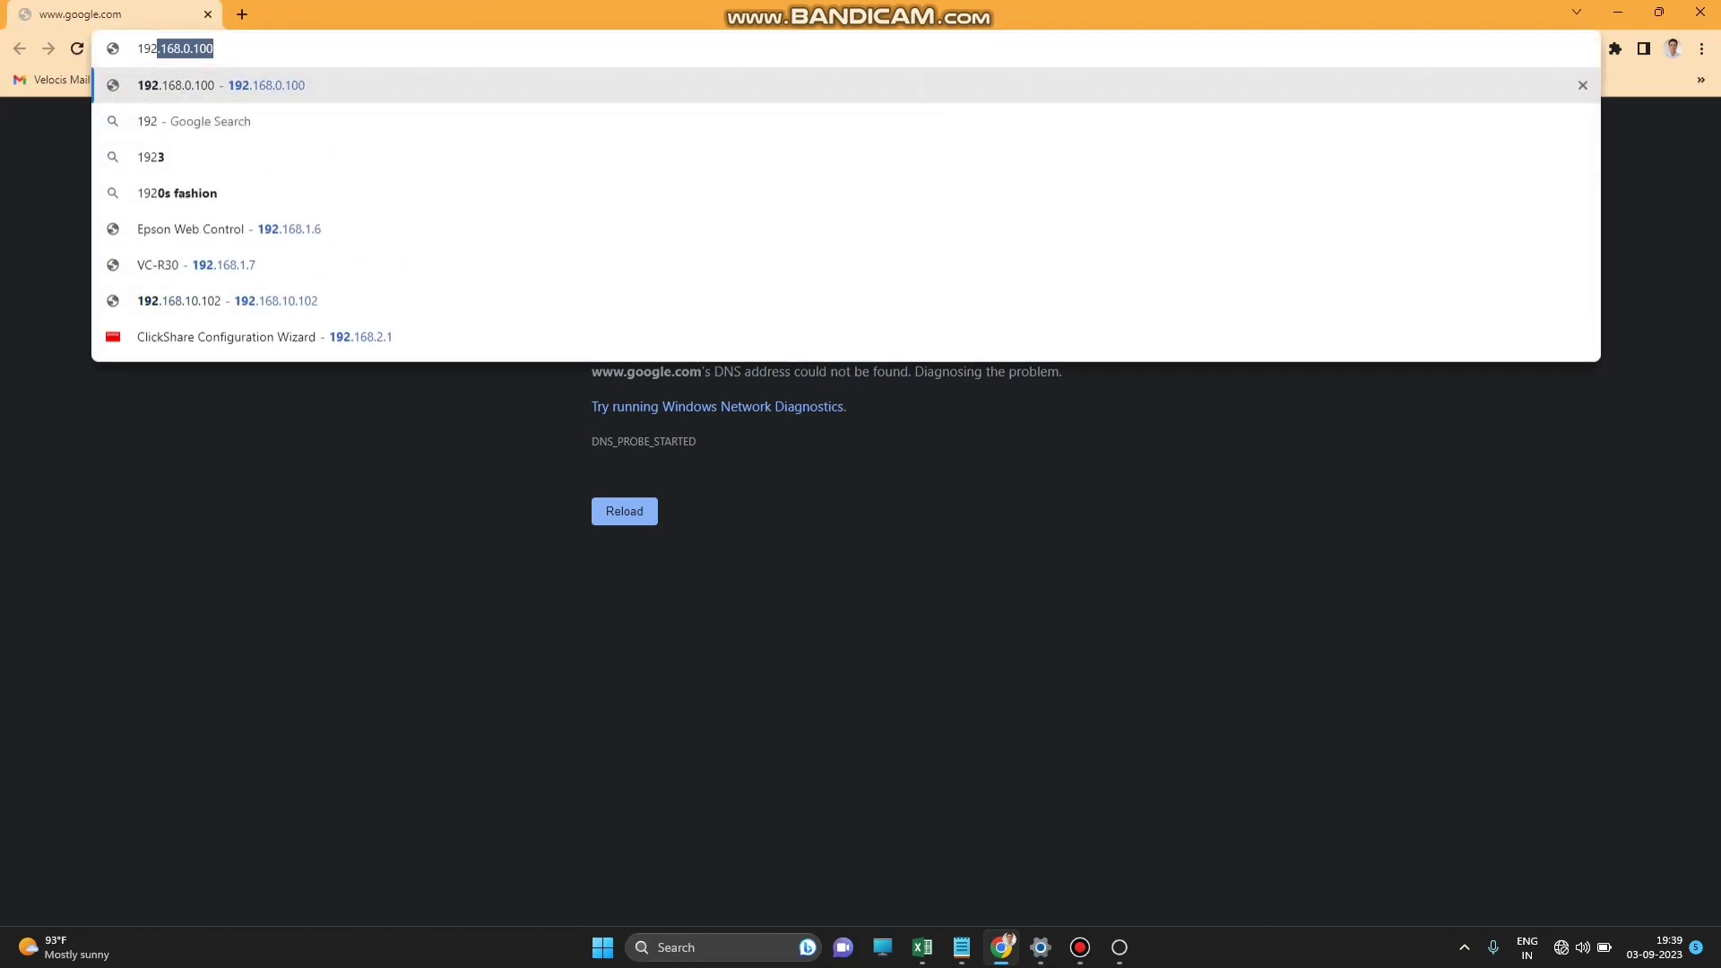
pyautogui.write('.168.')
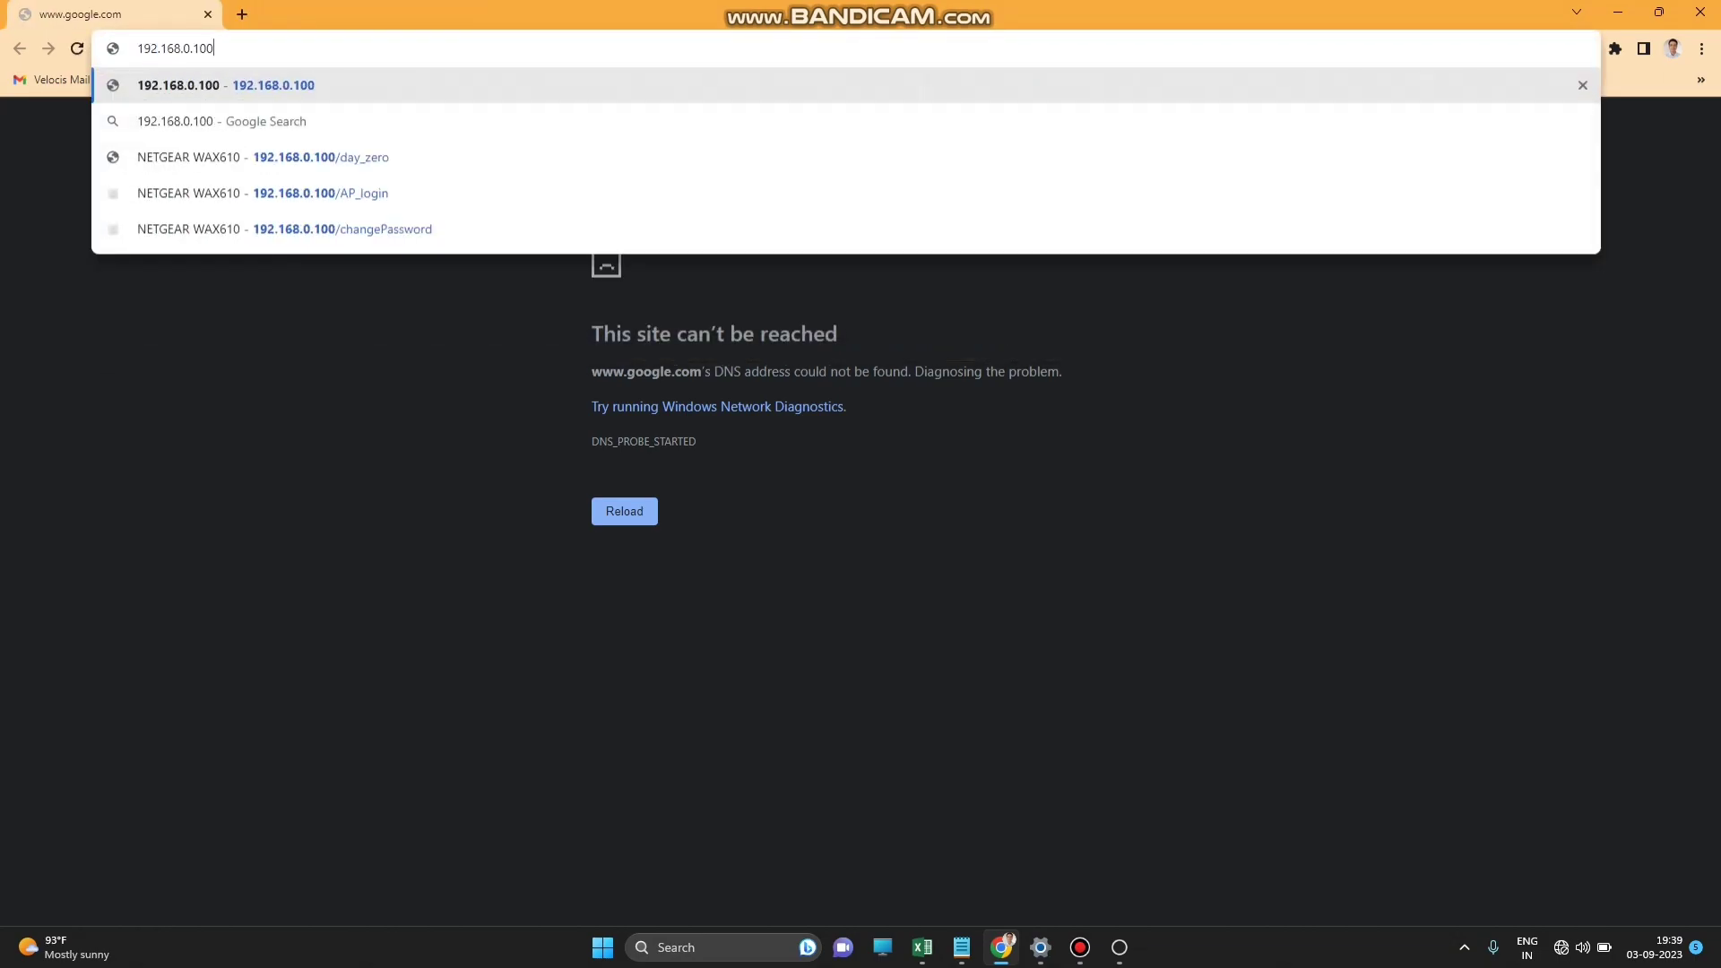
pyautogui.write('2.1')
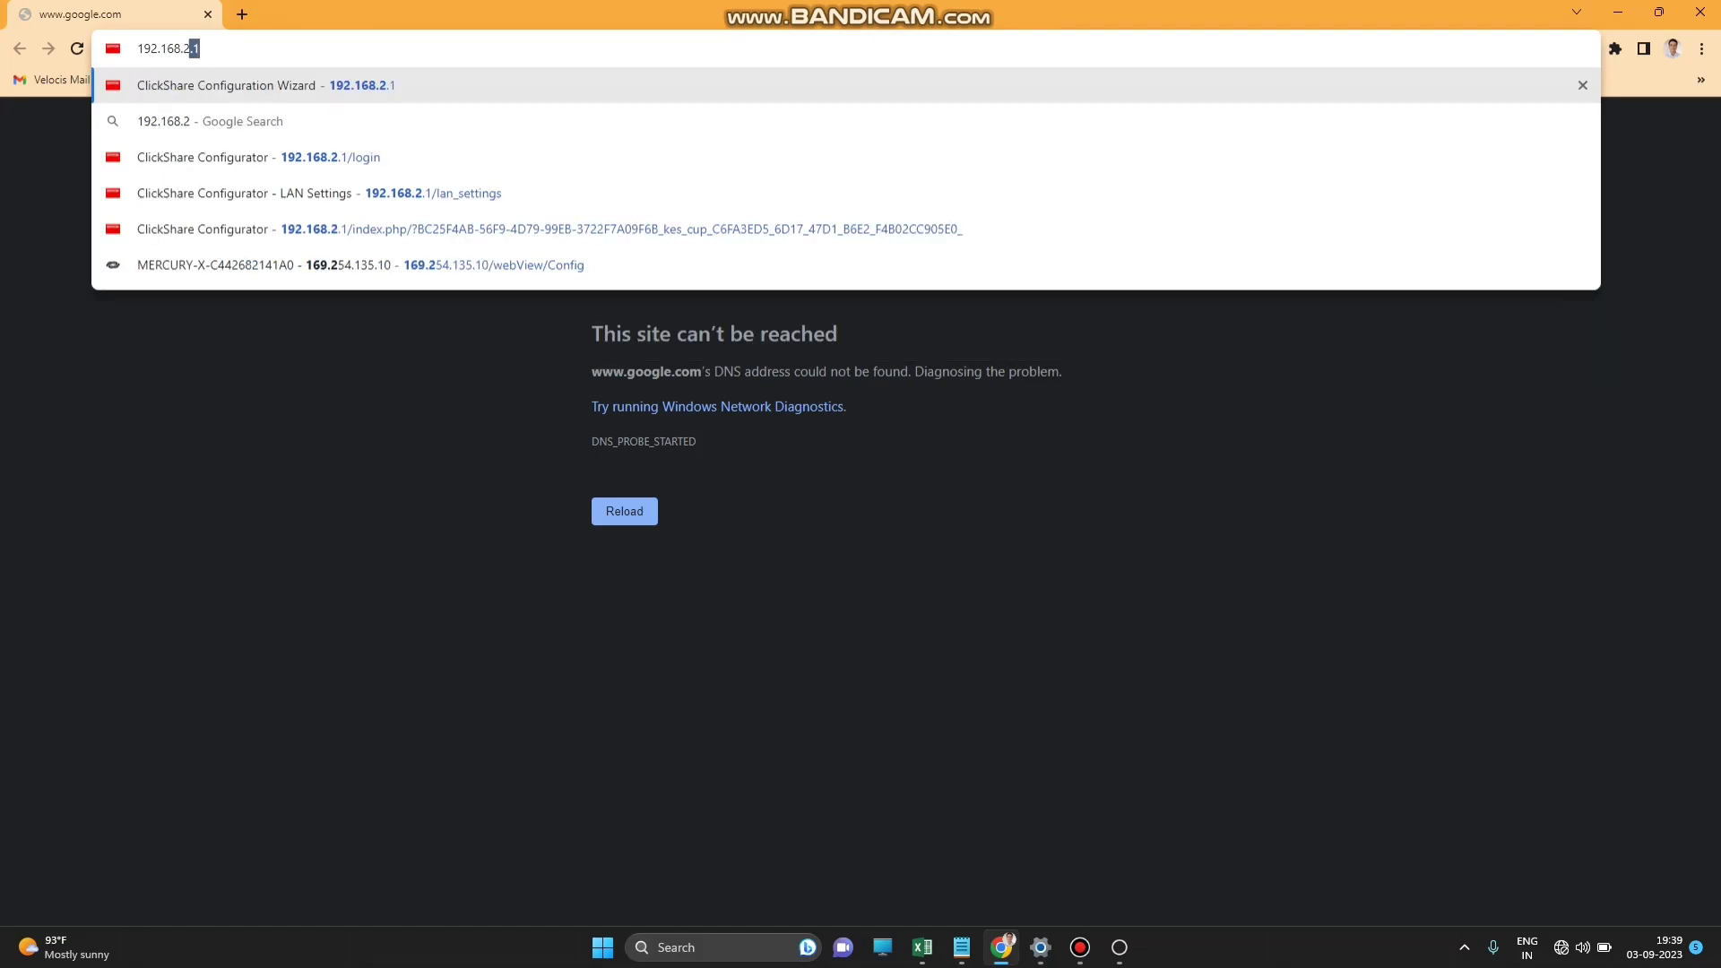
pyautogui.press('Return')
pyautogui.click(822, 623)
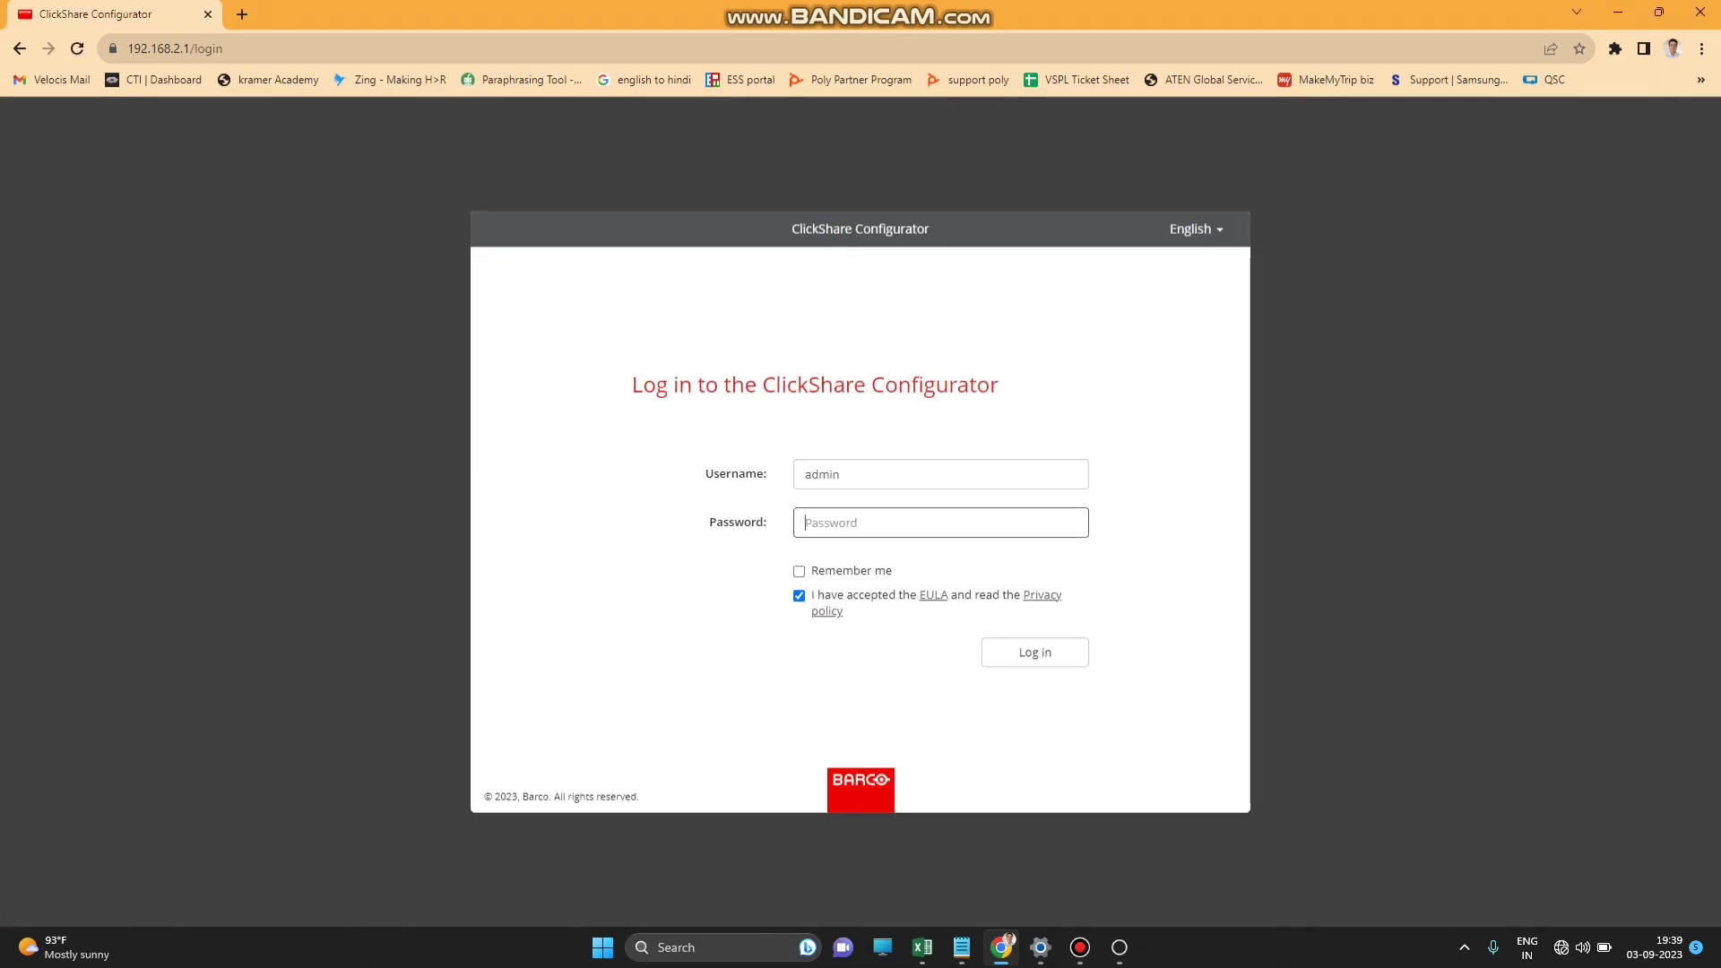
# Enter the Configurator login password and sign in.
pyautogui.write('ad')
pyautogui.press('BackSpace')
pyautogui.press('BackSpace')
pyautogui.write('admin')
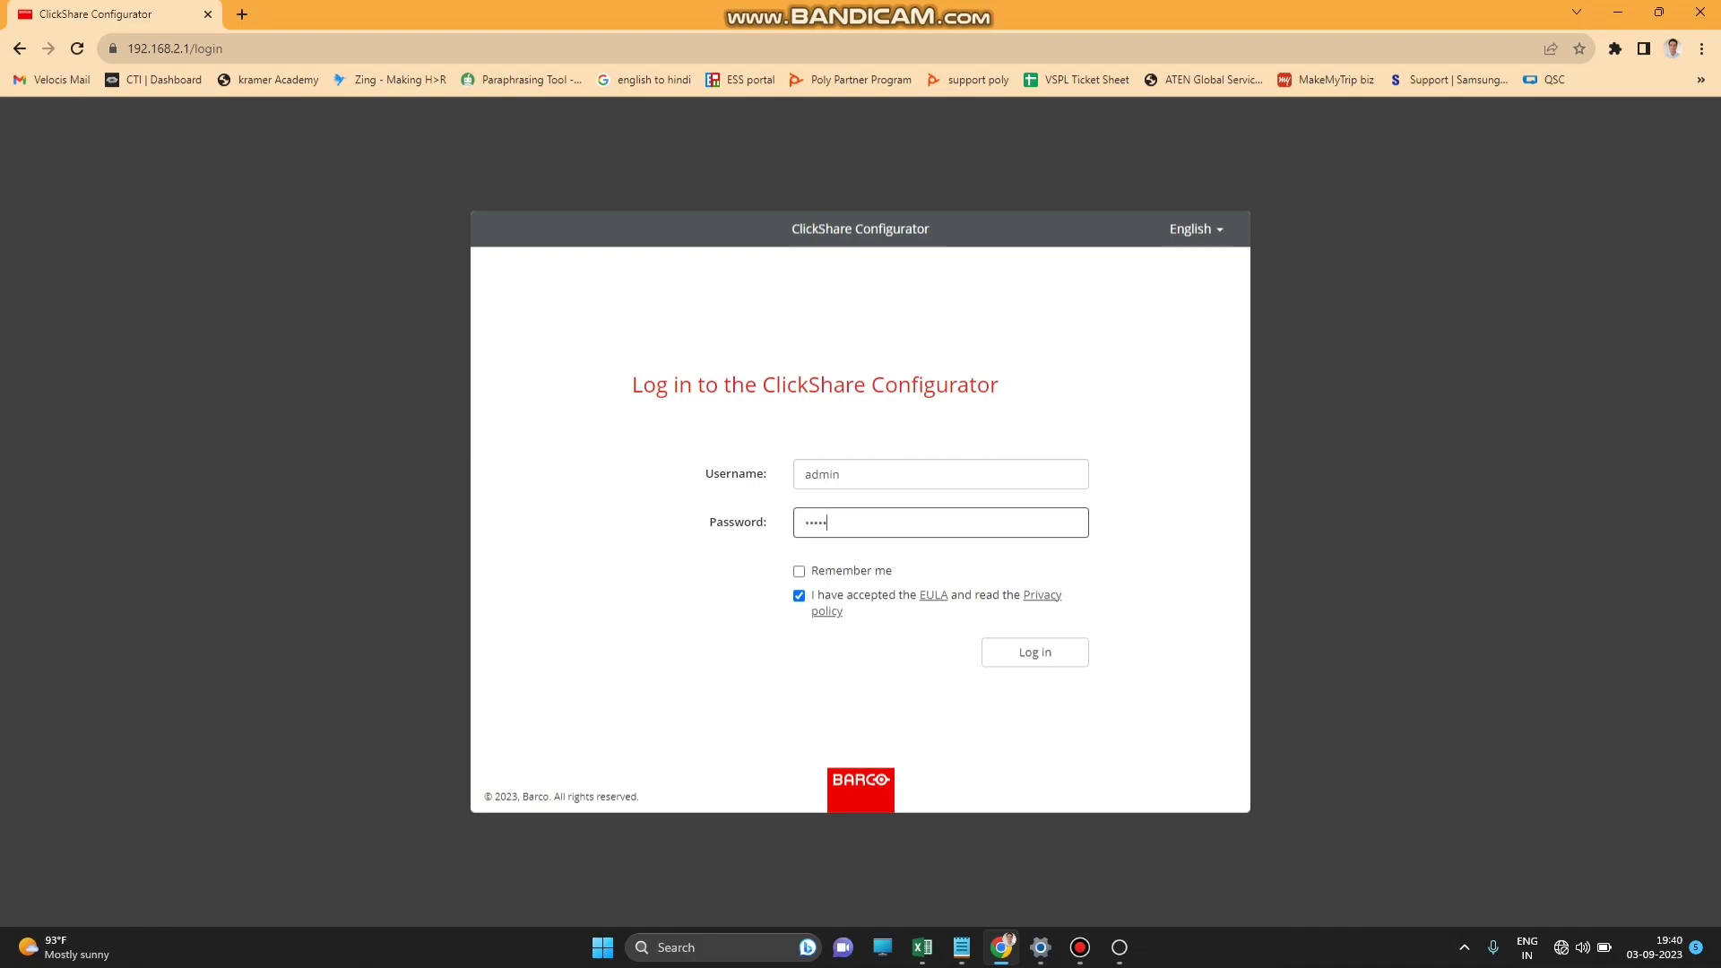
pyautogui.press('Return')
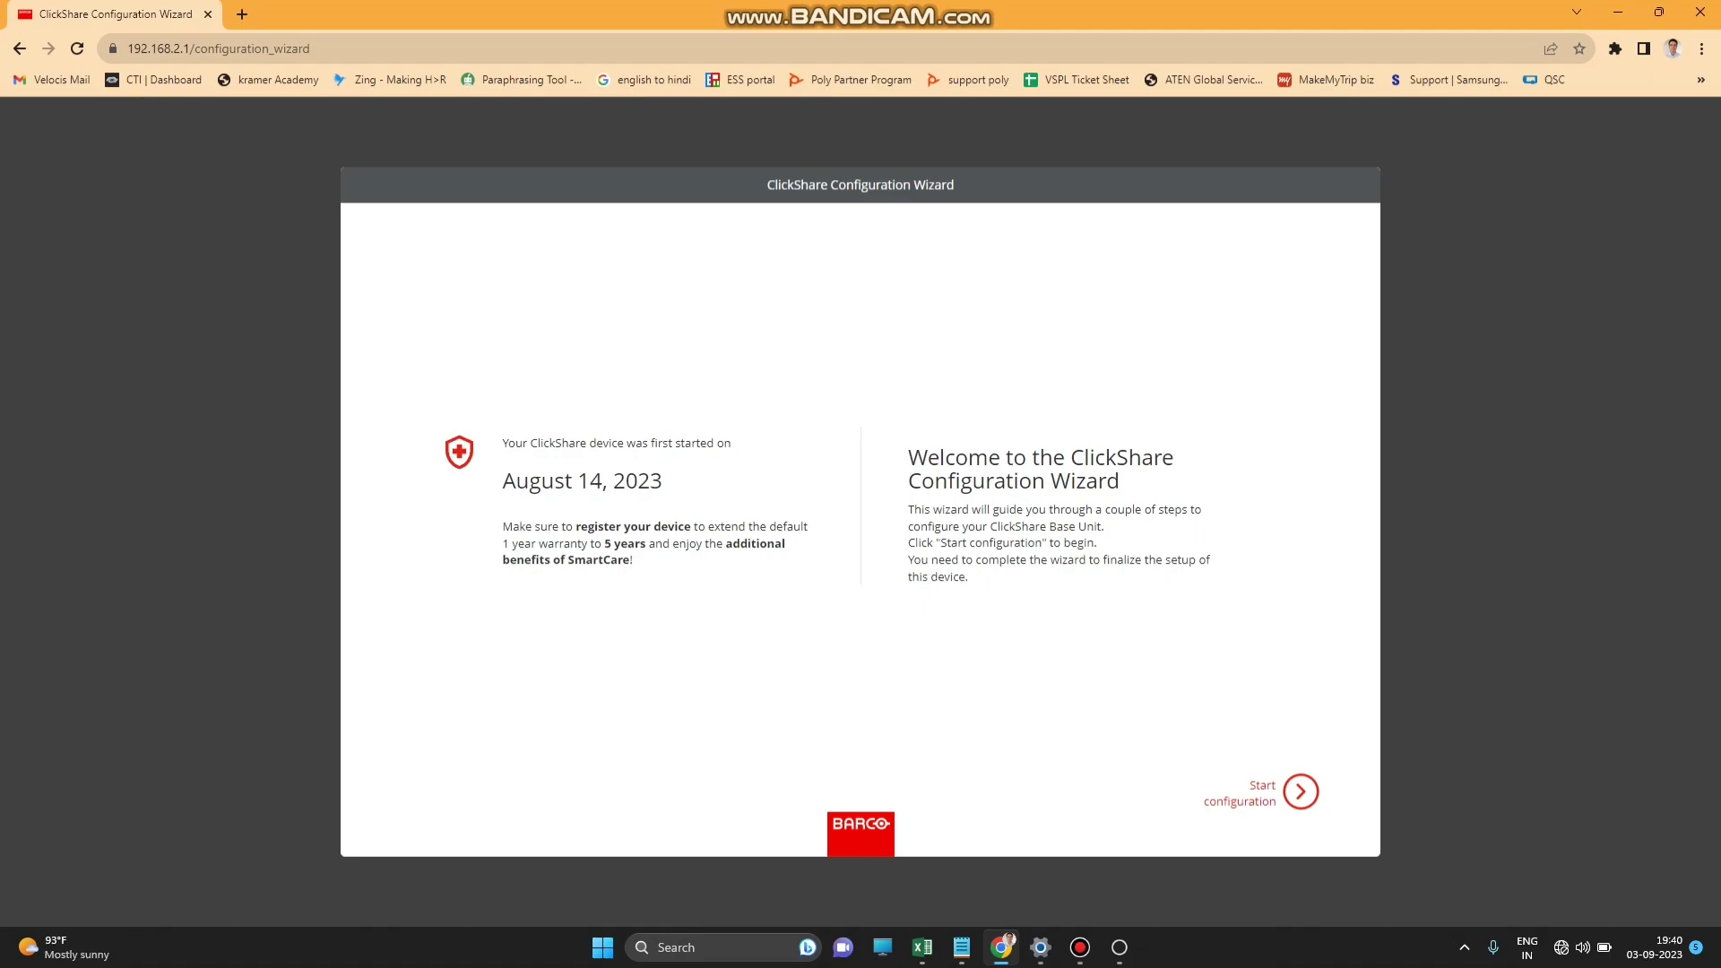
pyautogui.press('Return')
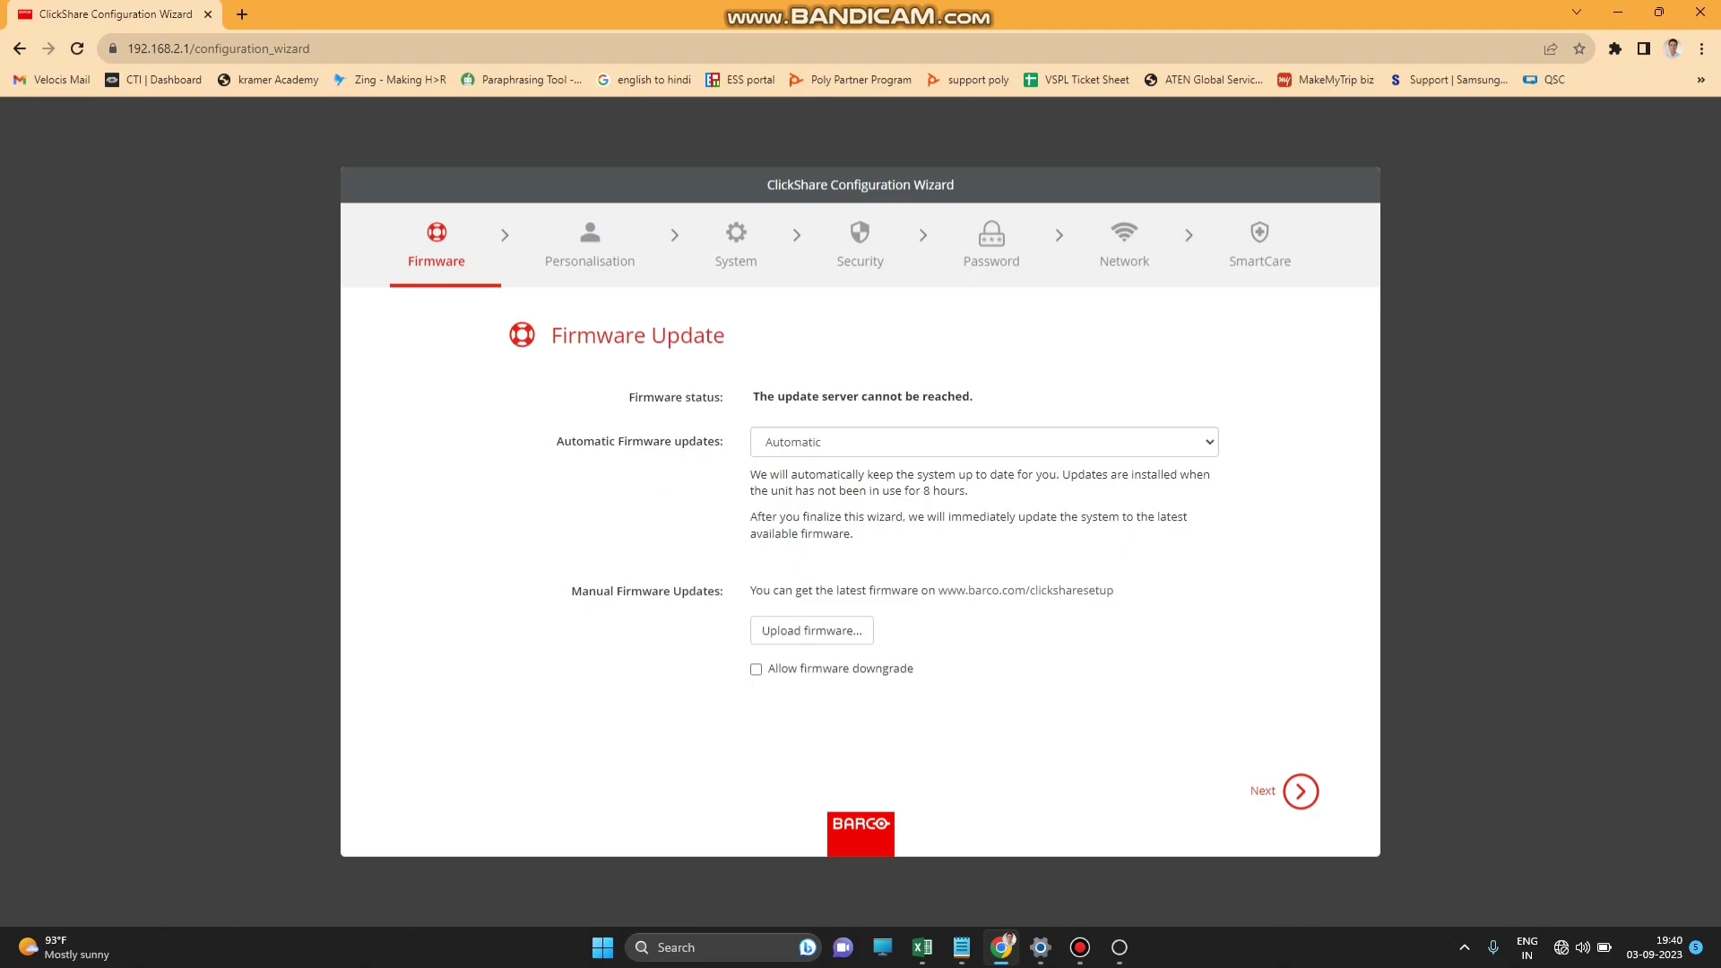
pyautogui.press('Return')
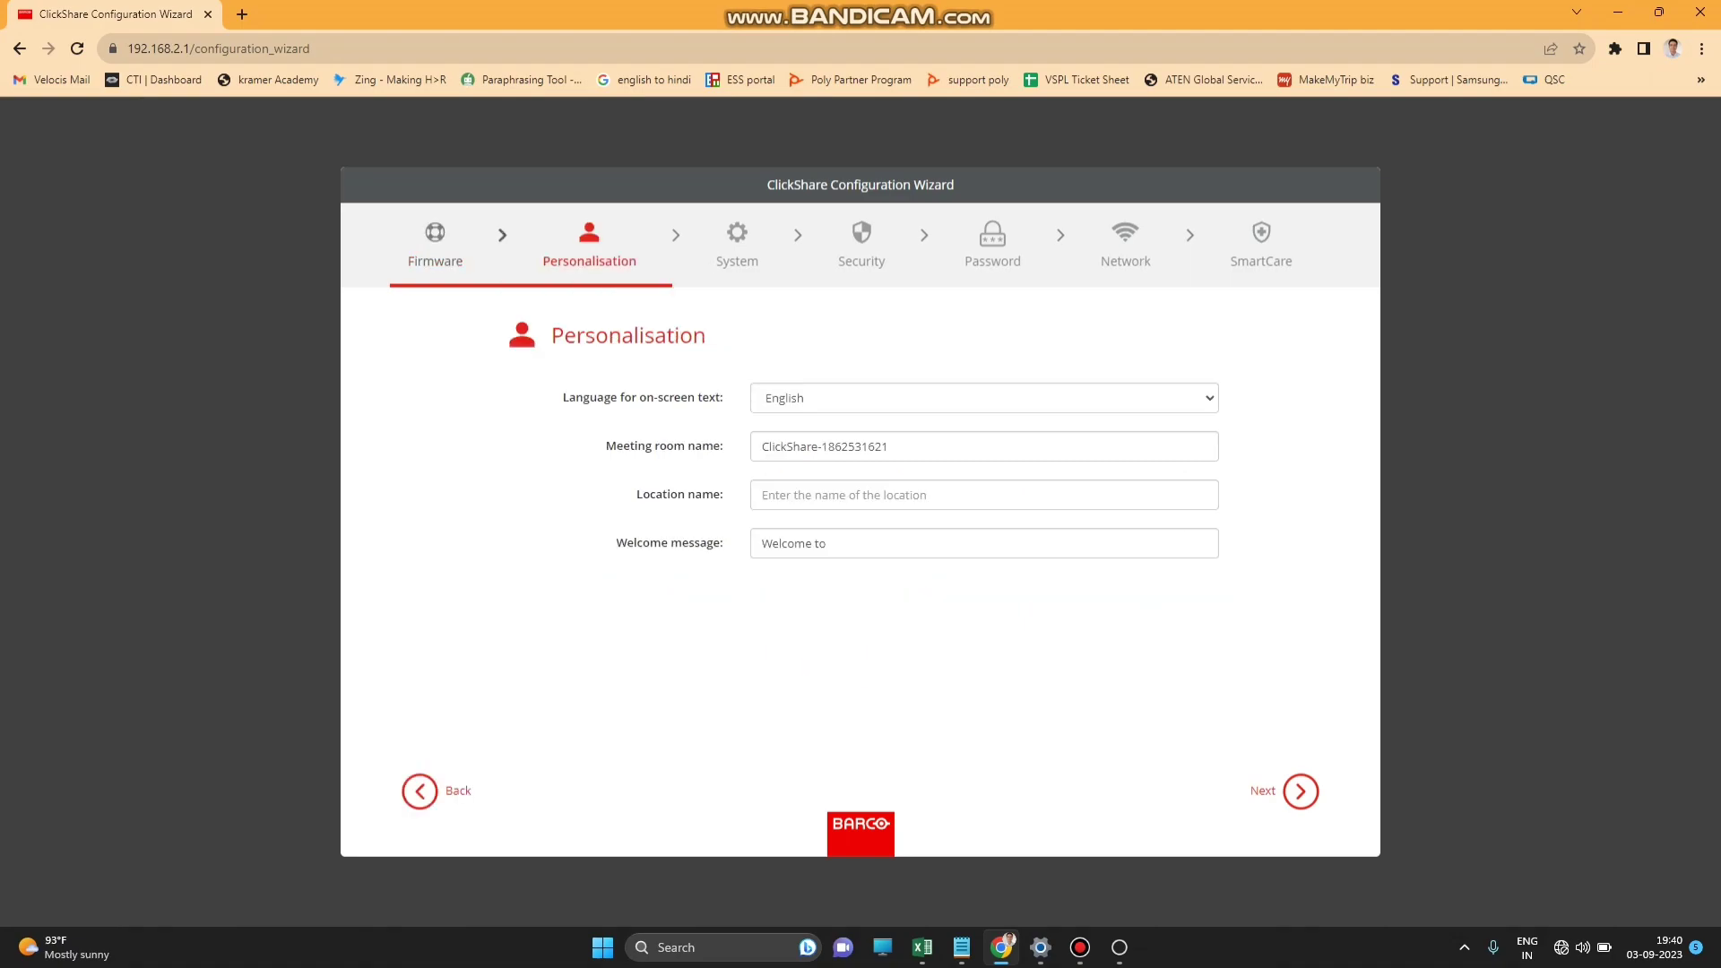
pyautogui.click(888, 446)
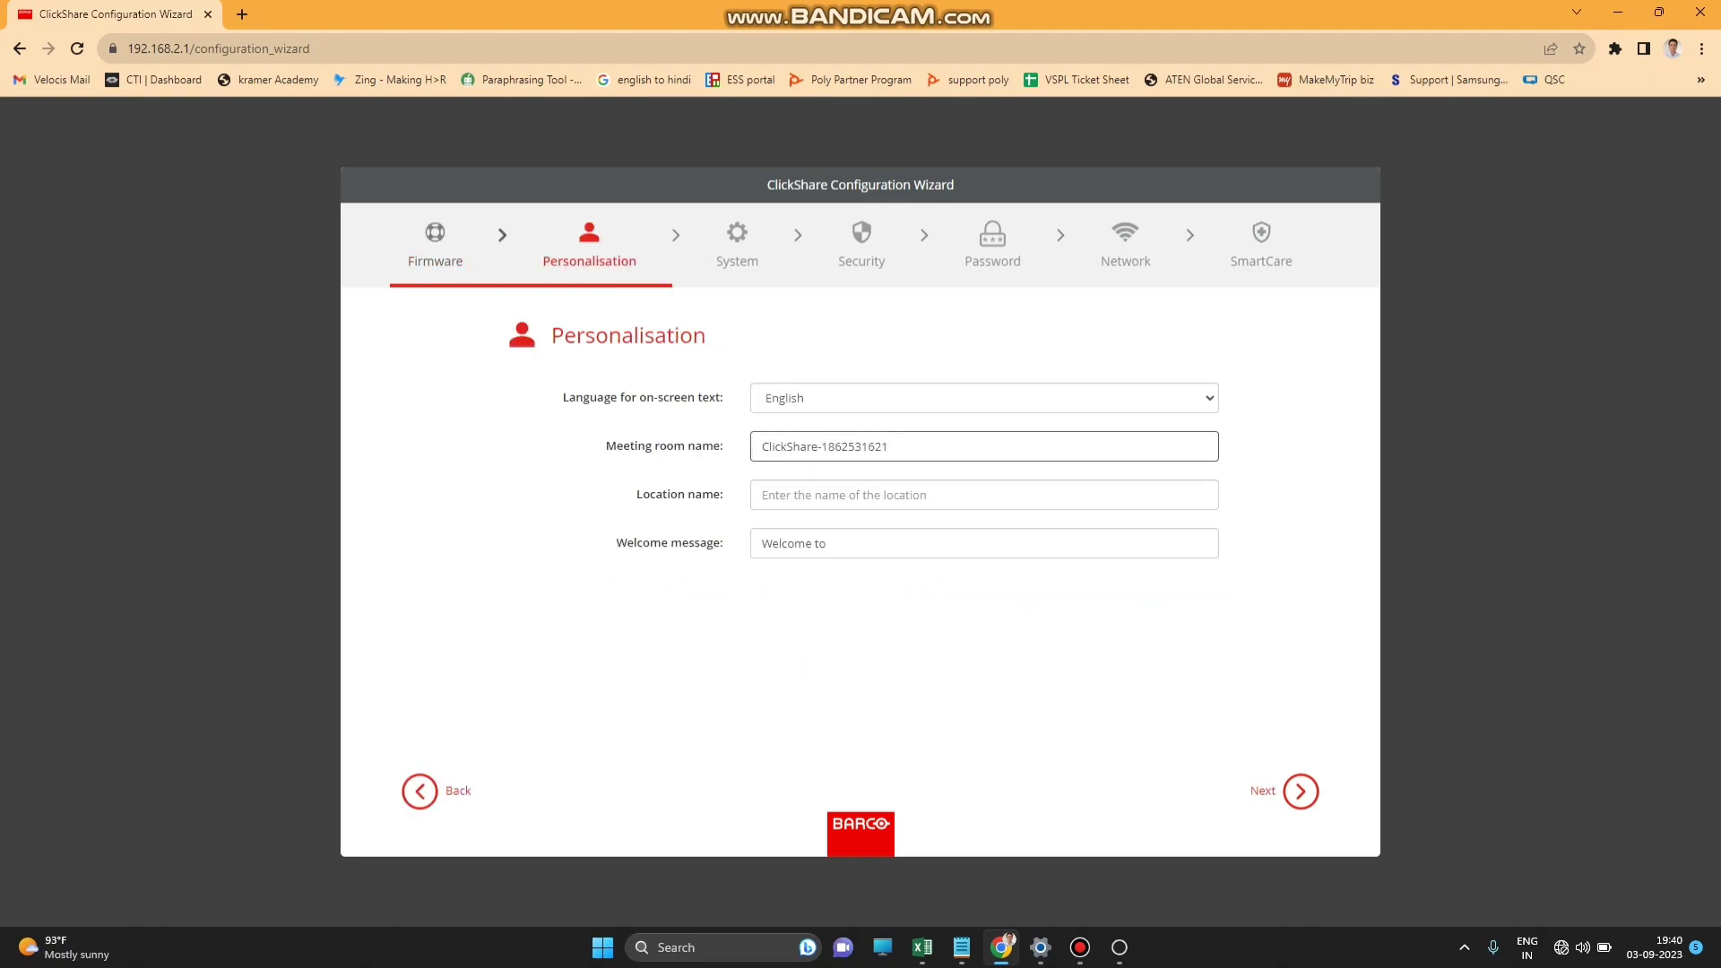
pyautogui.hotkey('ctrl', 'a')
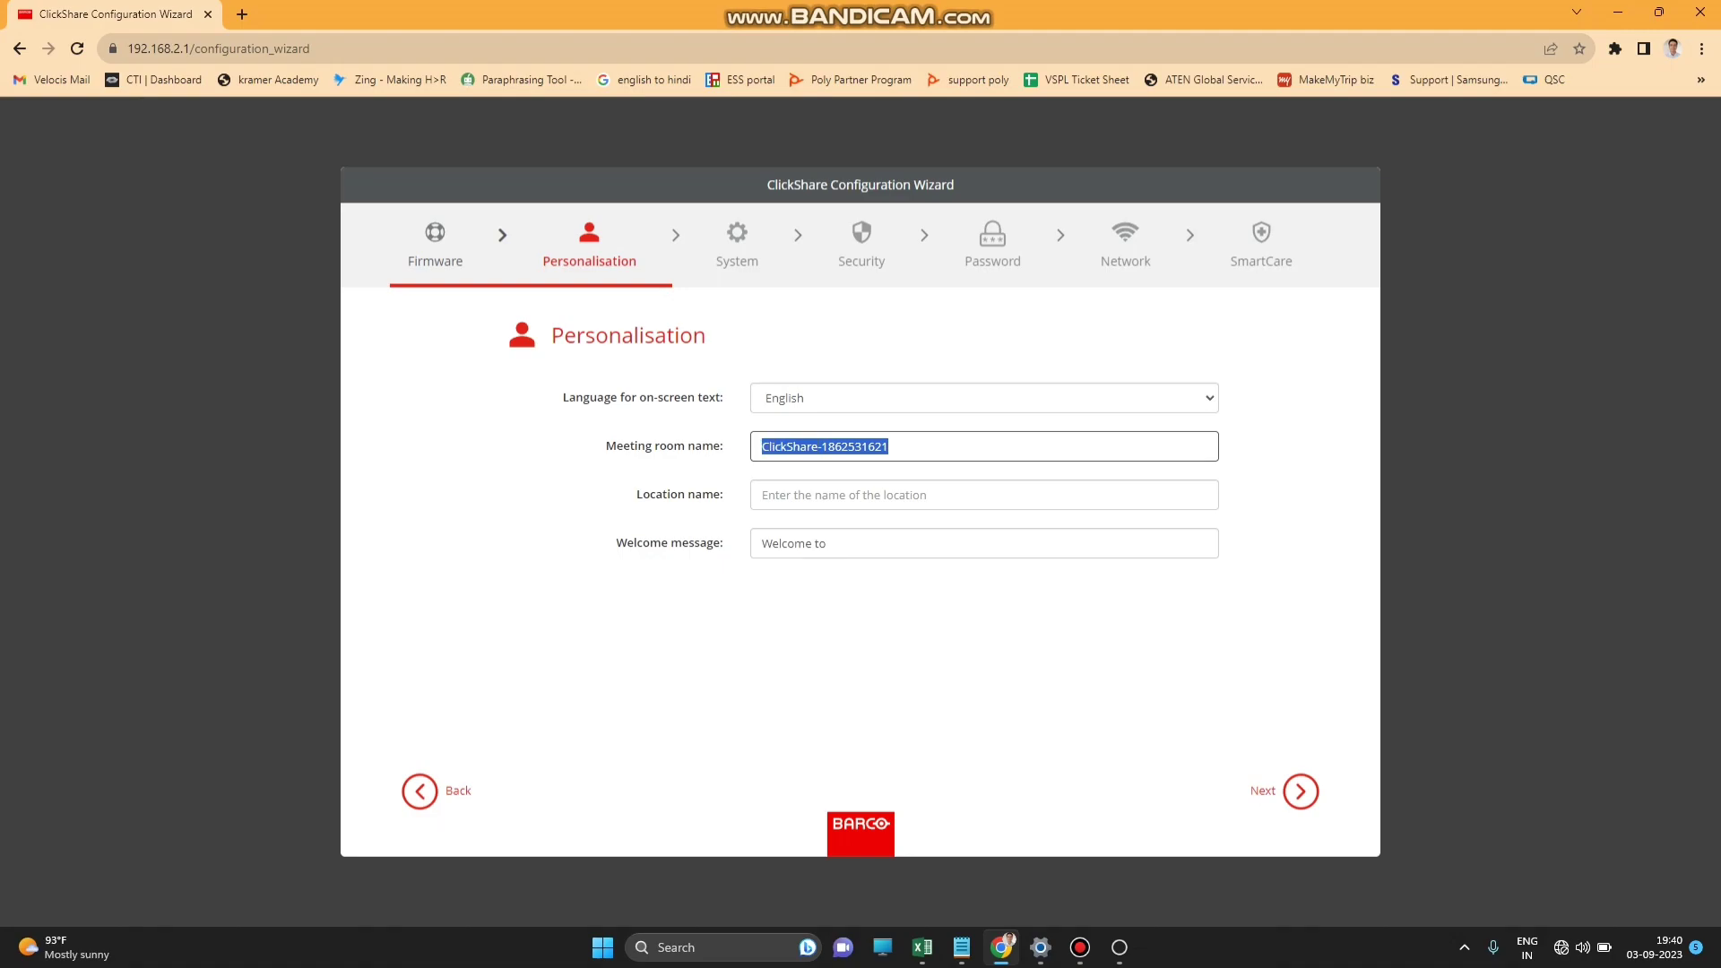
pyautogui.press('BackSpace')
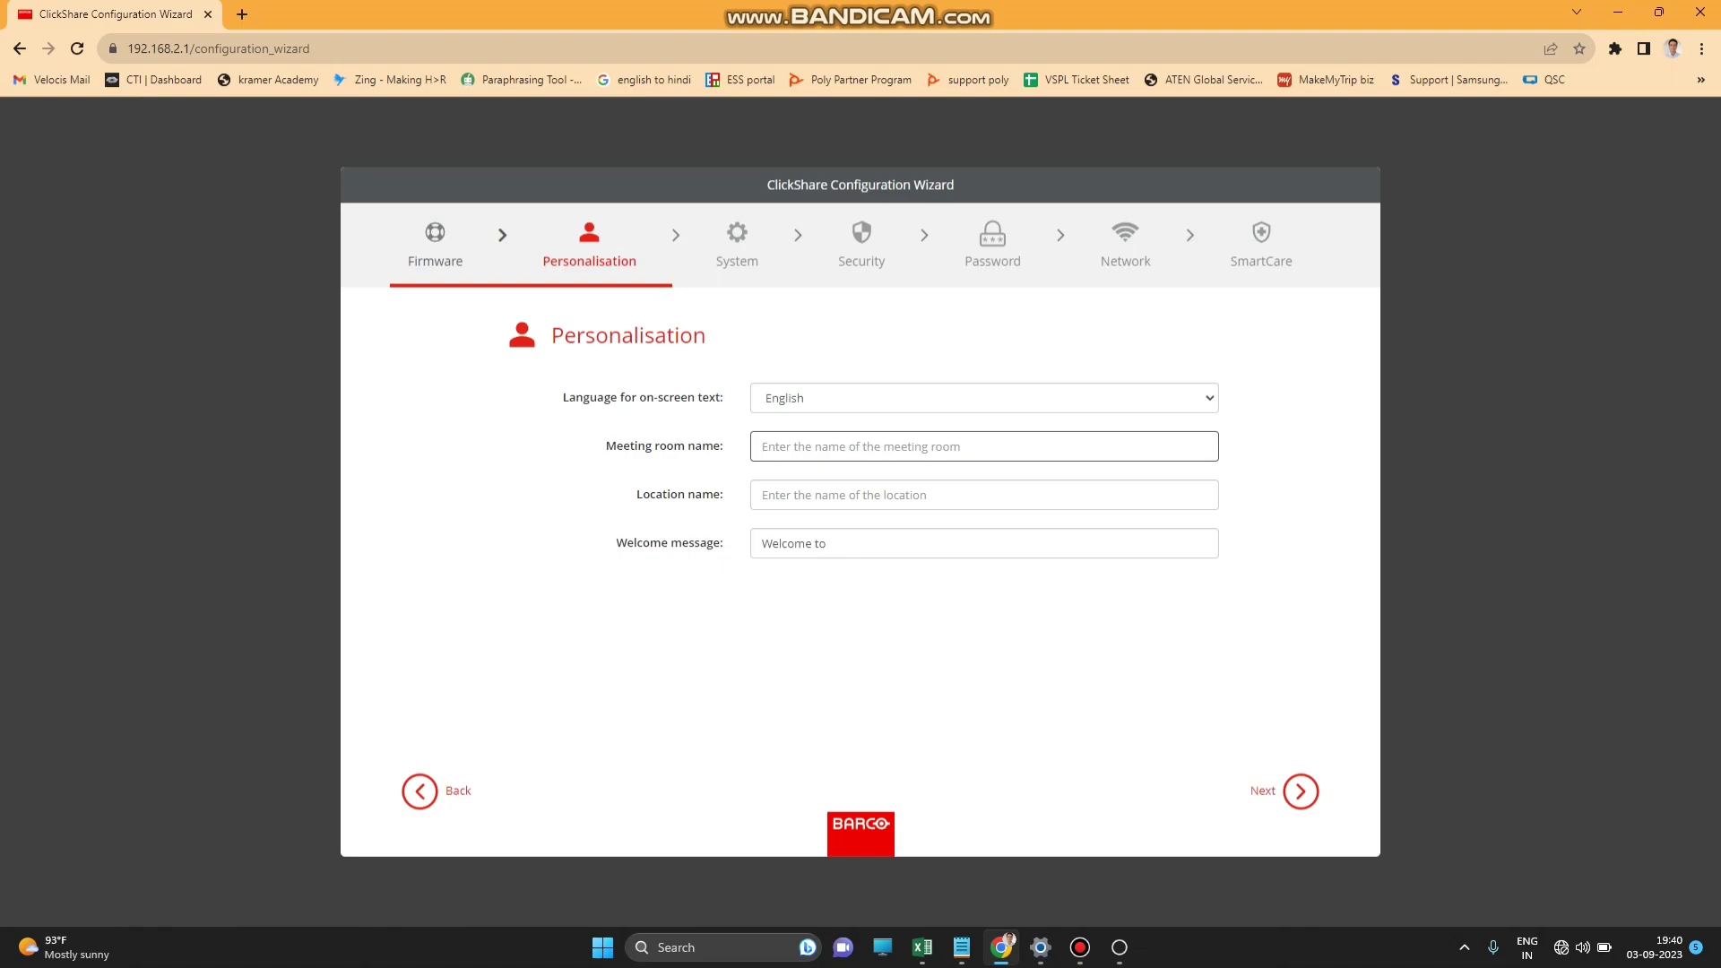
pyautogui.write('6E')
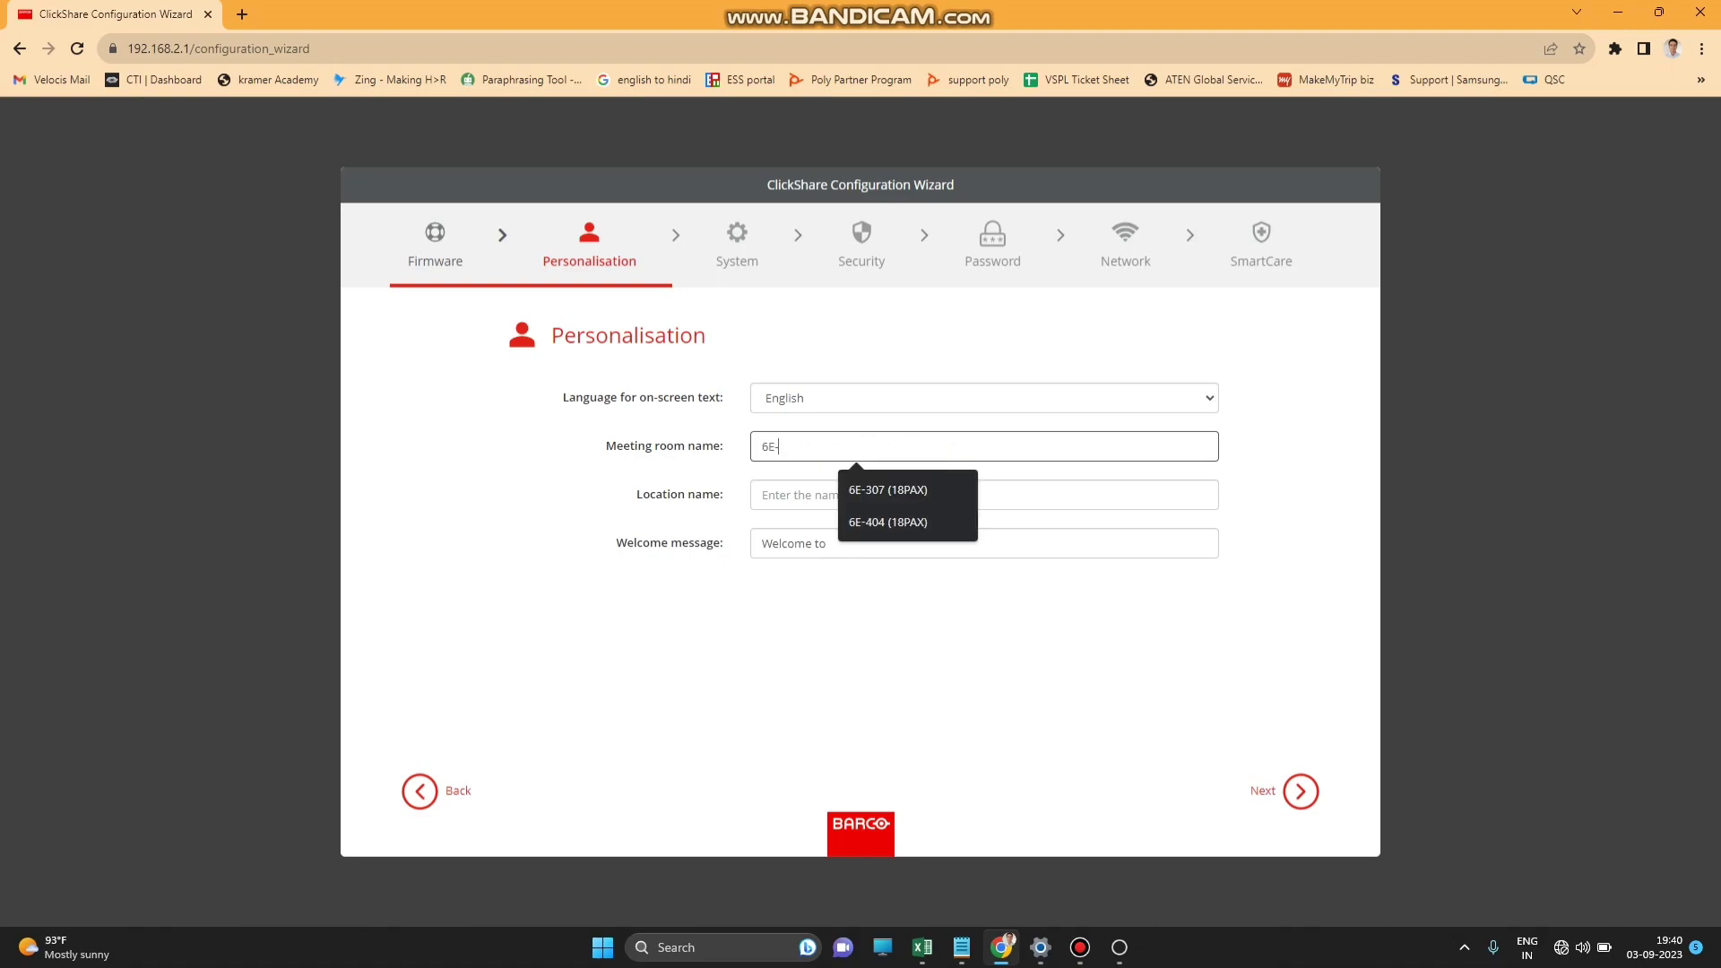
pyautogui.write('-303')
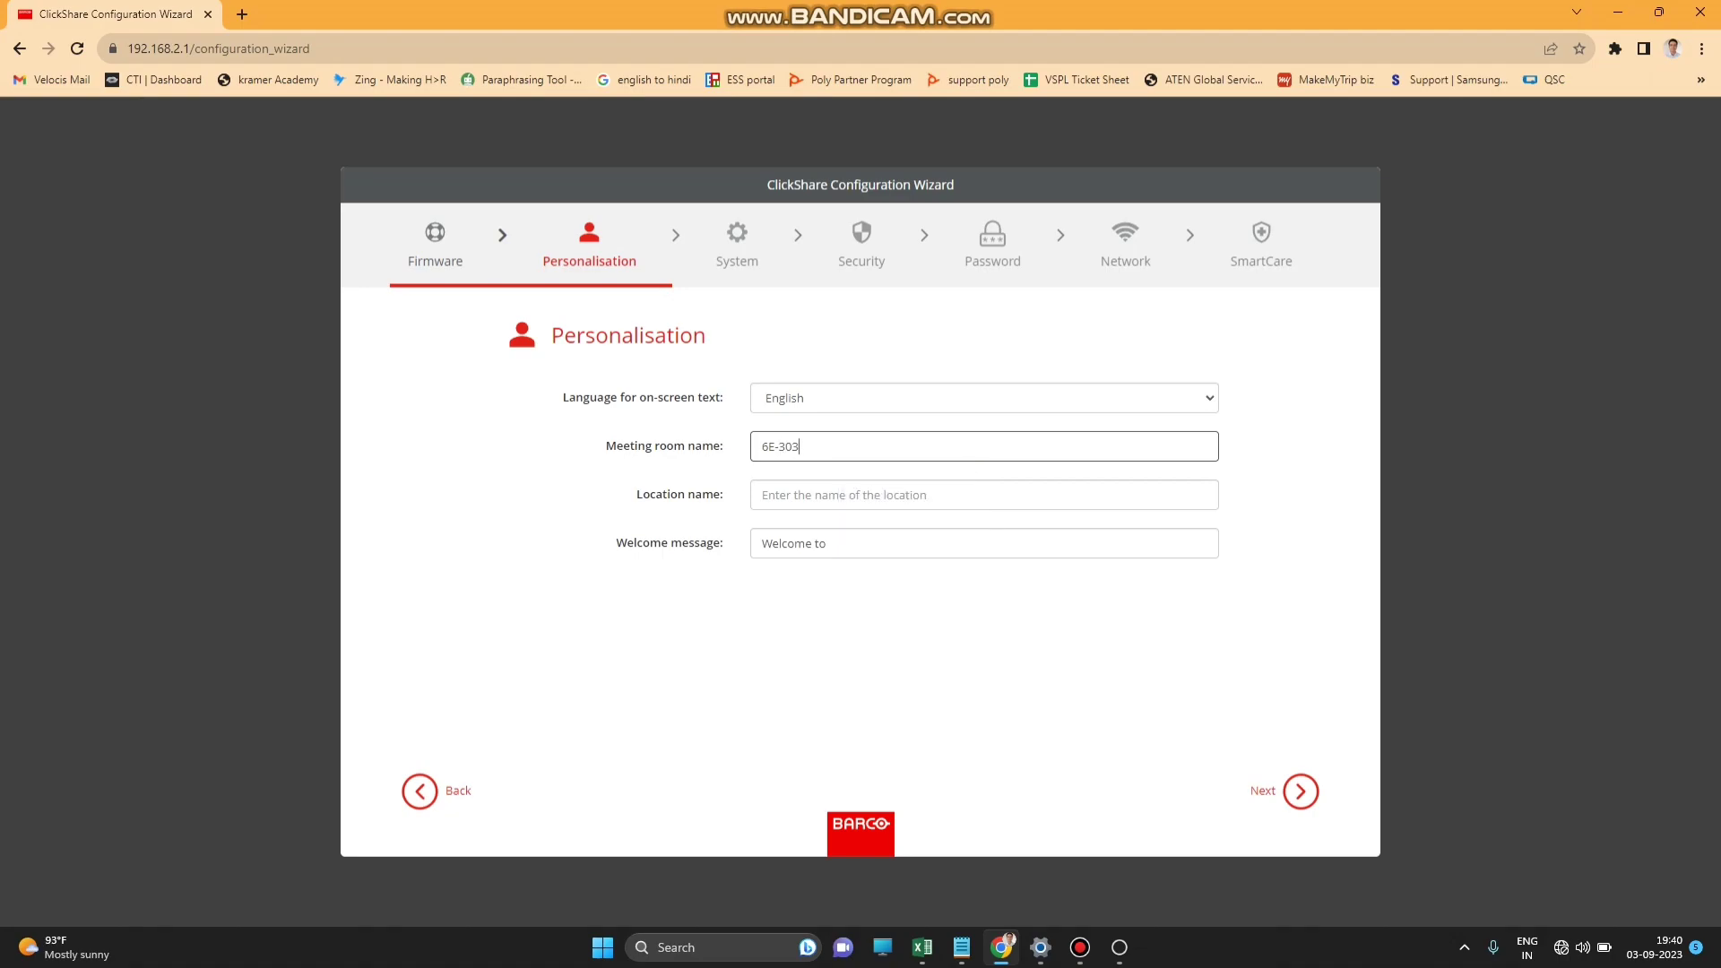
pyautogui.write(' (8-PAX)')
# Set the location name to 3rd Floor and continue to system settings.
pyautogui.click(983, 495)
pyautogui.press('Down')
pyautogui.press('Return')
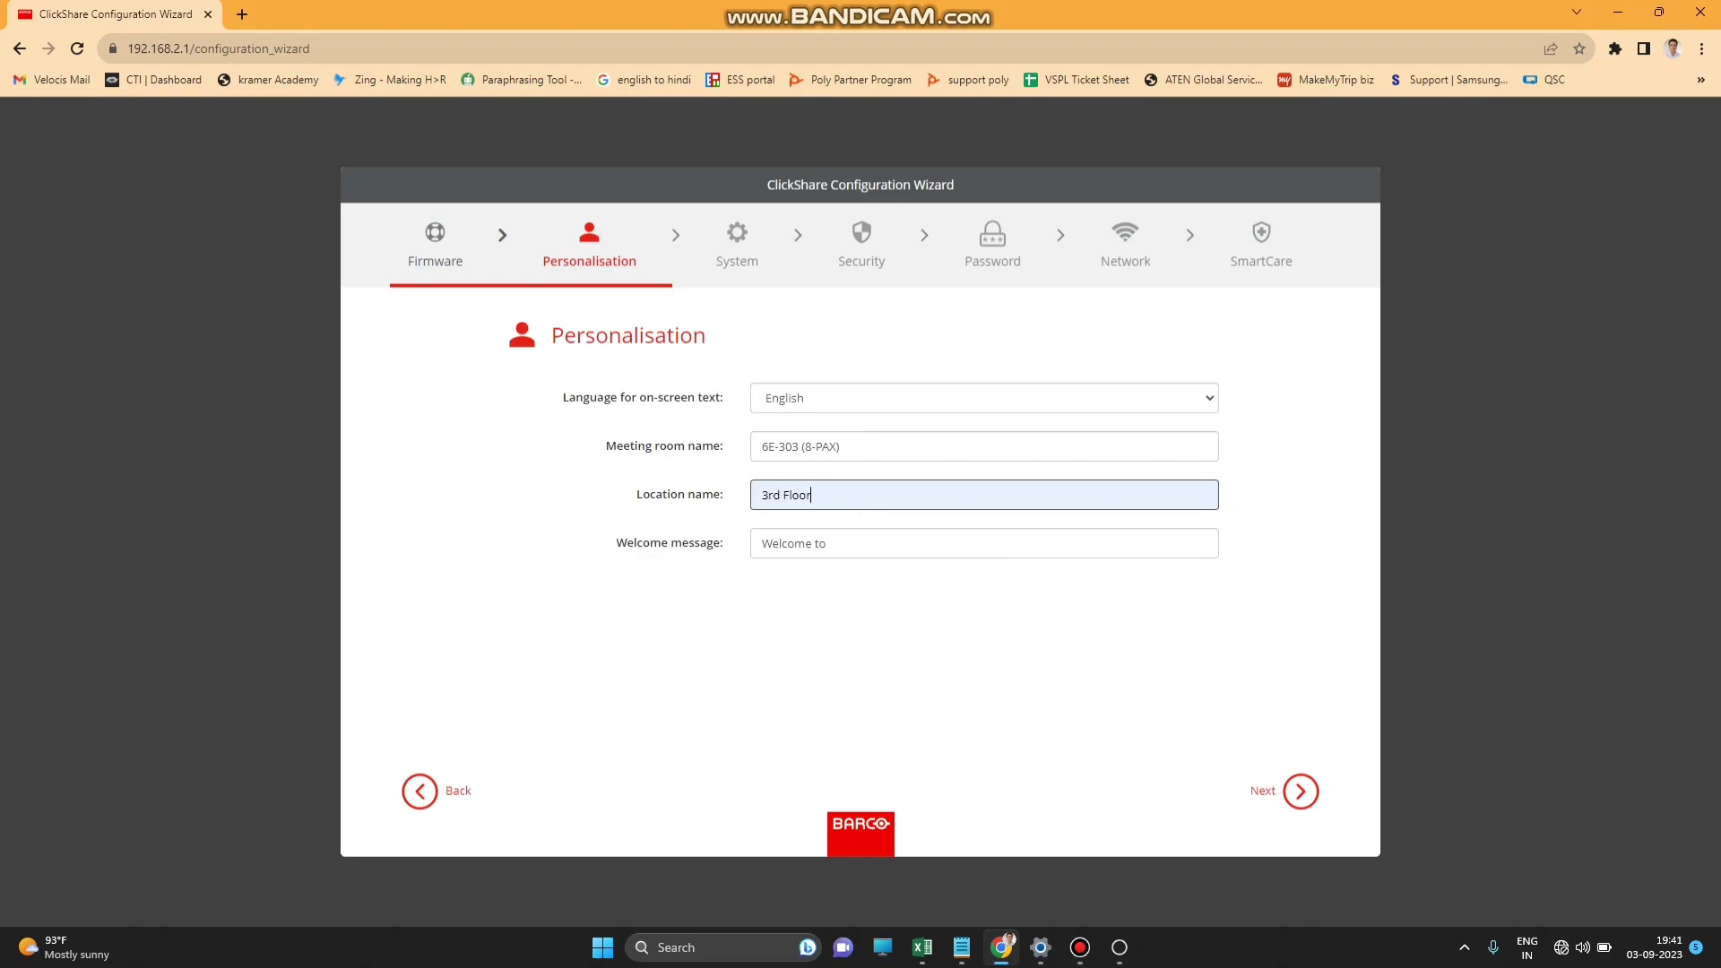
pyautogui.press('Return')
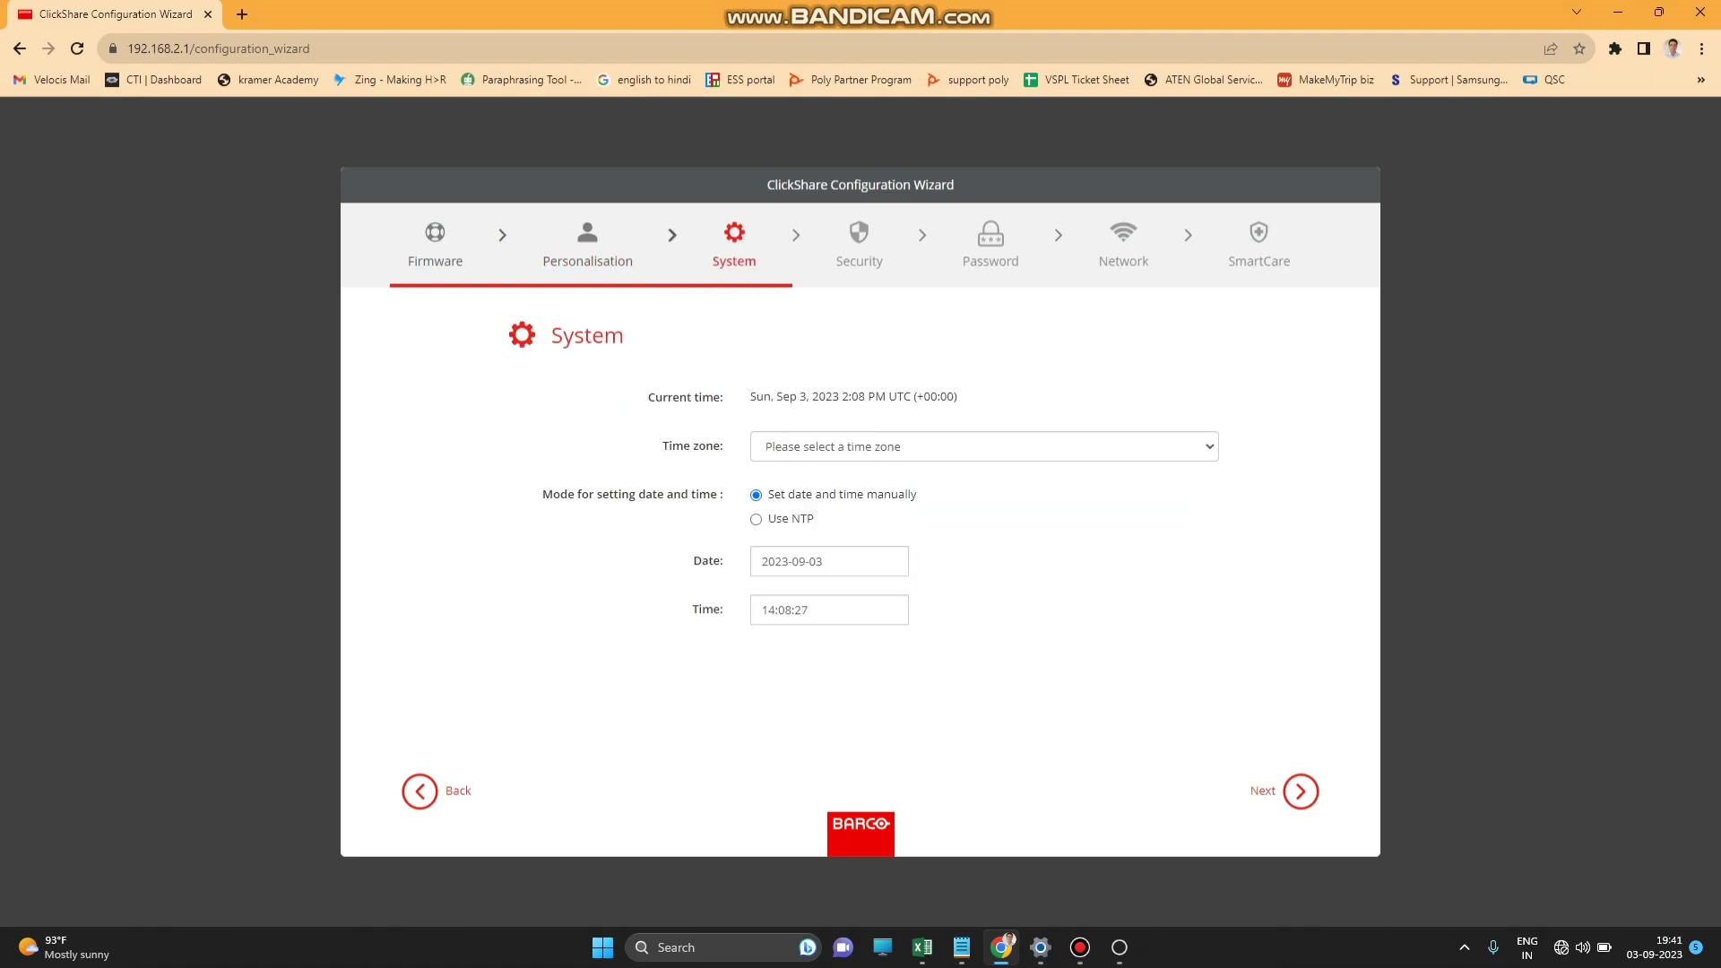
# Choose time zone (UTC+05:30) Chennai, Kolkata, Mumbai, New Delhi and select the clock's hour field.
pyautogui.hotkey('alt', 'Down')
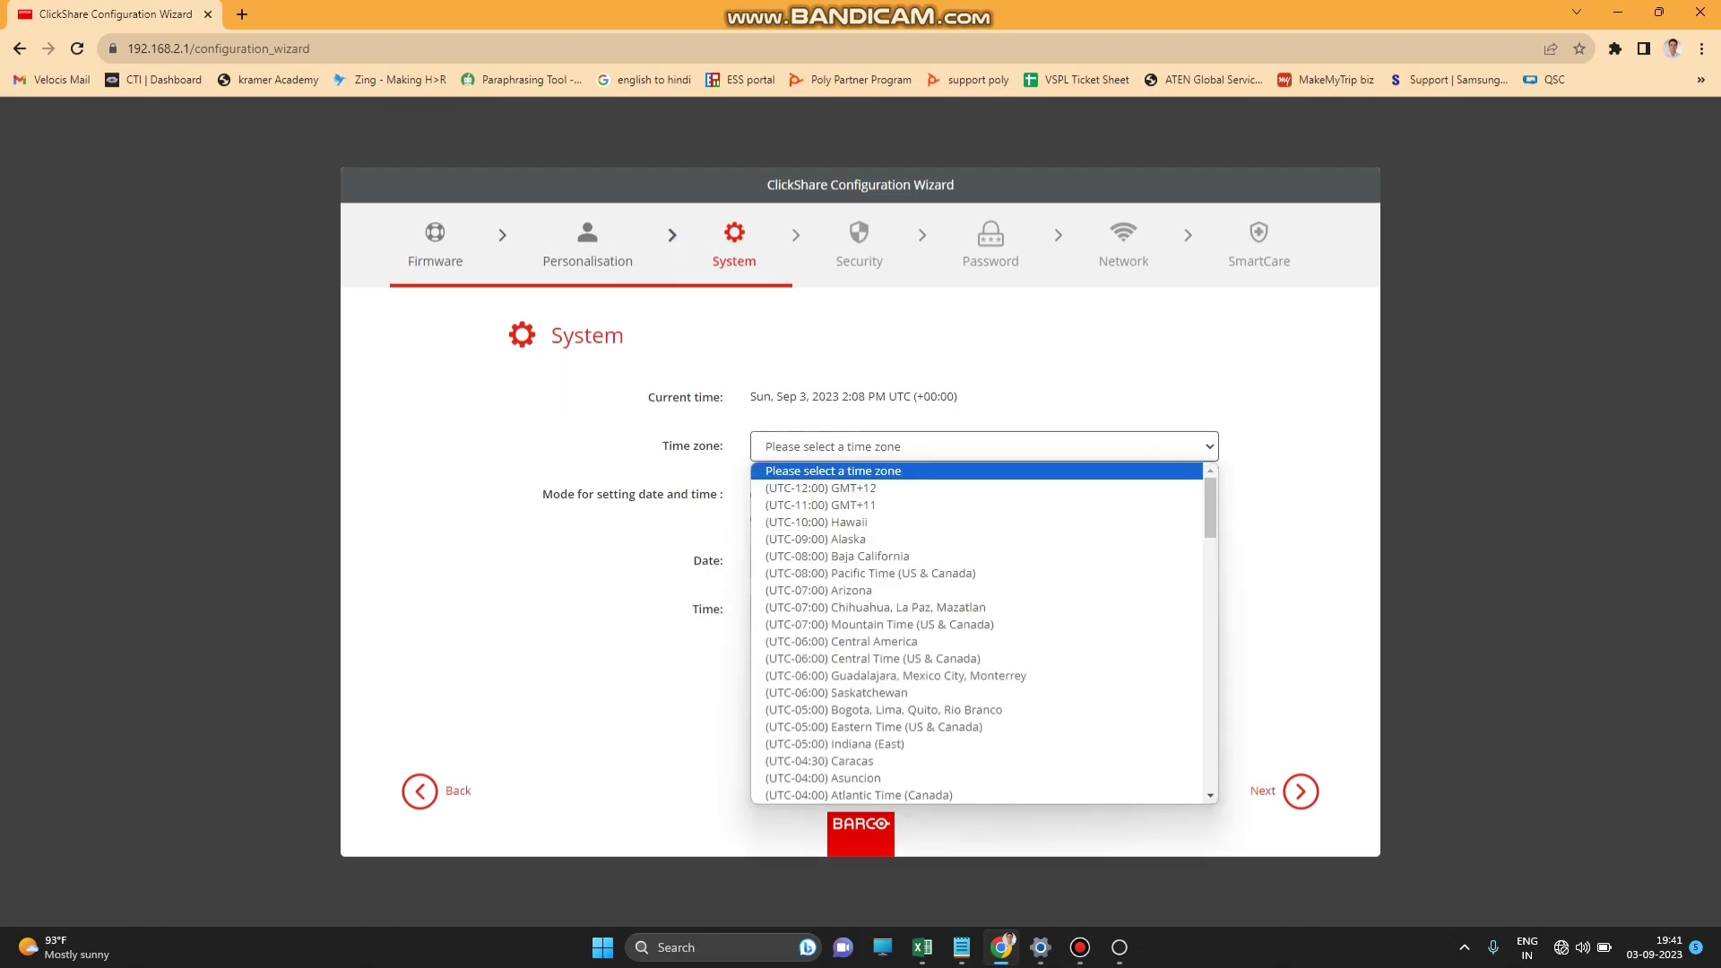
pyautogui.press('Escape')
pyautogui.hotkey('alt', 'Down')
pyautogui.press('Down')
pyautogui.press('Down')
pyautogui.press('Down')
pyautogui.press('Down')
pyautogui.press('Down')
pyautogui.press('Down')
pyautogui.press('Down')
pyautogui.press('Down')
pyautogui.press('Down')
pyautogui.press('Down')
pyautogui.press('Down')
pyautogui.press('Down')
pyautogui.press('Down')
pyautogui.press('Down')
pyautogui.press('Down')
pyautogui.press('Down')
pyautogui.press('Down')
pyautogui.press('Down')
pyautogui.press('Down')
pyautogui.press('Down')
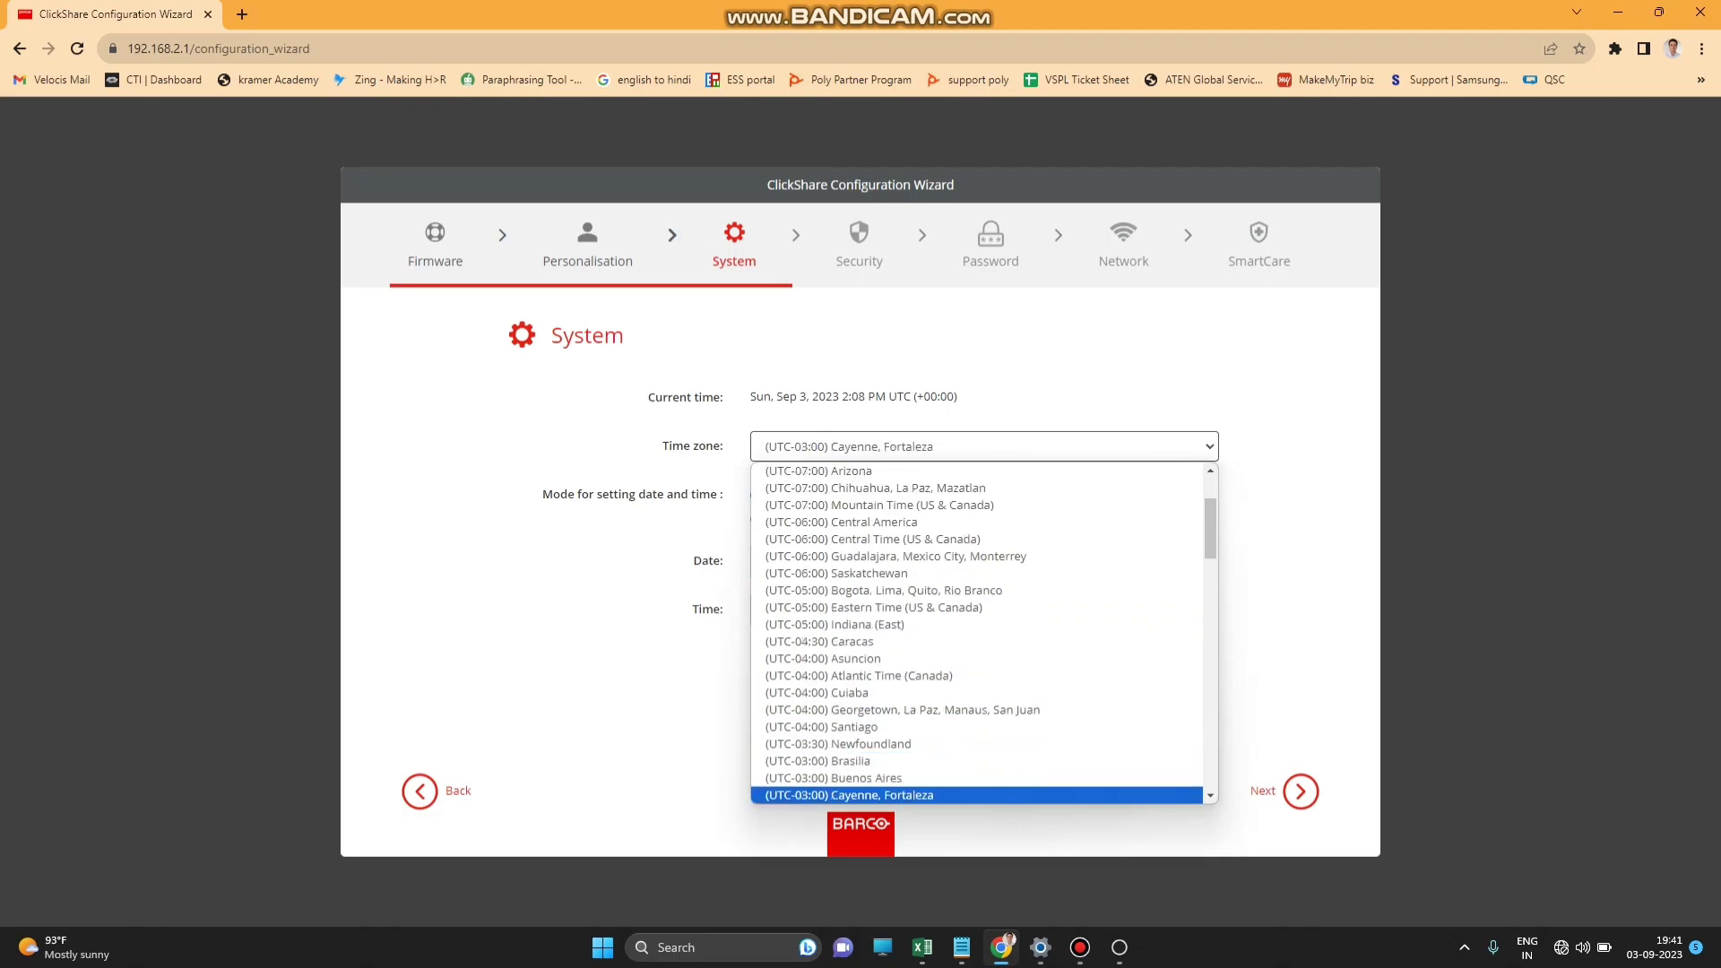
pyautogui.press('Down')
pyautogui.press('Down')
pyautogui.press('Down')
pyautogui.press('Down')
pyautogui.press('Down')
pyautogui.press('Down')
pyautogui.press('Down')
pyautogui.press('Down')
pyautogui.press('Down')
pyautogui.press('Down')
pyautogui.press('Down')
pyautogui.press('Down')
pyautogui.press('Down')
pyautogui.press('Down')
pyautogui.press('Down')
pyautogui.press('Down')
pyautogui.press('Down')
pyautogui.press('Down')
pyautogui.press('Down')
pyautogui.press('Down')
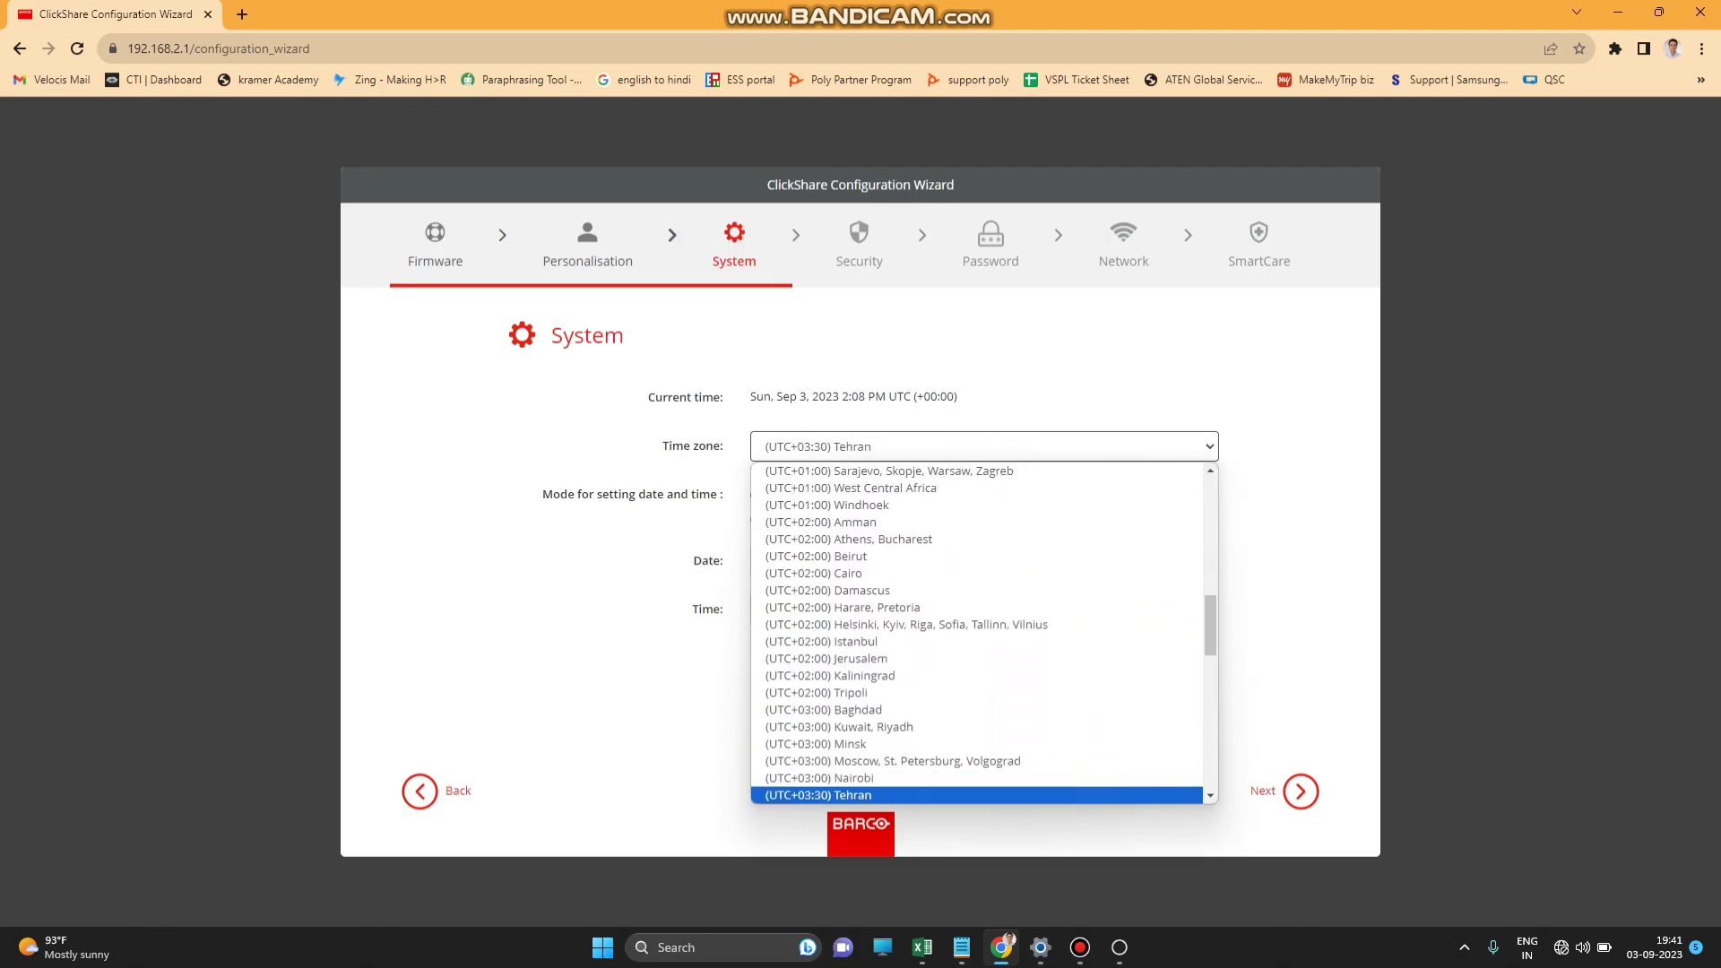
pyautogui.press('Up')
pyautogui.press('Return')
pyautogui.click(829, 609)
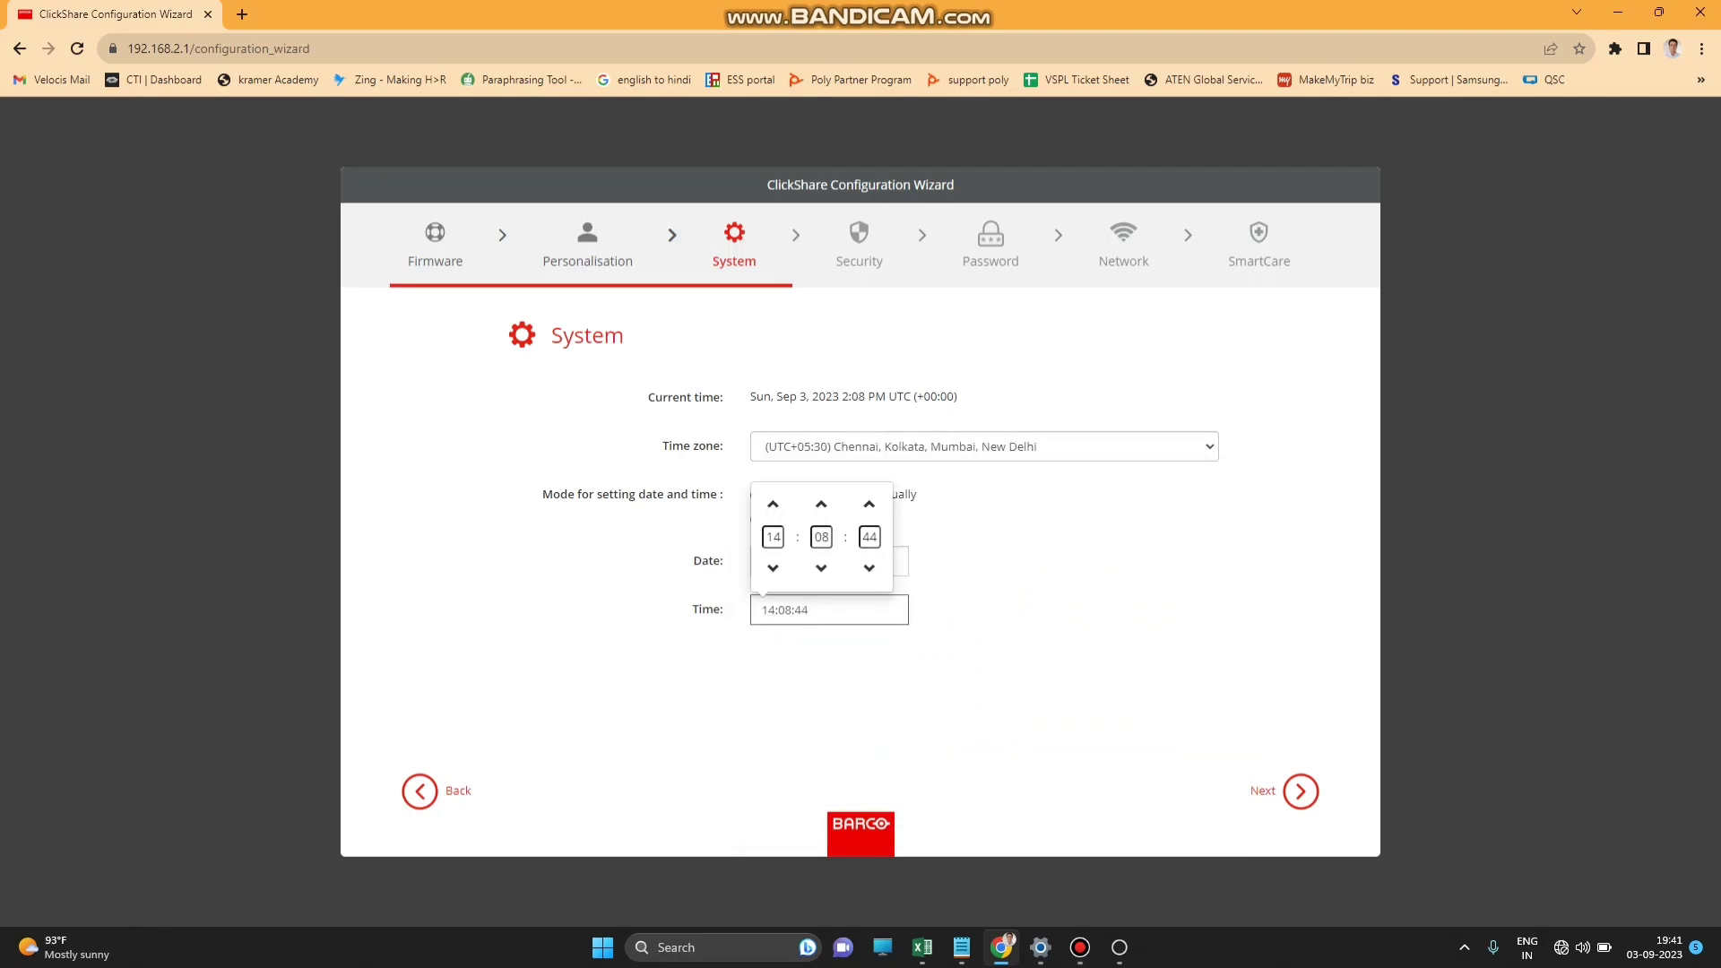
pyautogui.click(773, 537)
# Set the clock to 19:41 and enter the current Configurator password.
pyautogui.write('19:')
pyautogui.write('41')
pyautogui.press('Return')
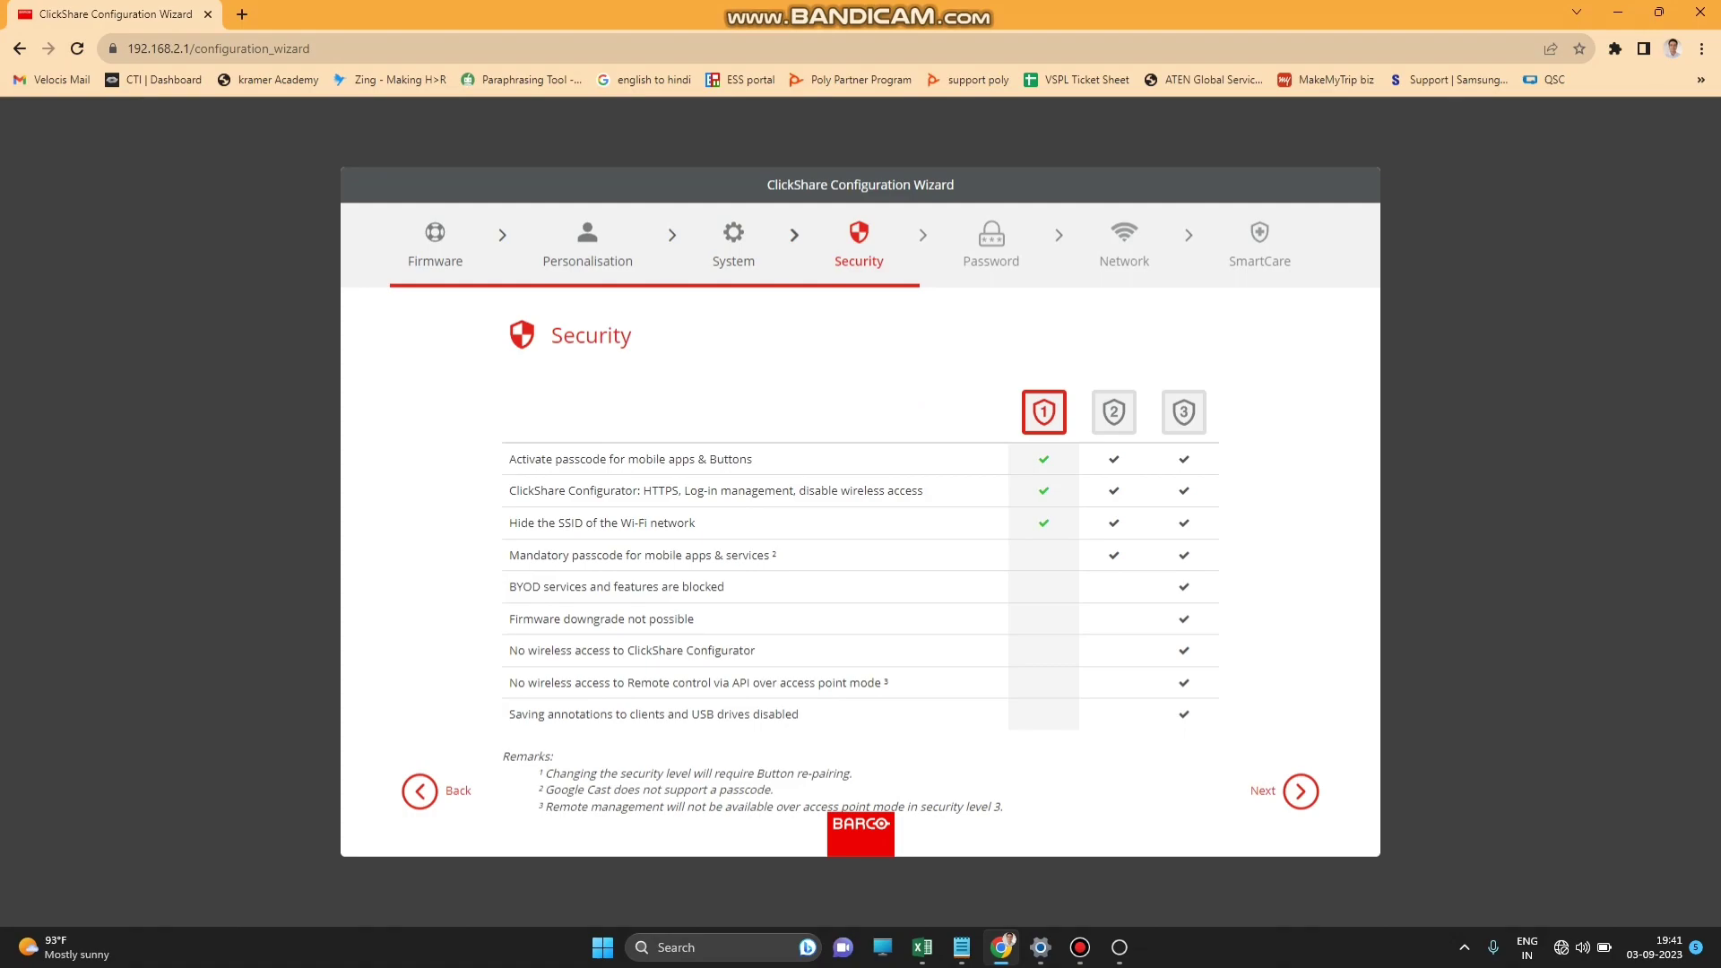
pyautogui.click(984, 446)
pyautogui.write('a')
pyautogui.press('BackSpace')
pyautogui.write('admin')
# Enter and confirm the new Configurator admin password, then continue.
pyautogui.click(983, 494)
pyautogui.write('**********')
pyautogui.click(983, 543)
pyautogui.write('**********')
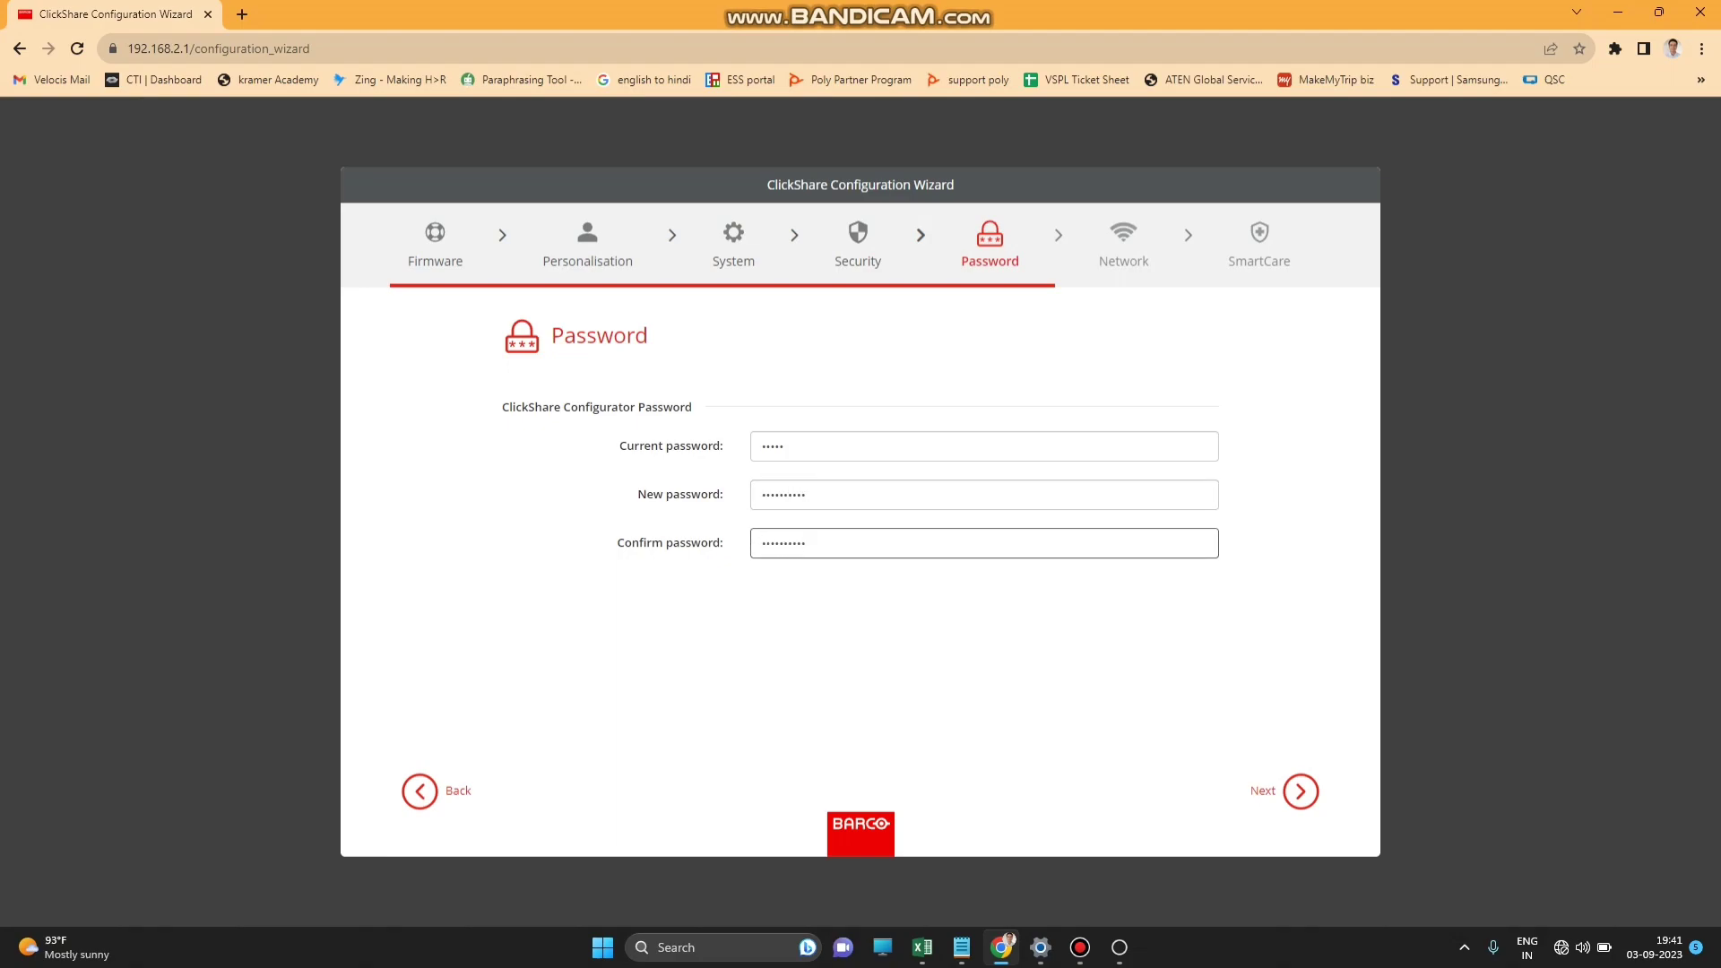
pyautogui.press('Return')
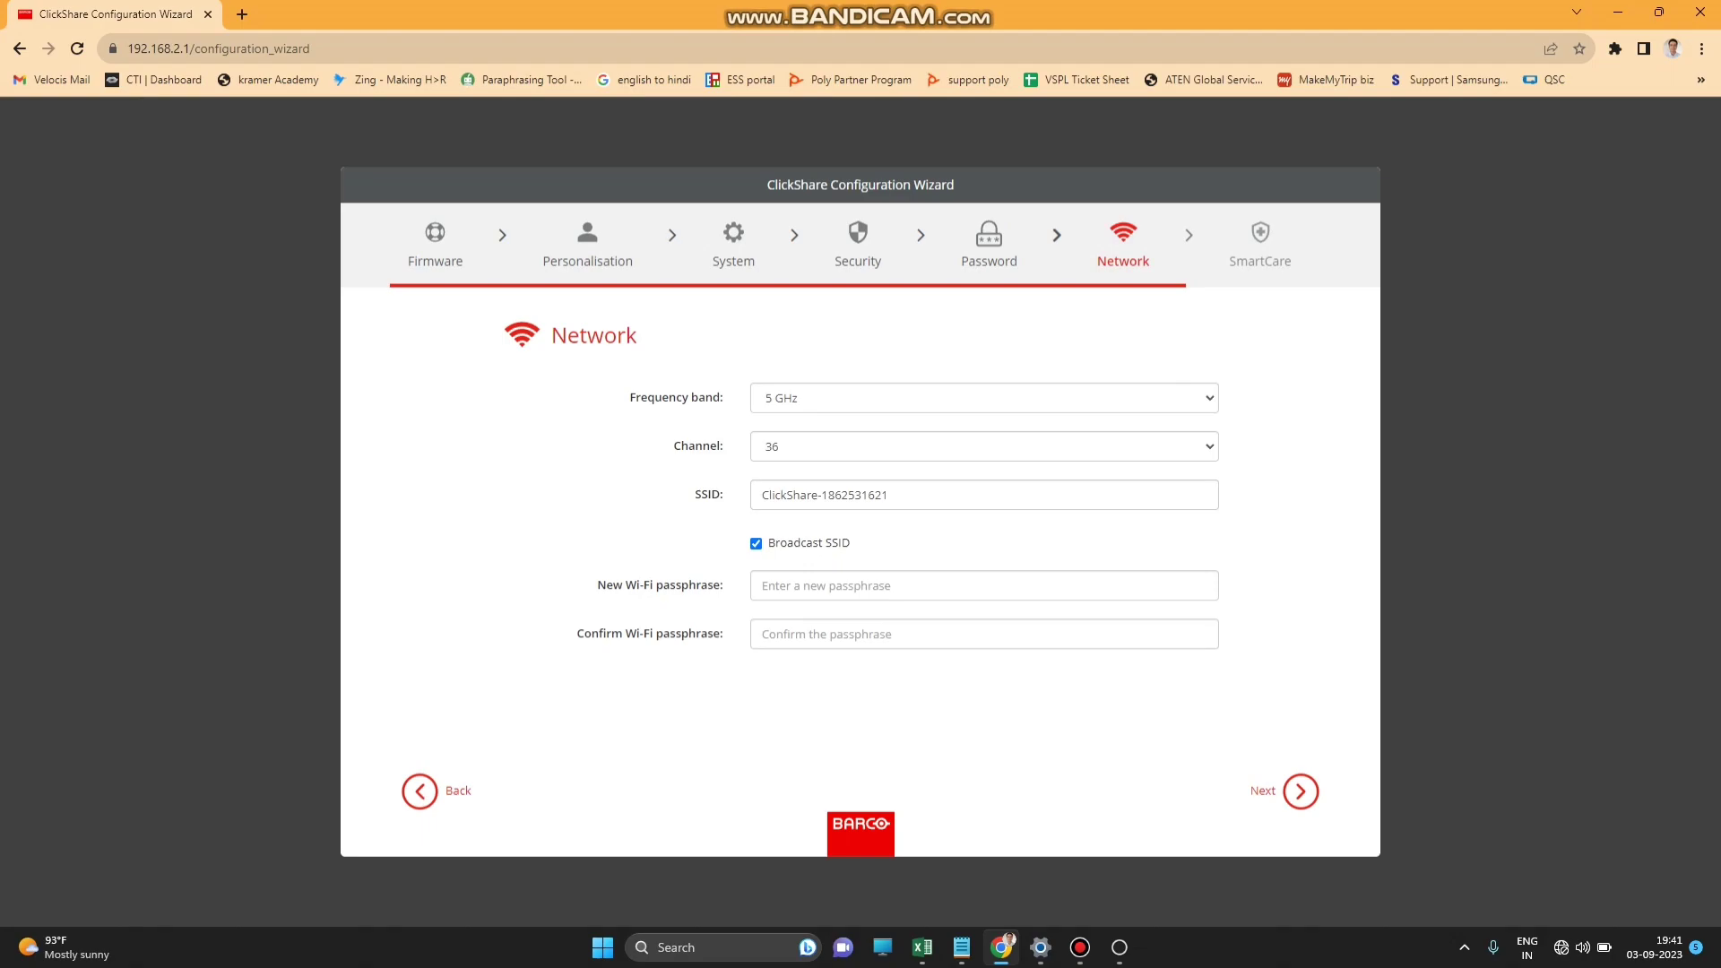
# Change the SSID to 6E-303 (8-PAX) and enter and confirm a new Wi-Fi passphrase.
pyautogui.hotkey('ctrl', 'a')
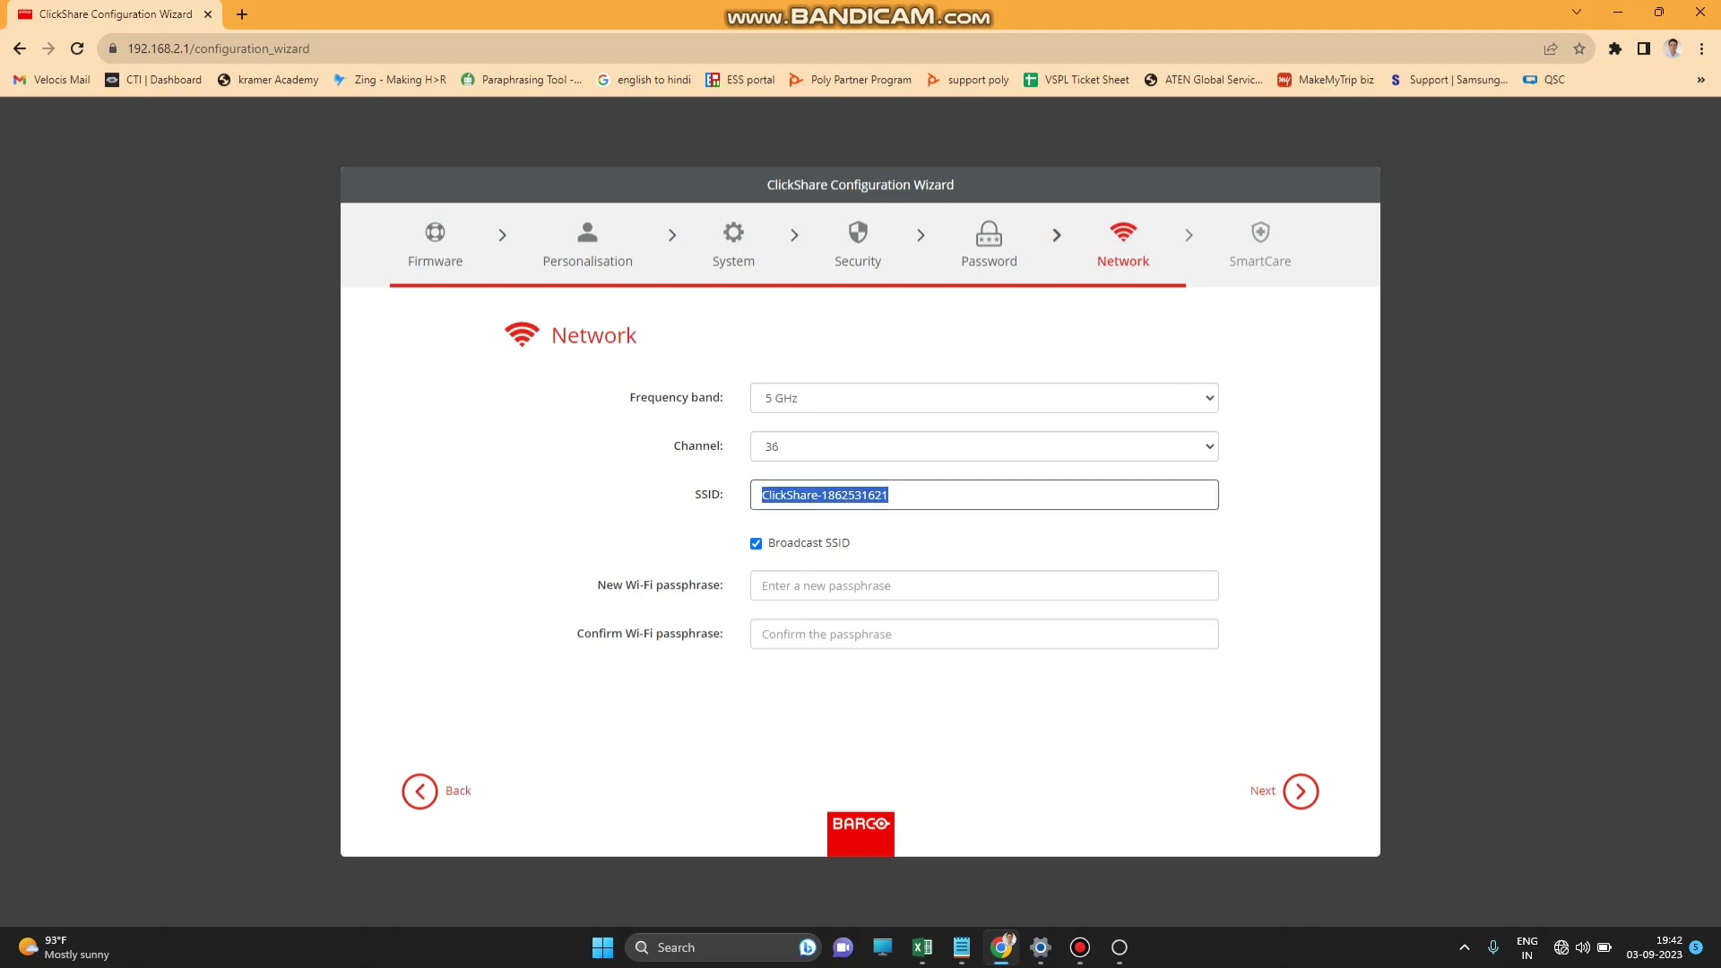
pyautogui.write('6E')
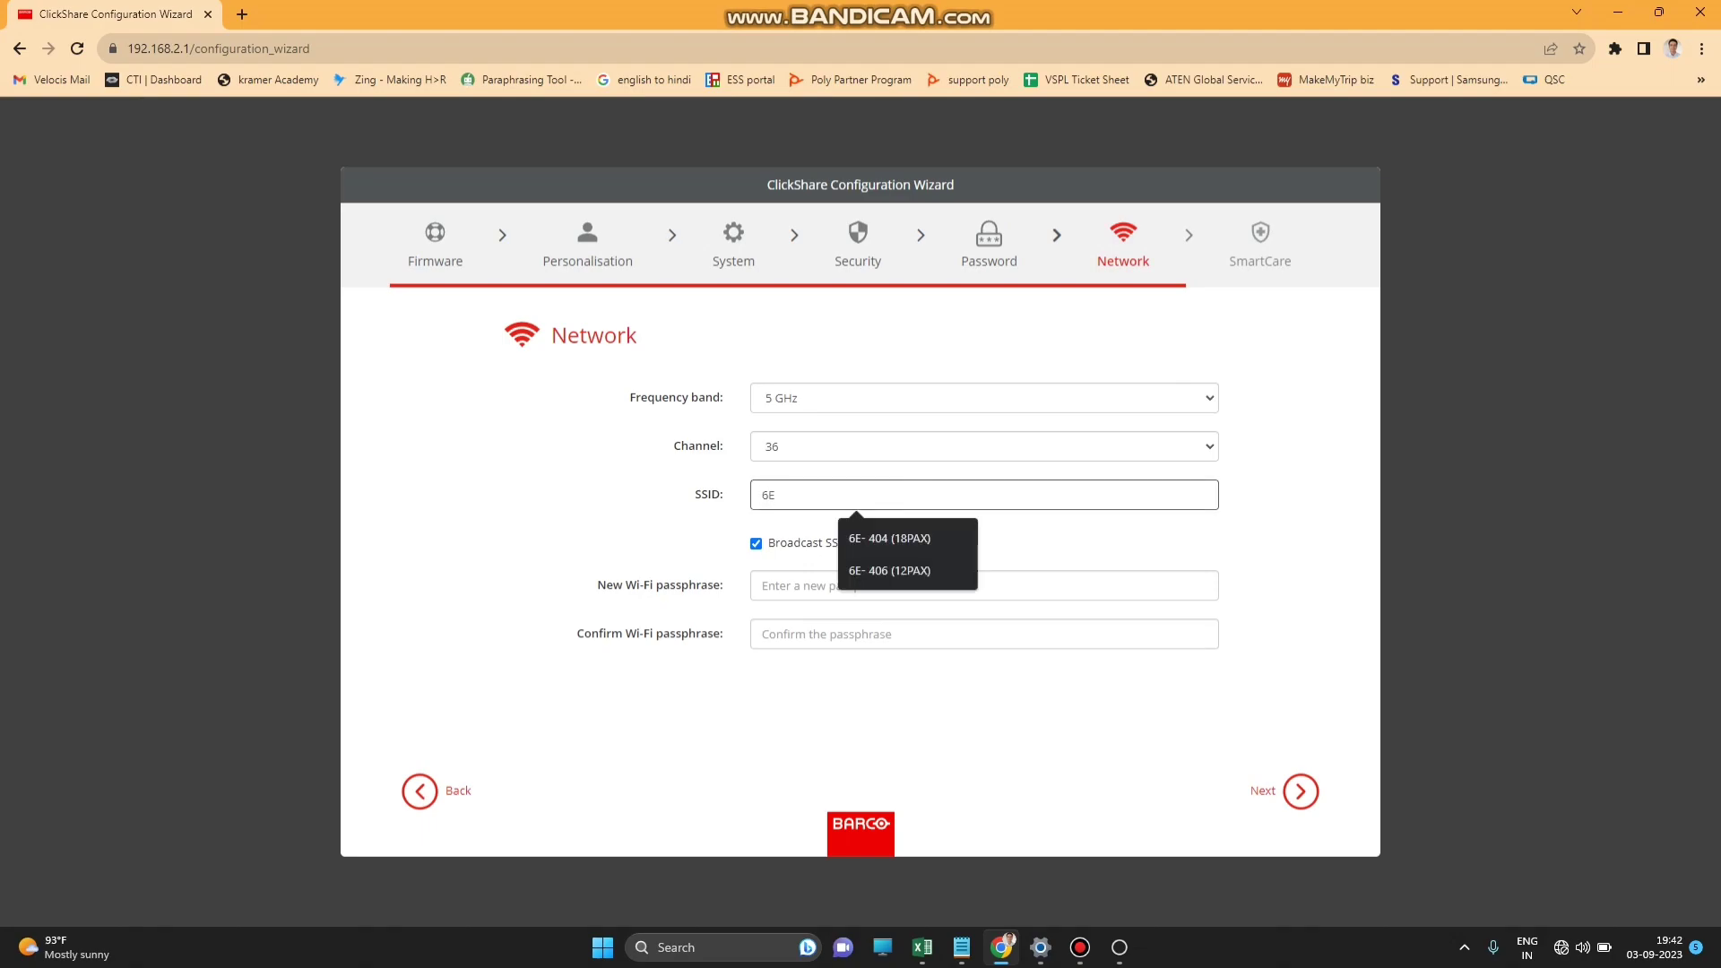
pyautogui.write('-303')
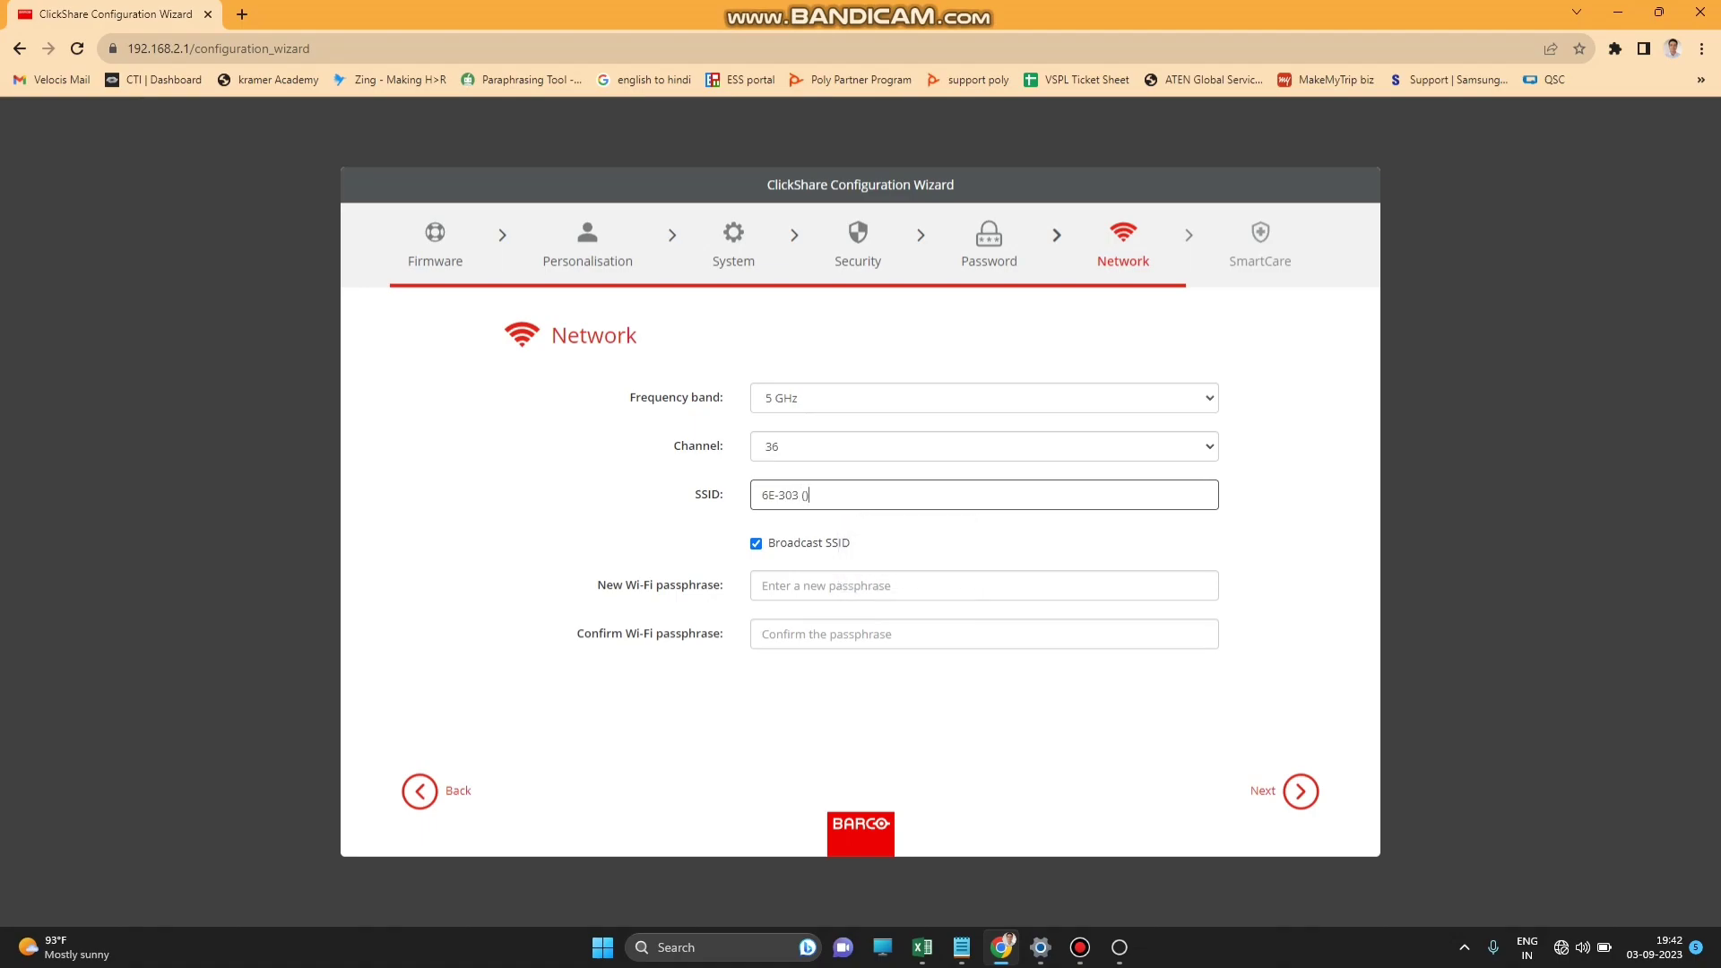
pyautogui.write(' (8-PAX)')
pyautogui.click(983, 586)
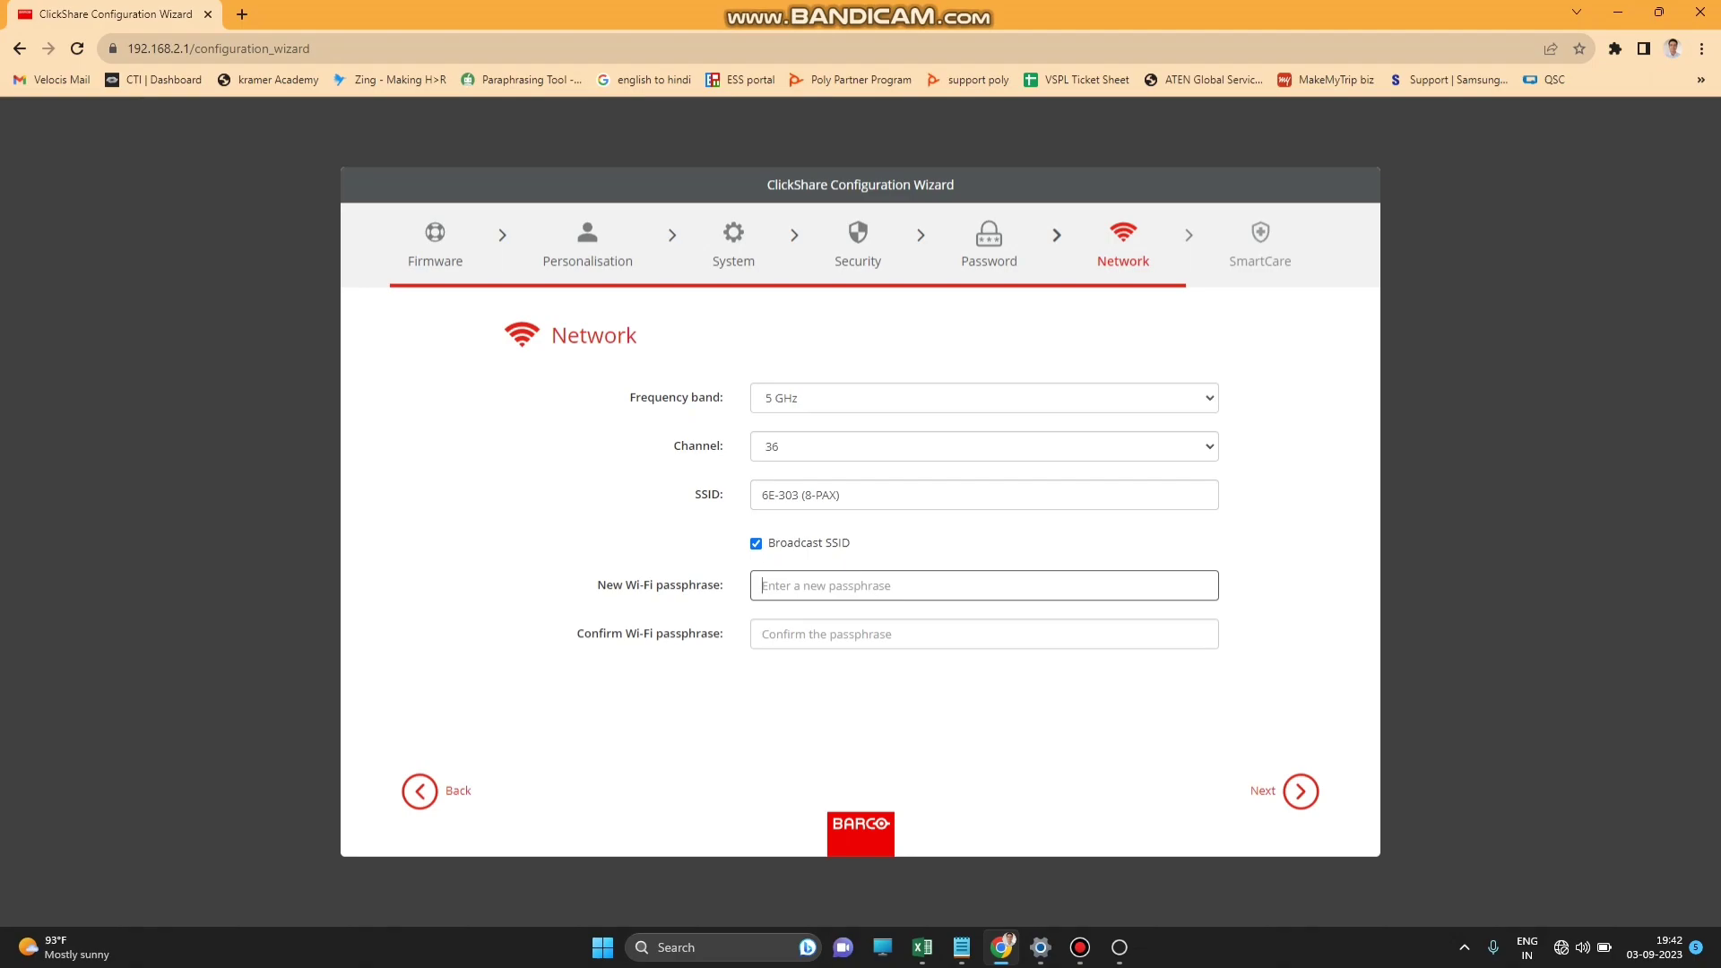
pyautogui.write('••••••••••')
pyautogui.click(983, 633)
pyautogui.write('••••••••••')
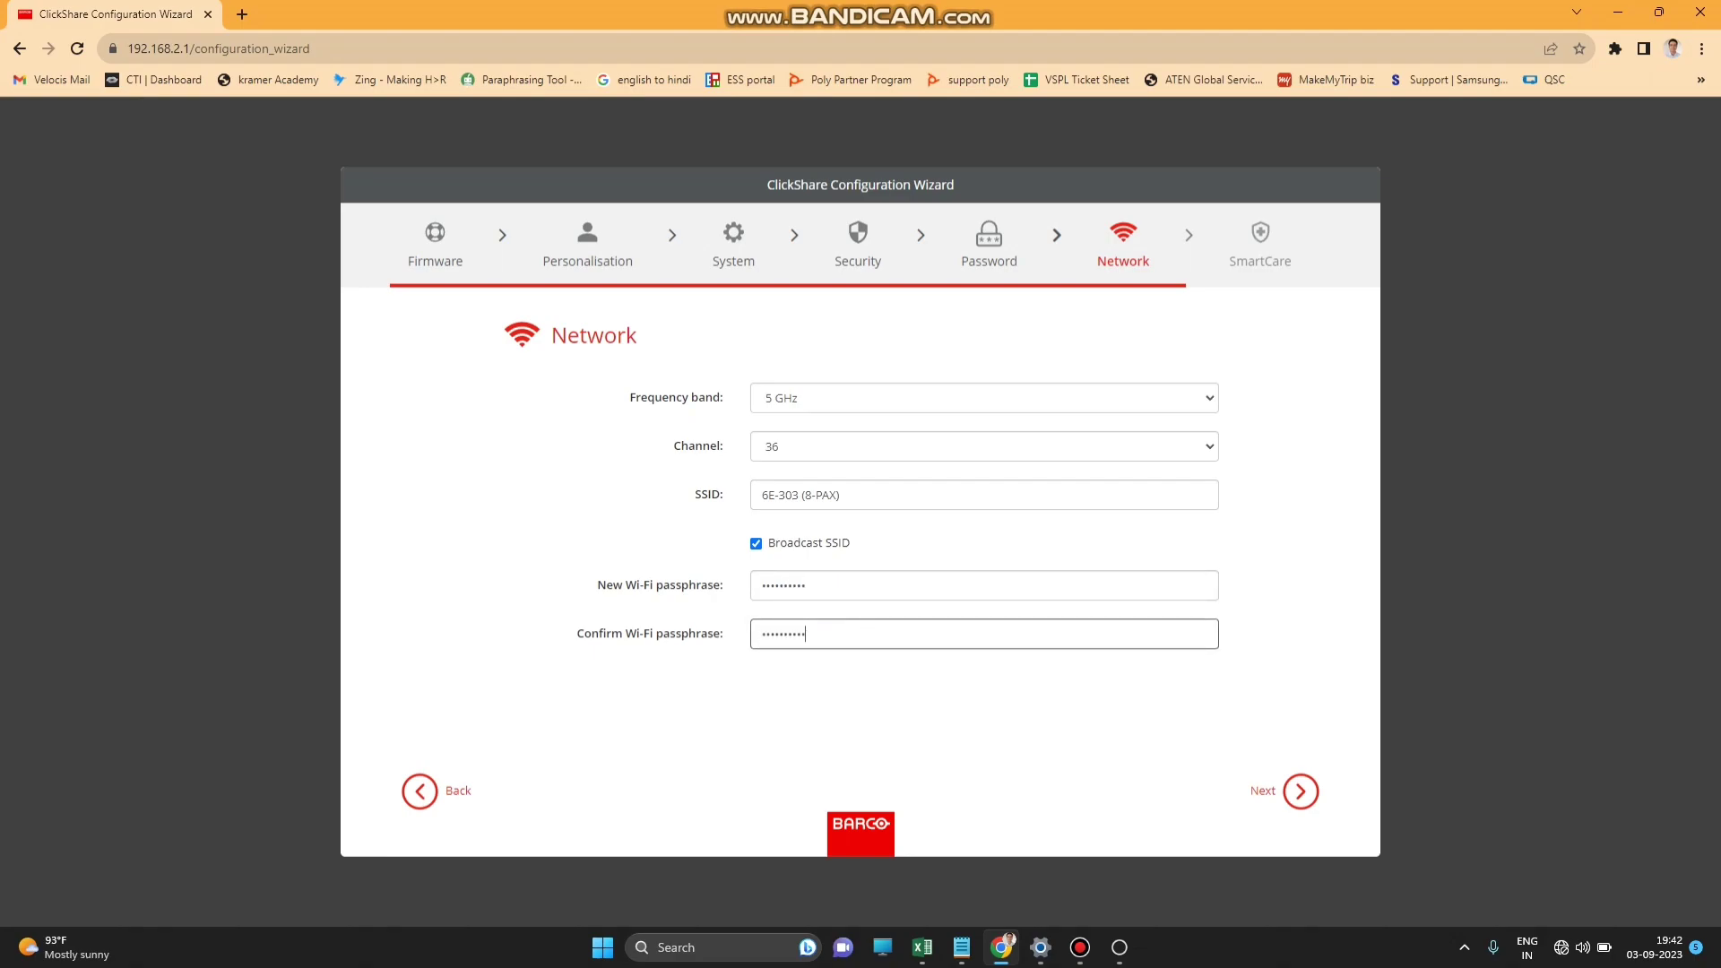
pyautogui.press('Return')
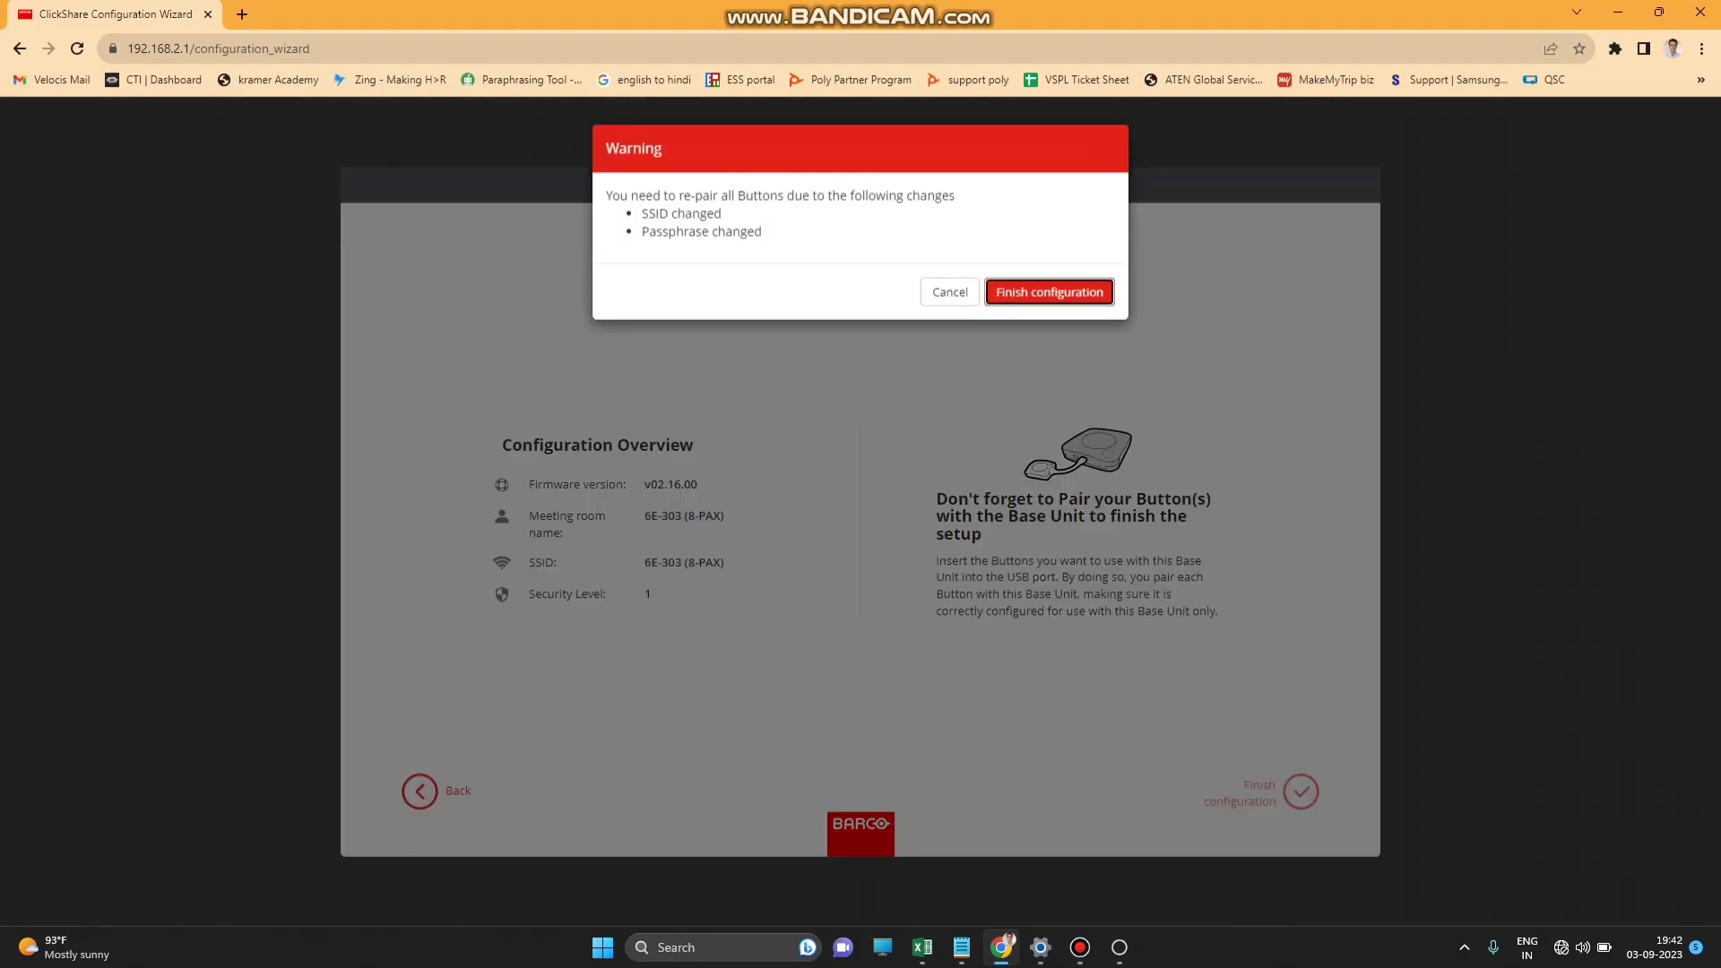
# Confirm Finish configuration in the Buttons re-pairing warning.
pyautogui.press('Return')
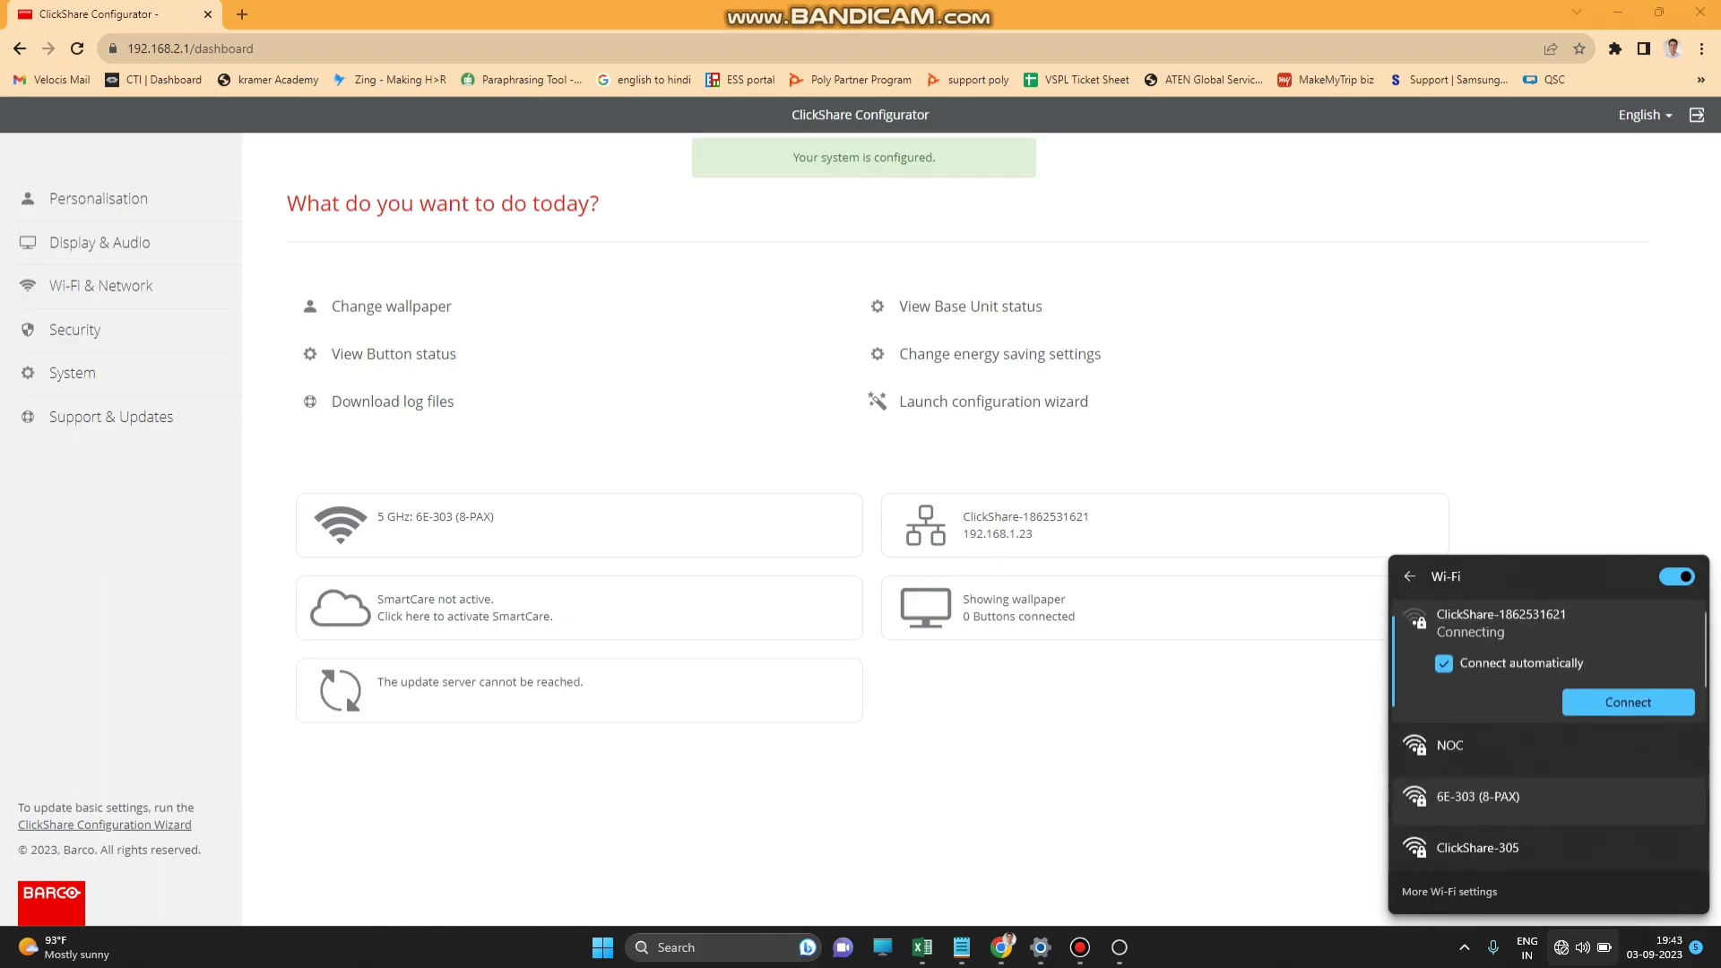
# Connect the laptop to the 6E-303 (8-PAX) Wi-Fi network and open the On-Screen ID page.
pyautogui.click(1478, 796)
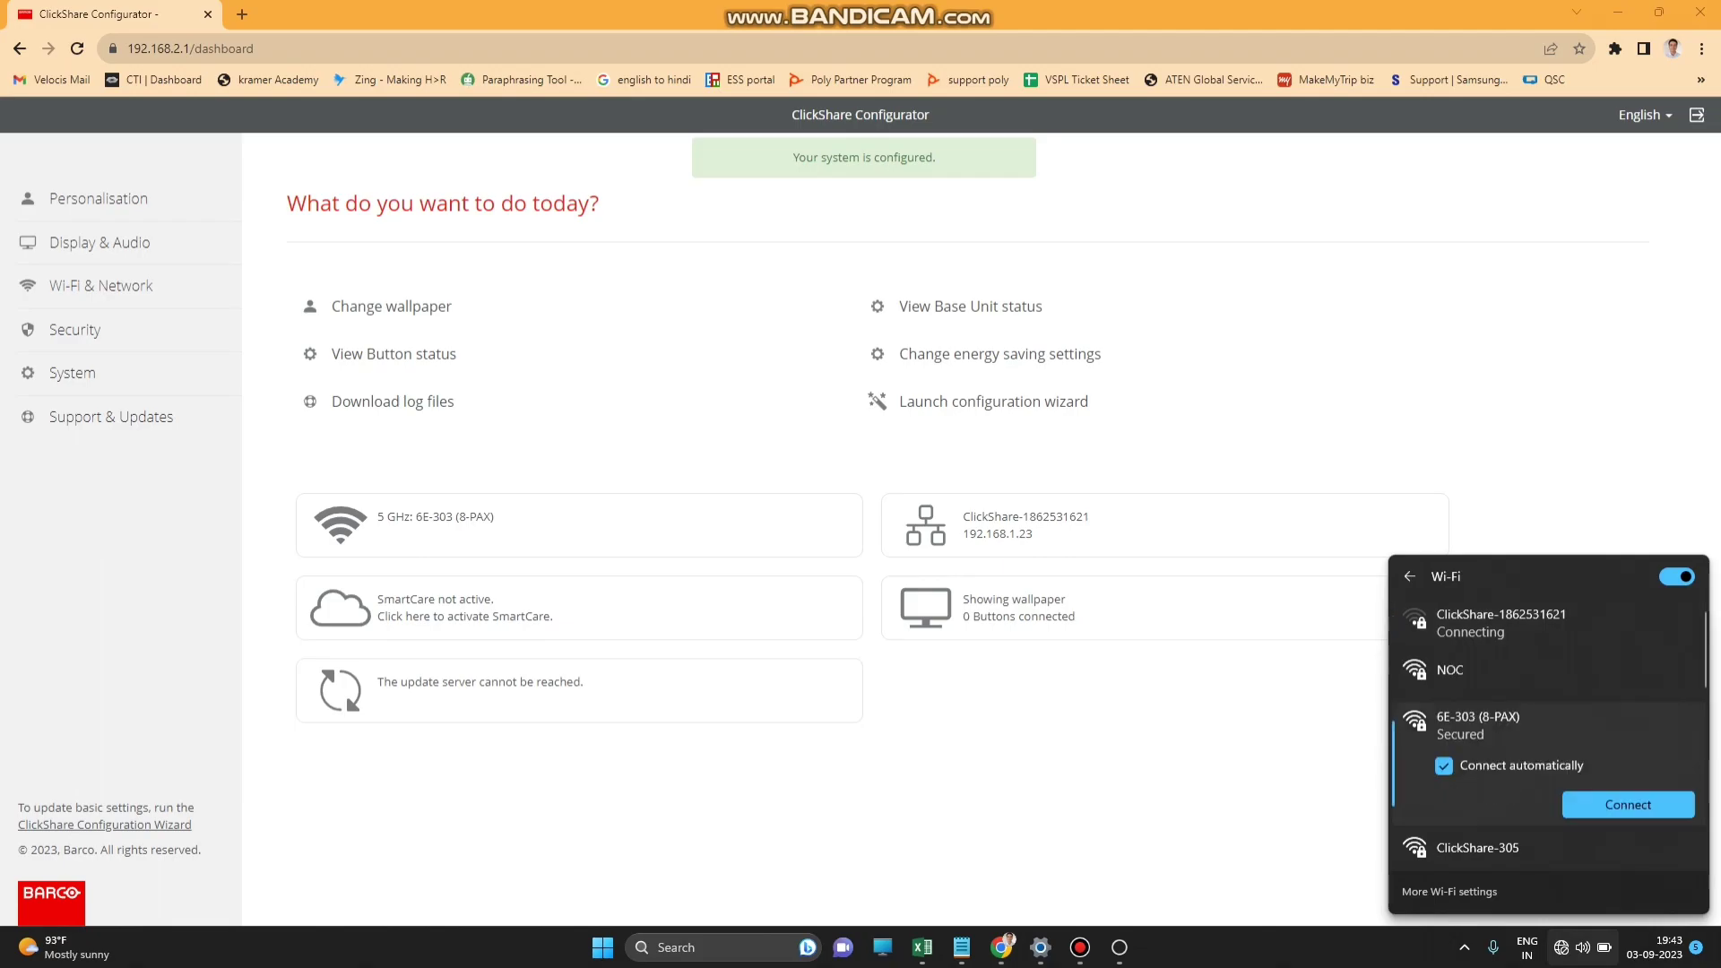
pyautogui.press('Return')
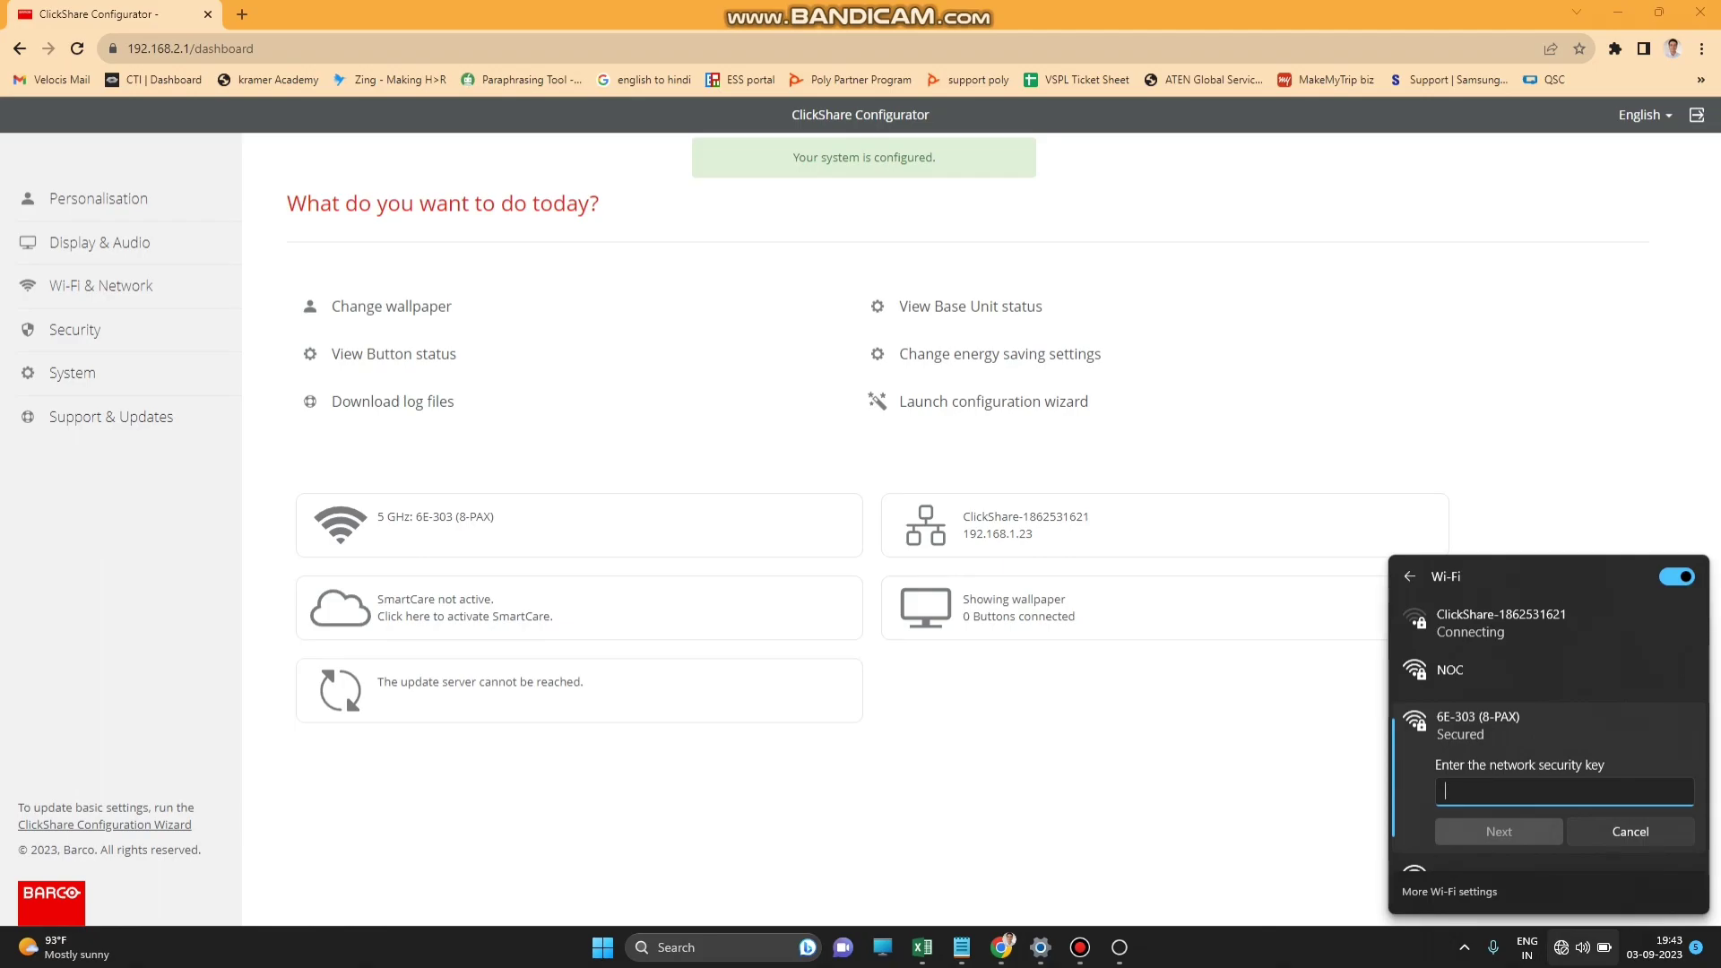
pyautogui.click(98, 198)
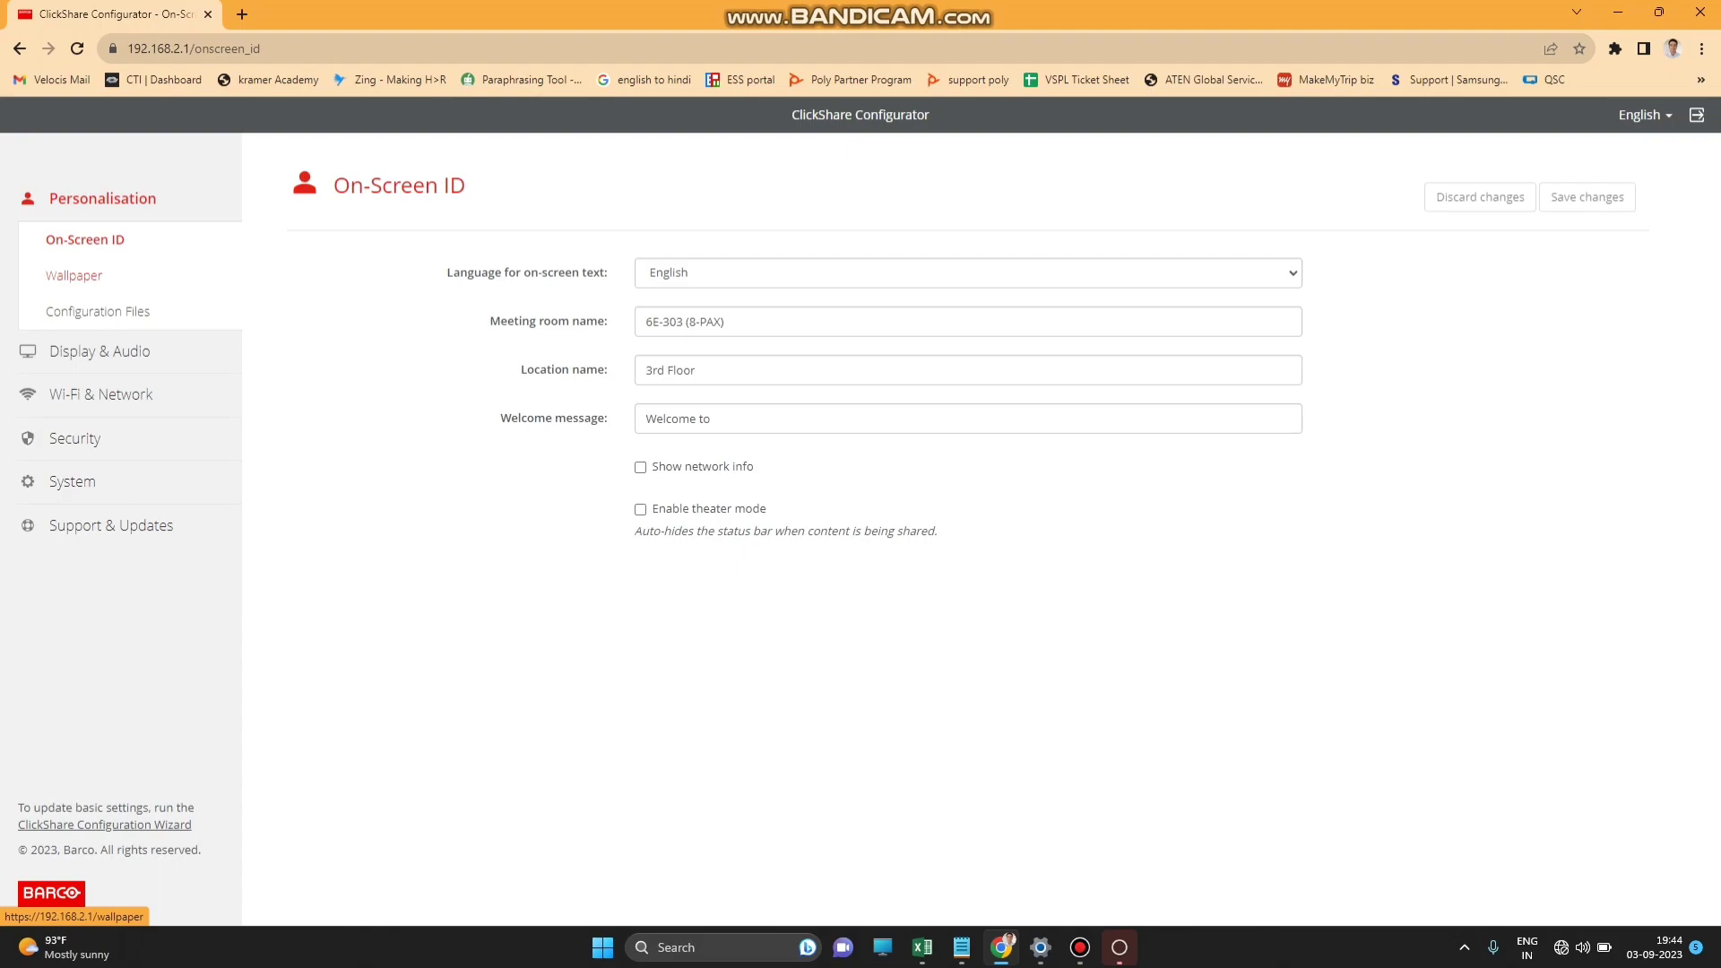
# Browse the Wallpaper, Configuration Files, Display & Audio, Peripherals and Wi-Fi & Network pages.
pyautogui.click(76, 275)
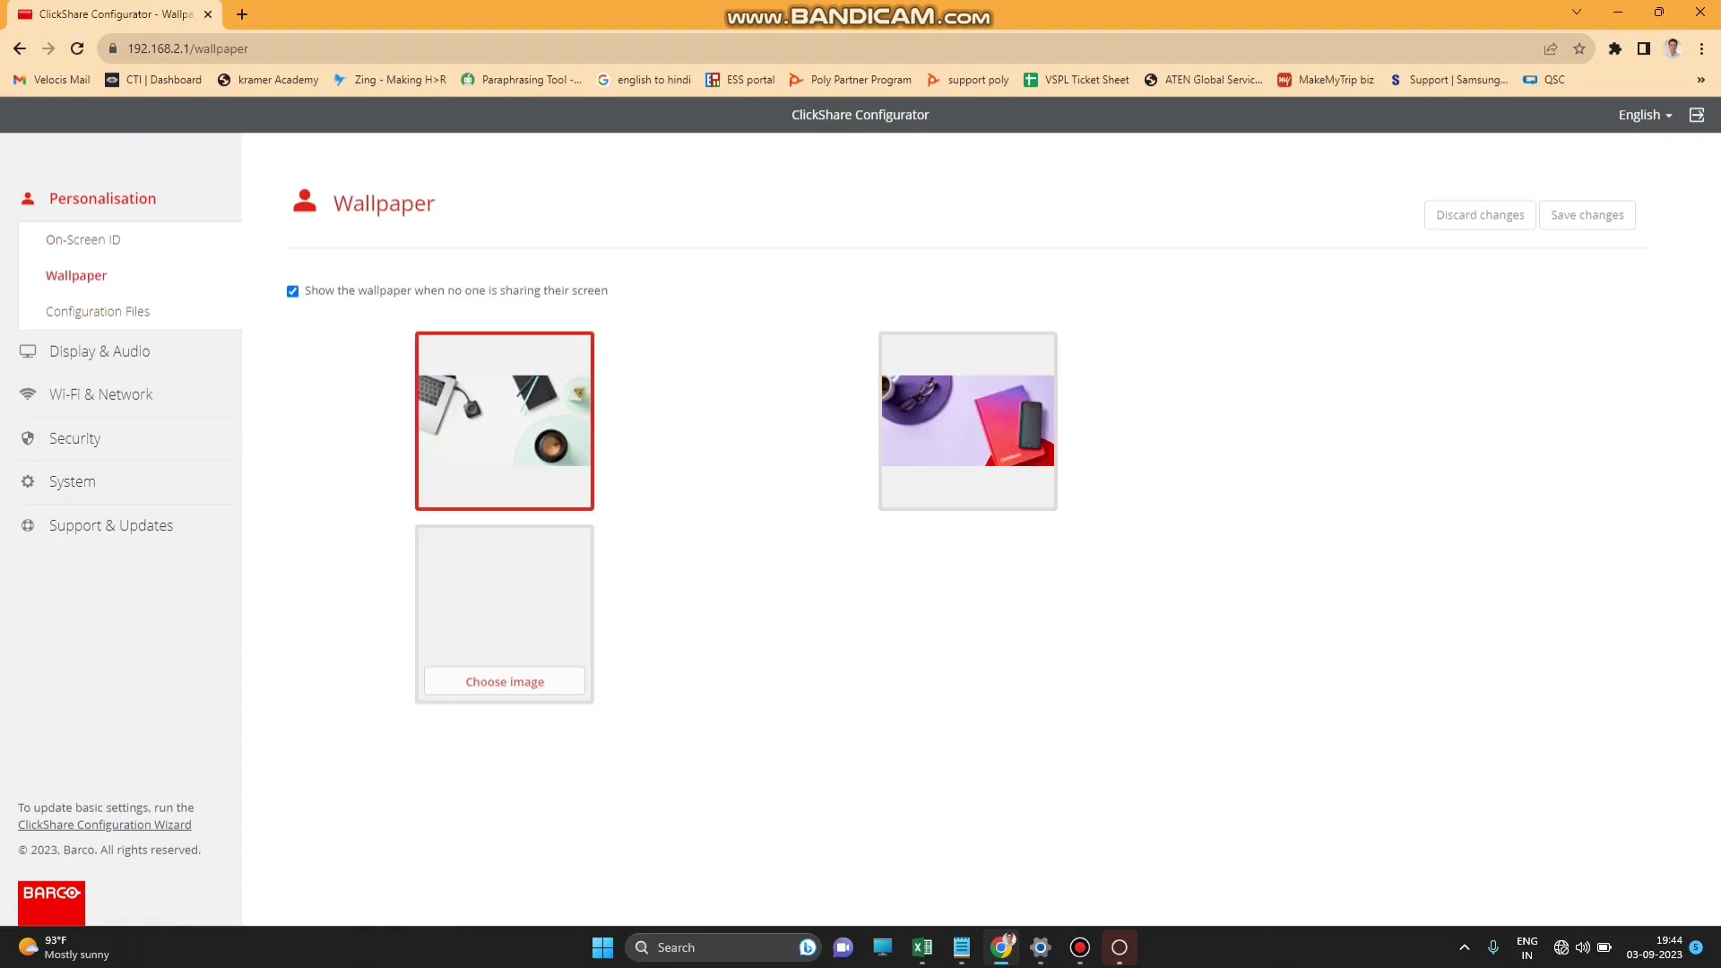
pyautogui.click(97, 311)
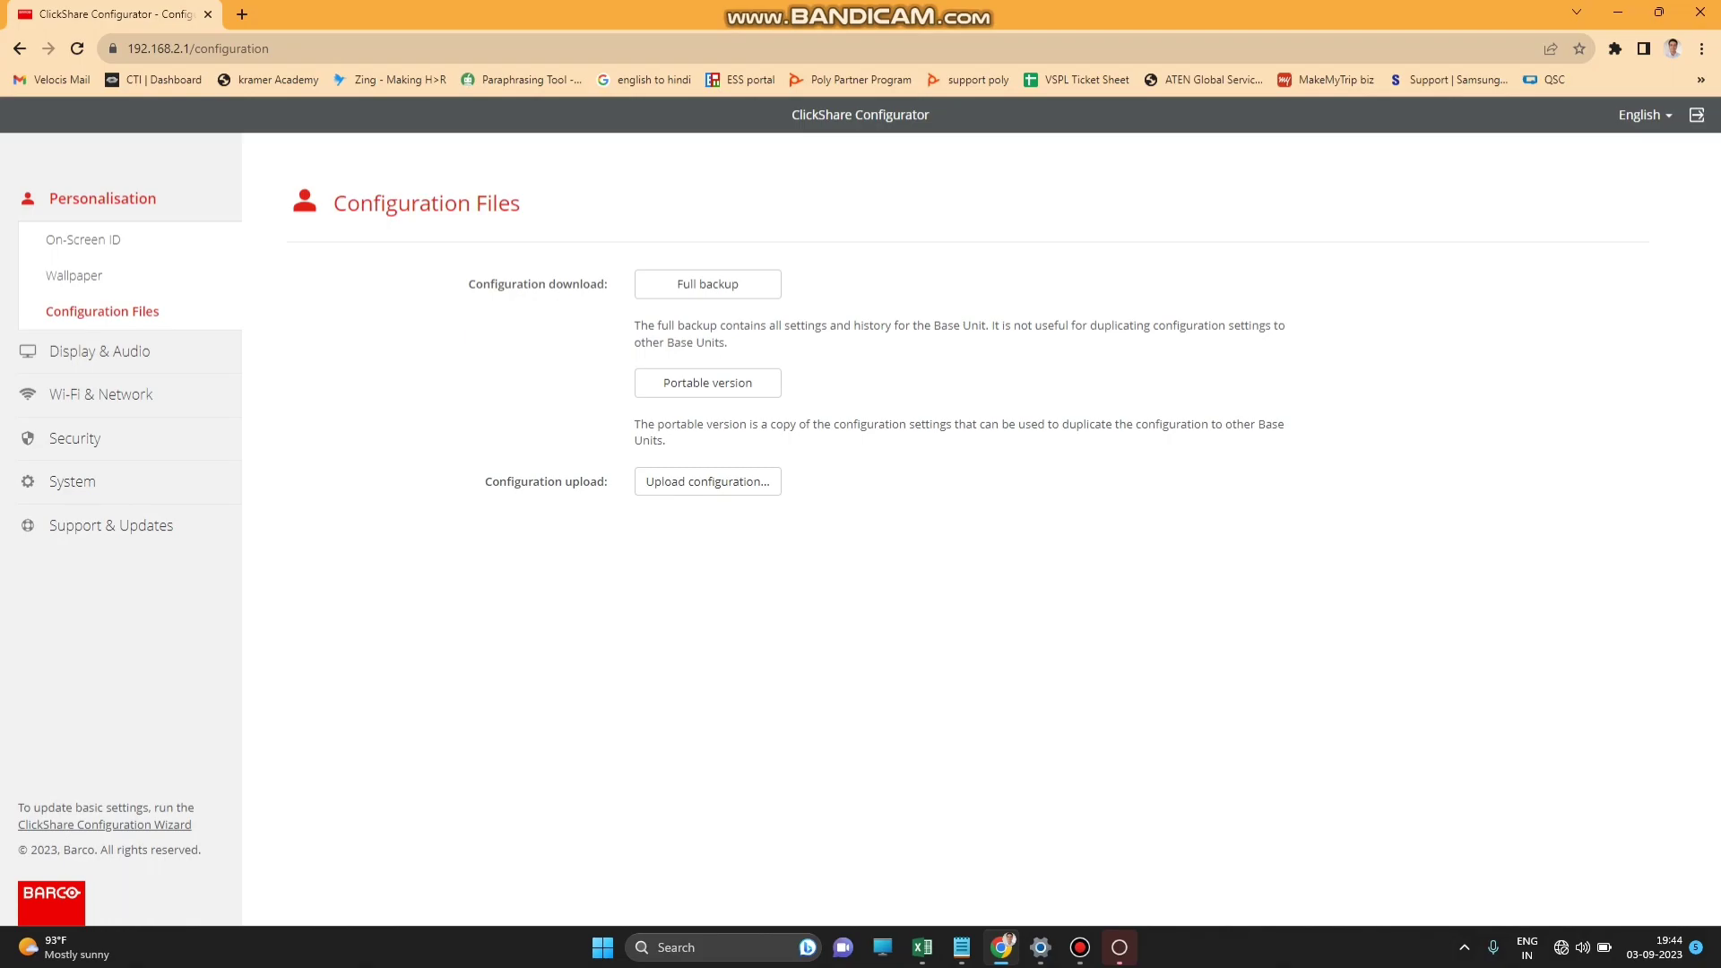
pyautogui.click(98, 350)
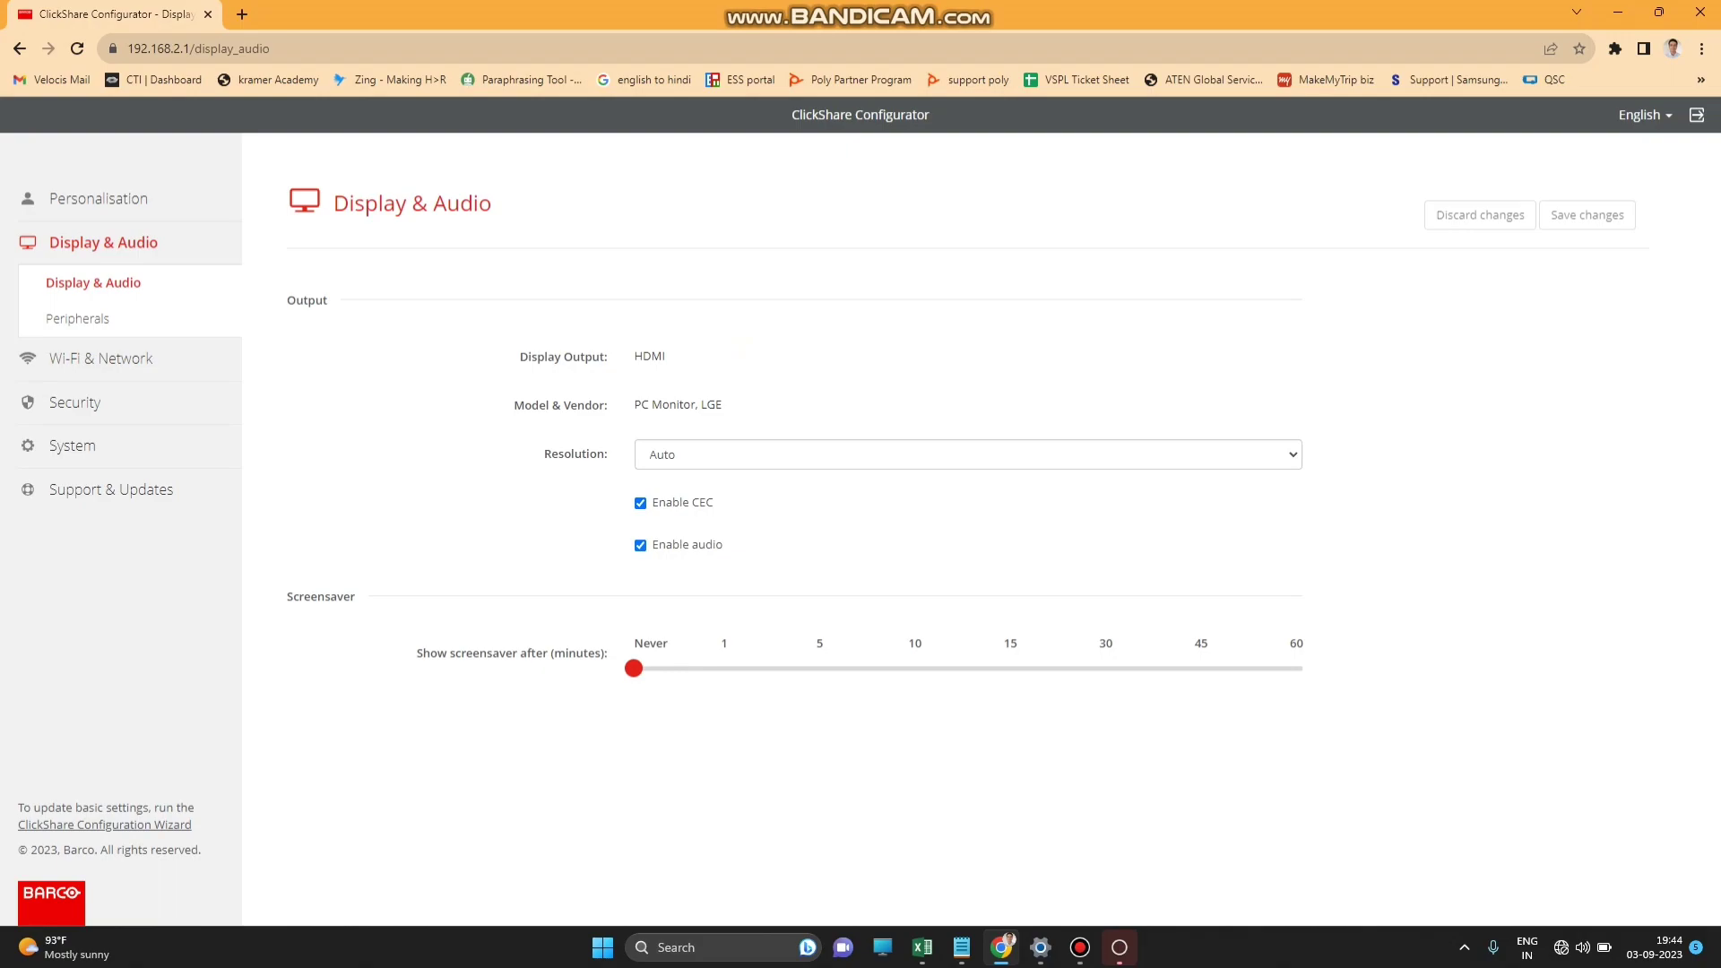
pyautogui.click(77, 318)
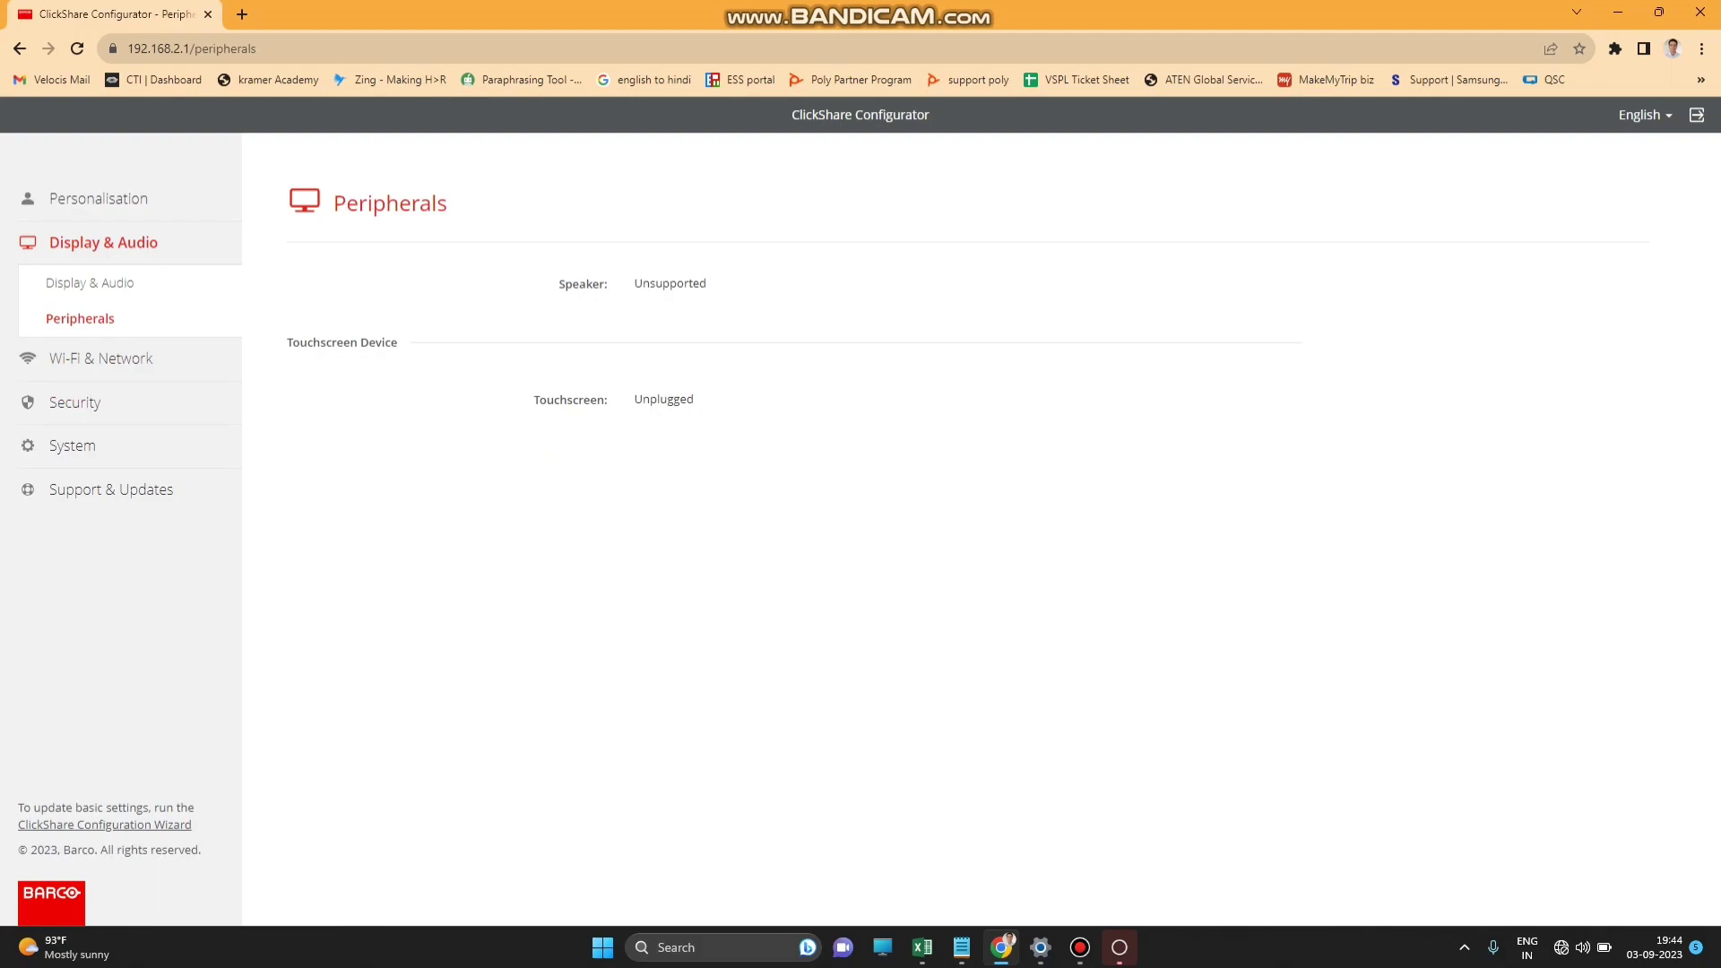
pyautogui.click(101, 358)
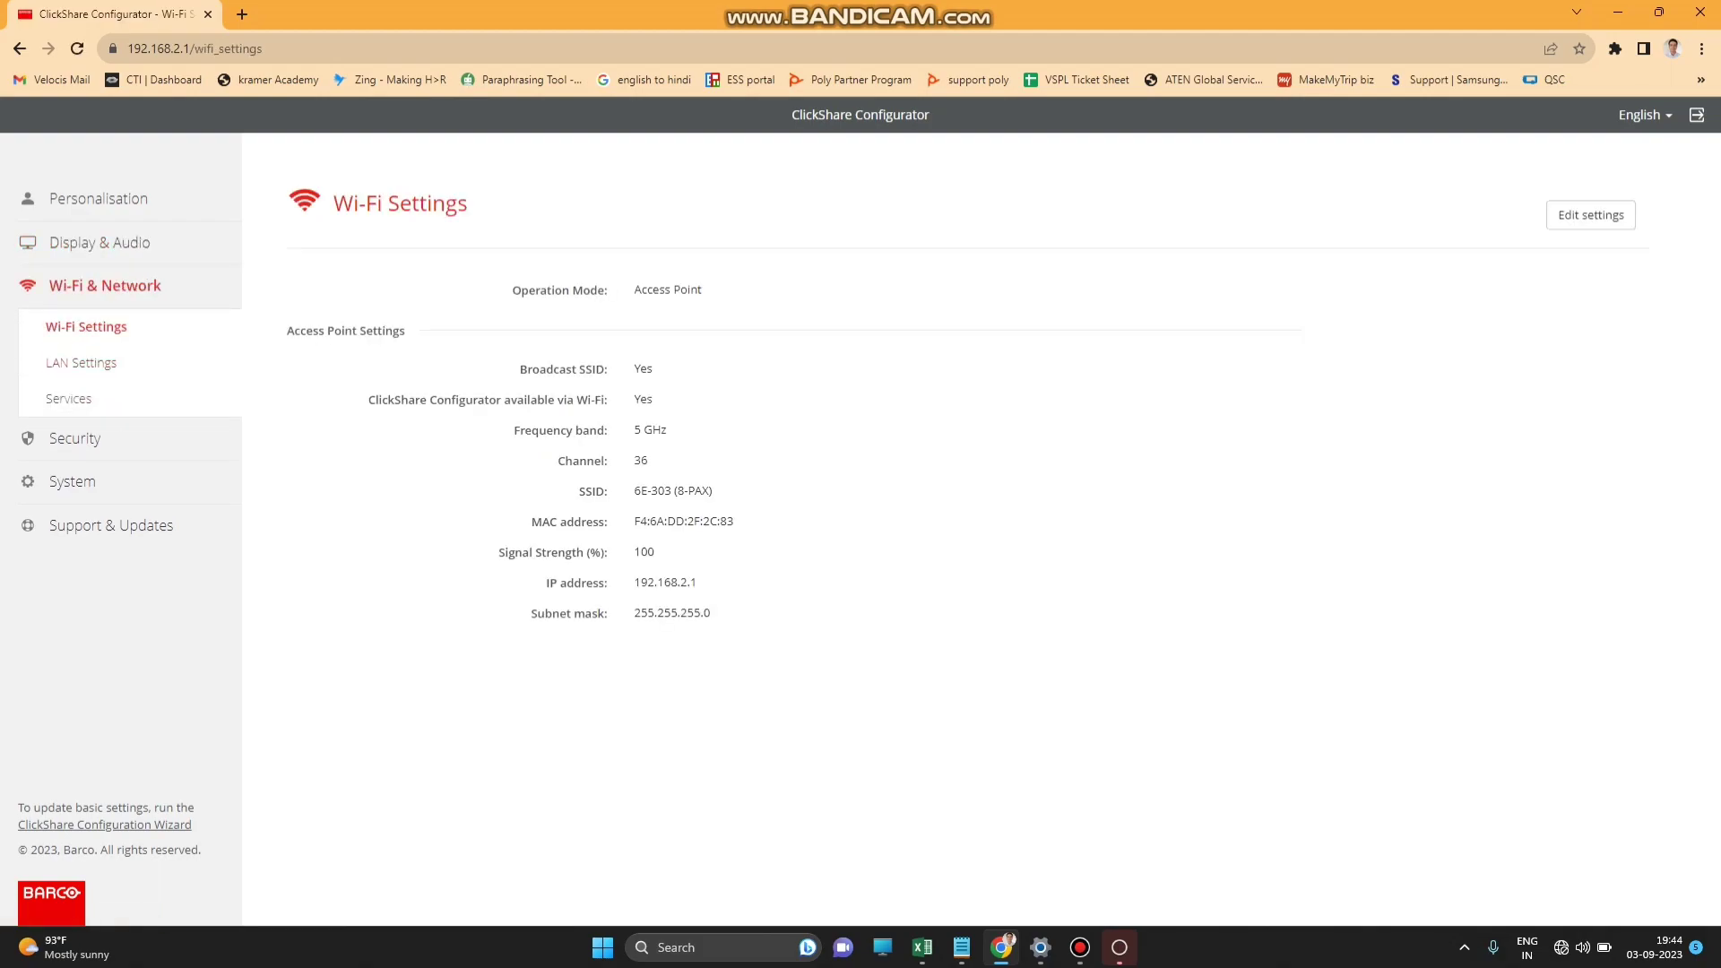
# Look through the LAN Settings and Services pages.
pyautogui.click(83, 363)
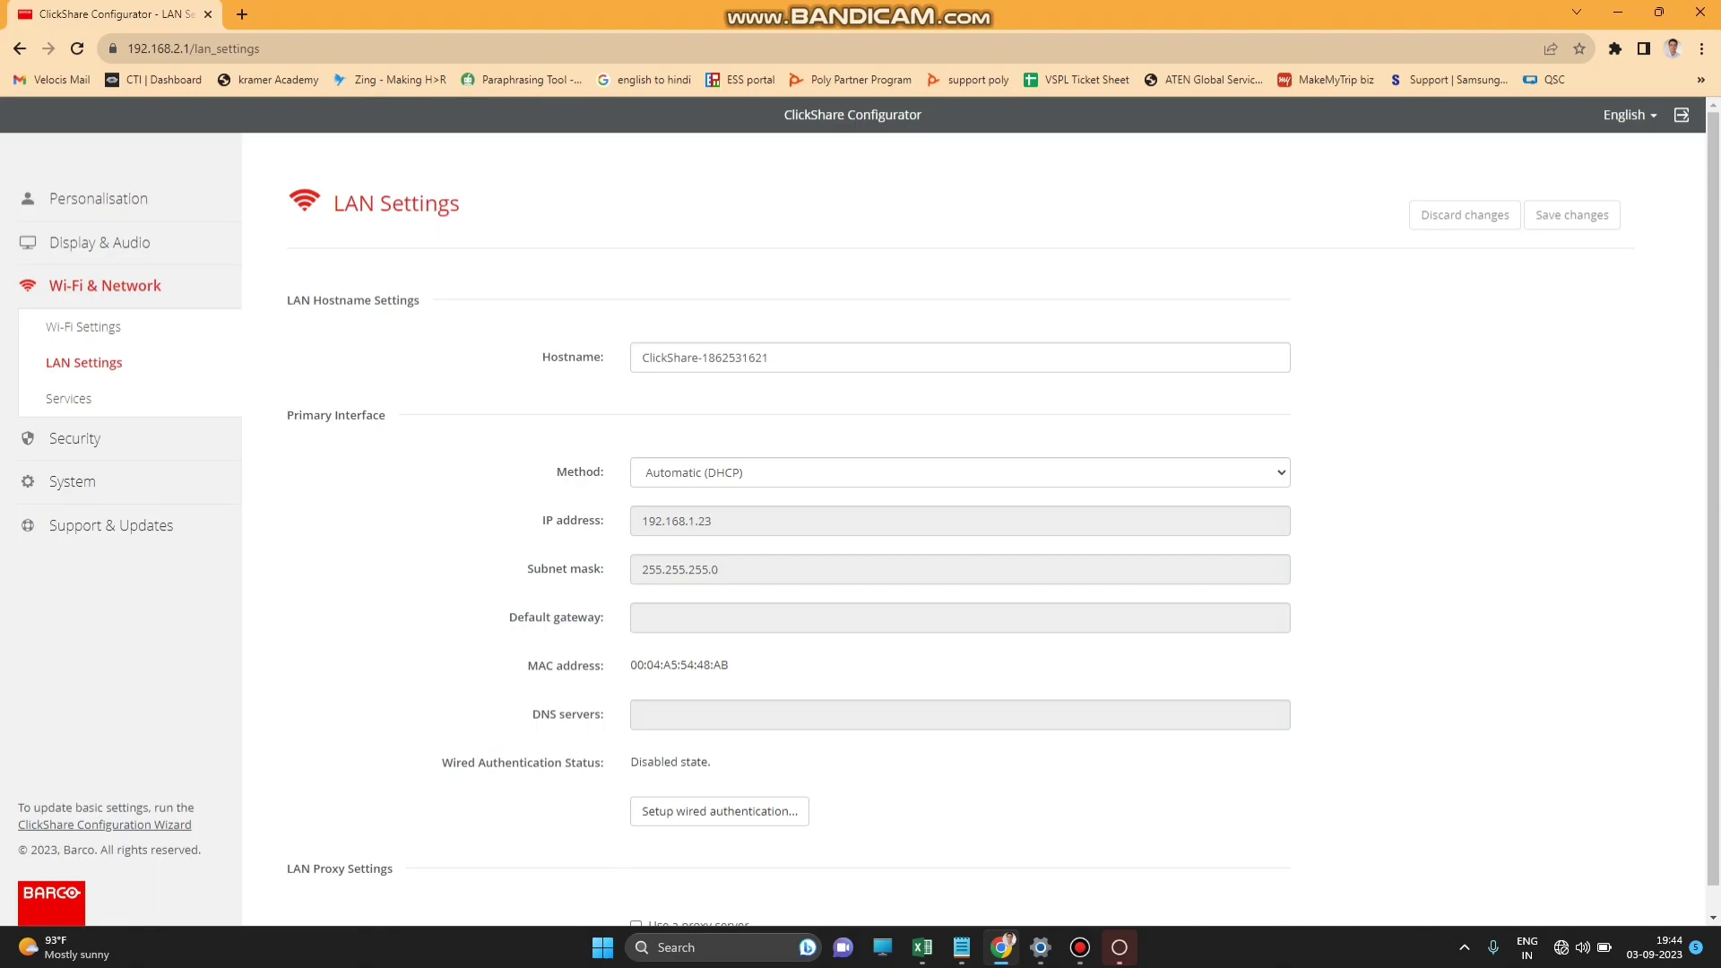
pyautogui.scroll(-1, 995, 520)
pyautogui.click(69, 398)
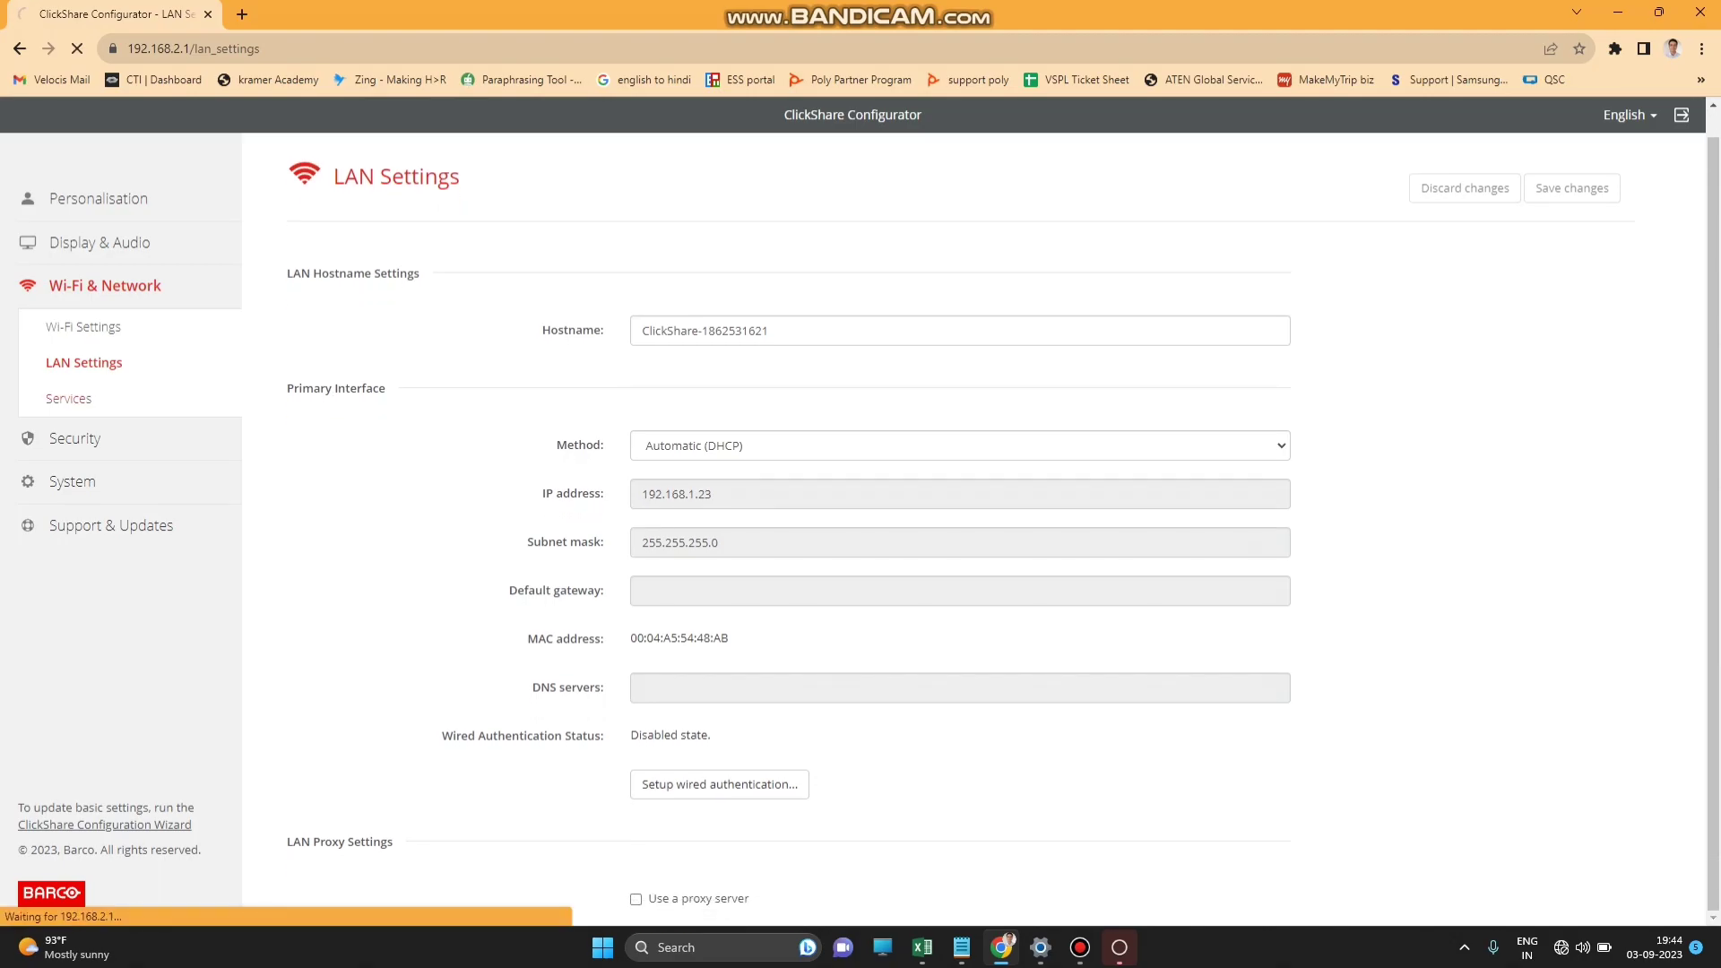
pyautogui.scroll(-4, 995, 519)
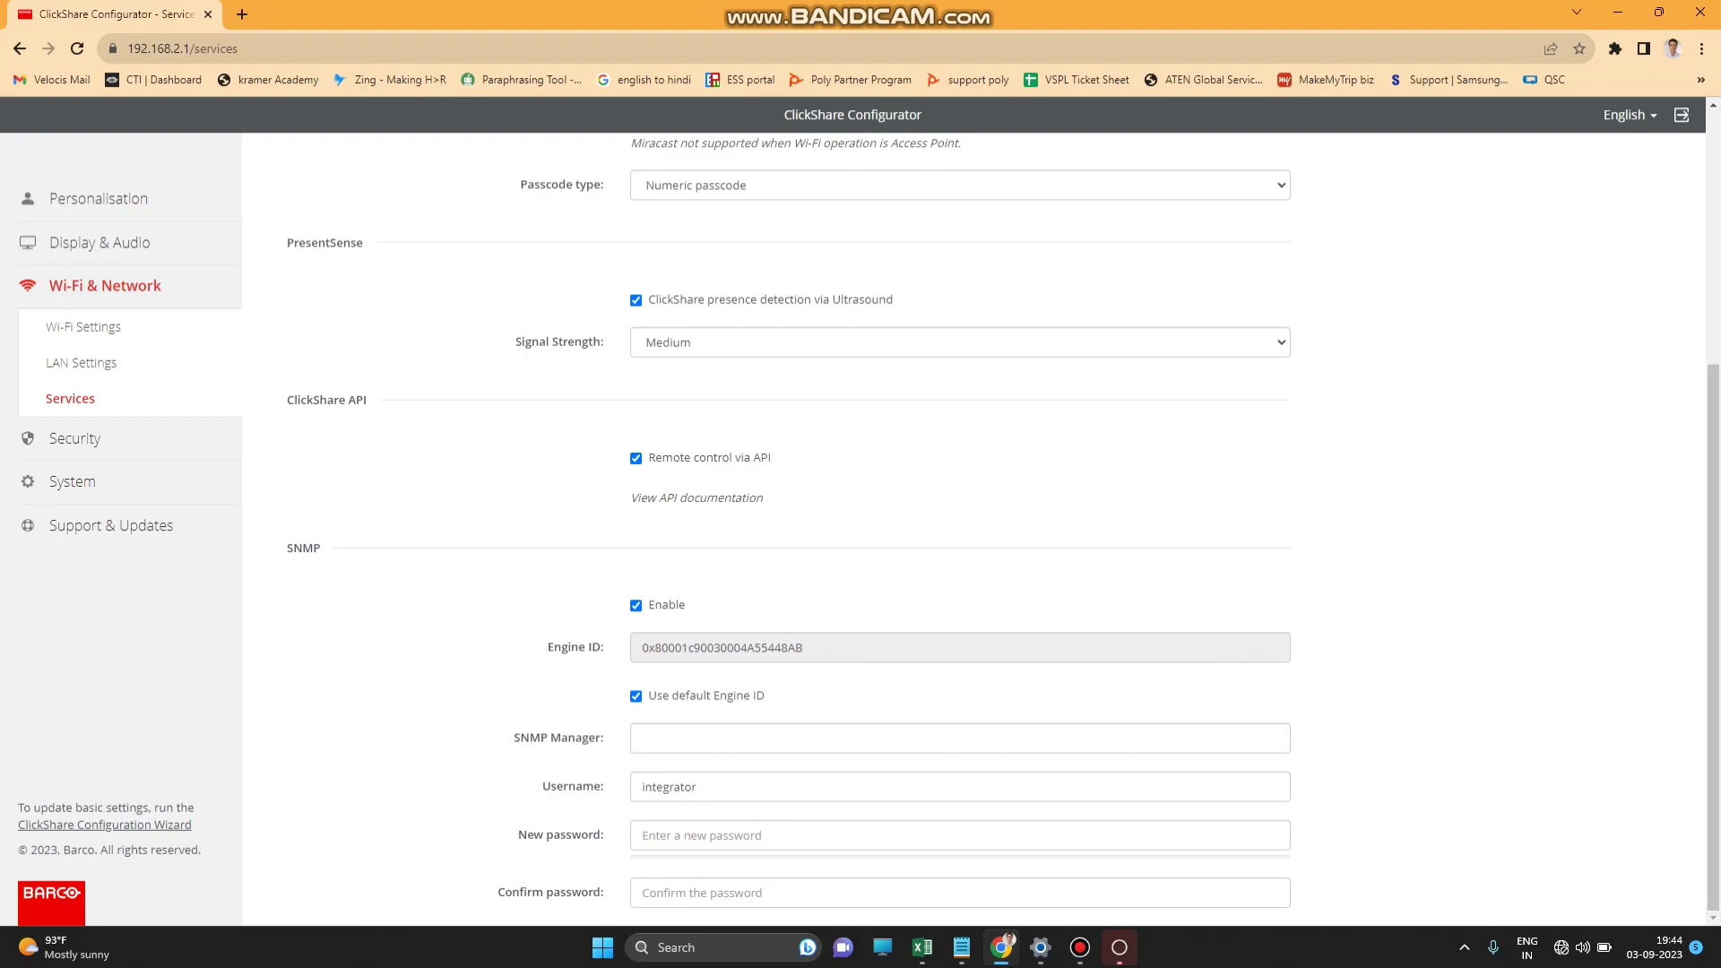
pyautogui.scroll(4, 995, 529)
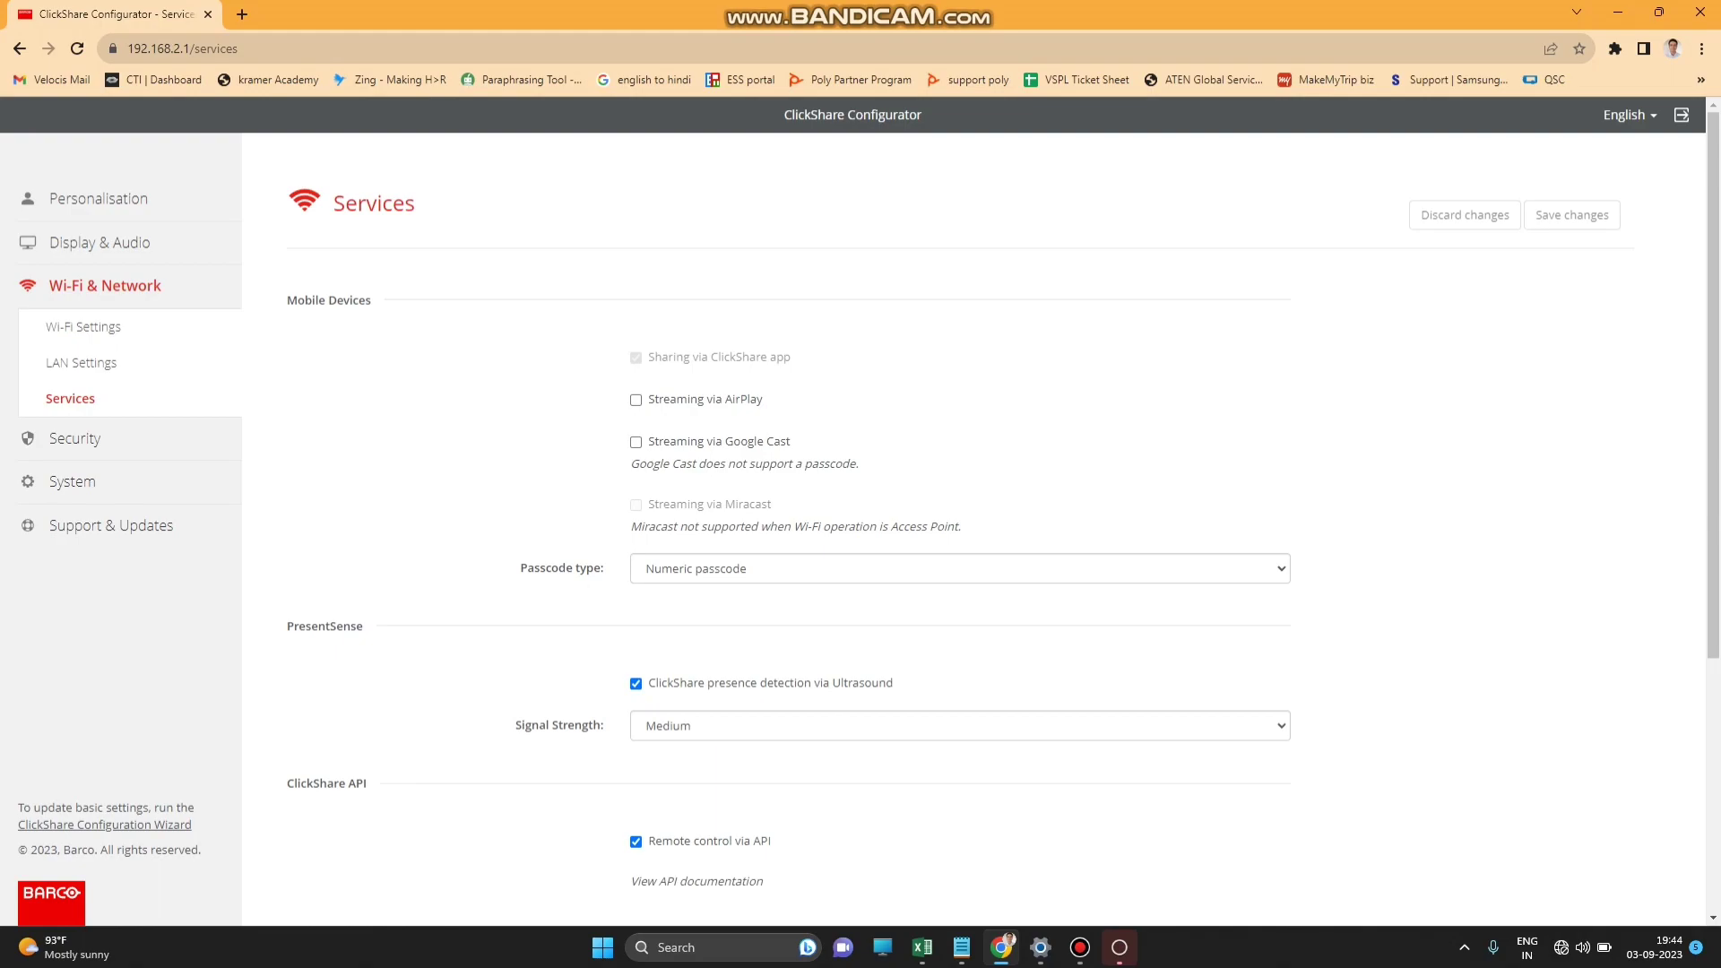
pyautogui.scroll(-2, 995, 520)
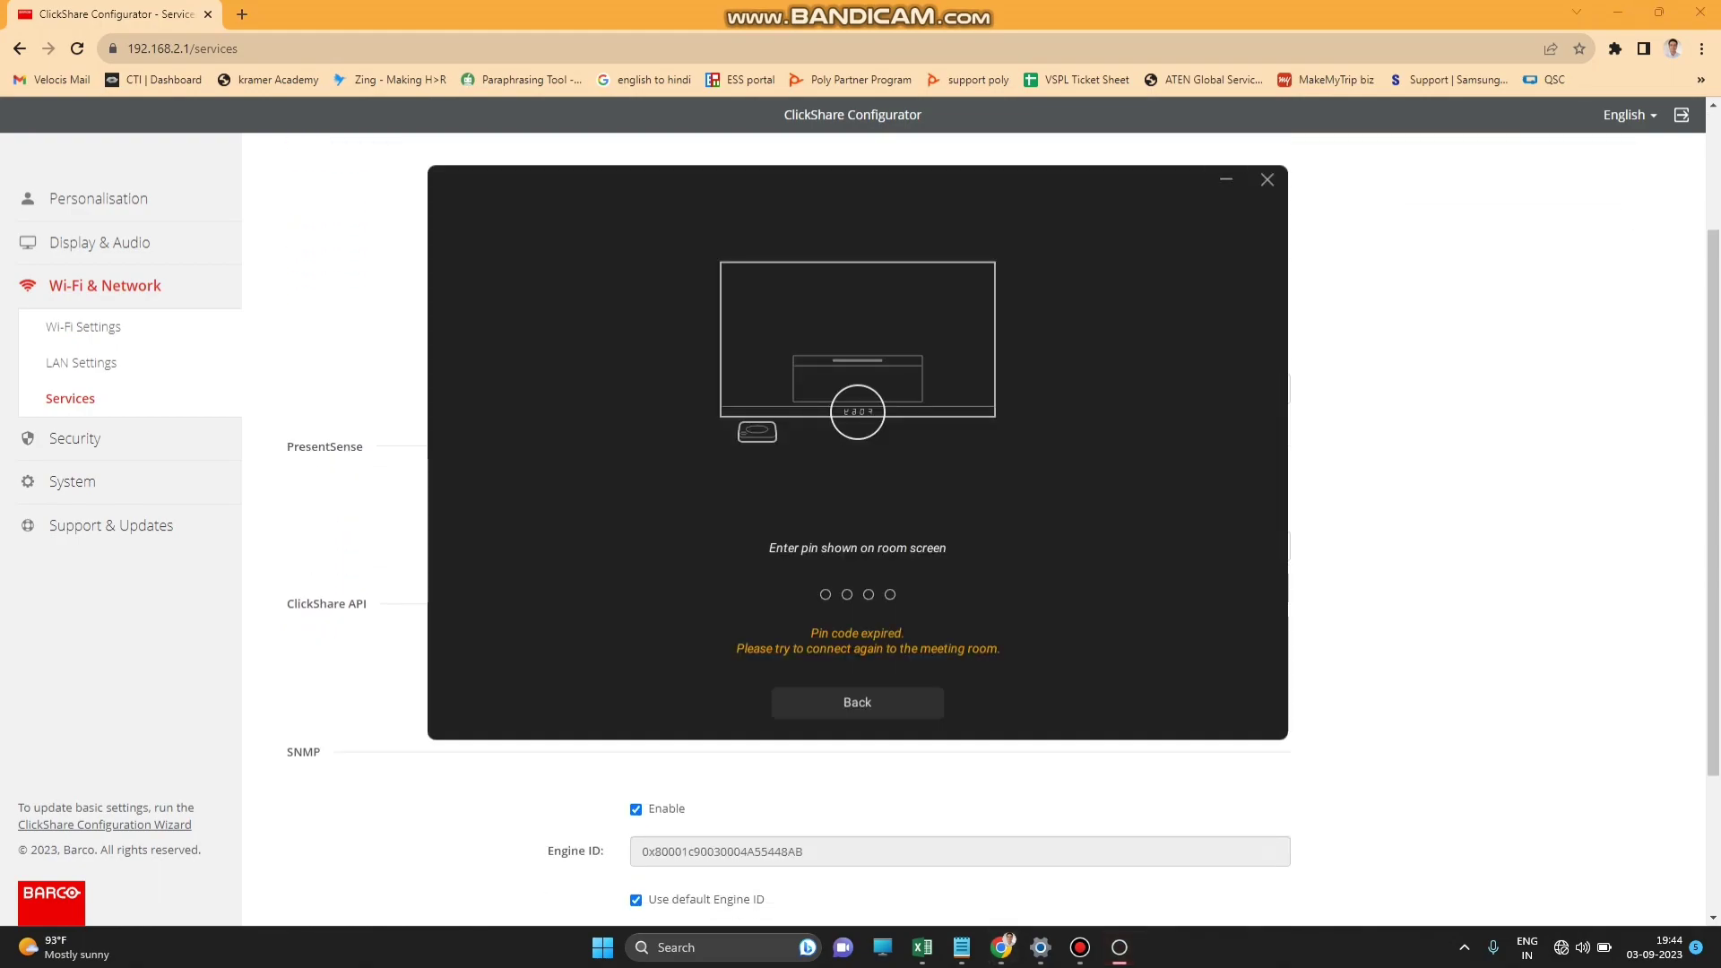
# Dismiss the expired-pin ClickShare window and open the Security Level page.
pyautogui.click(1267, 179)
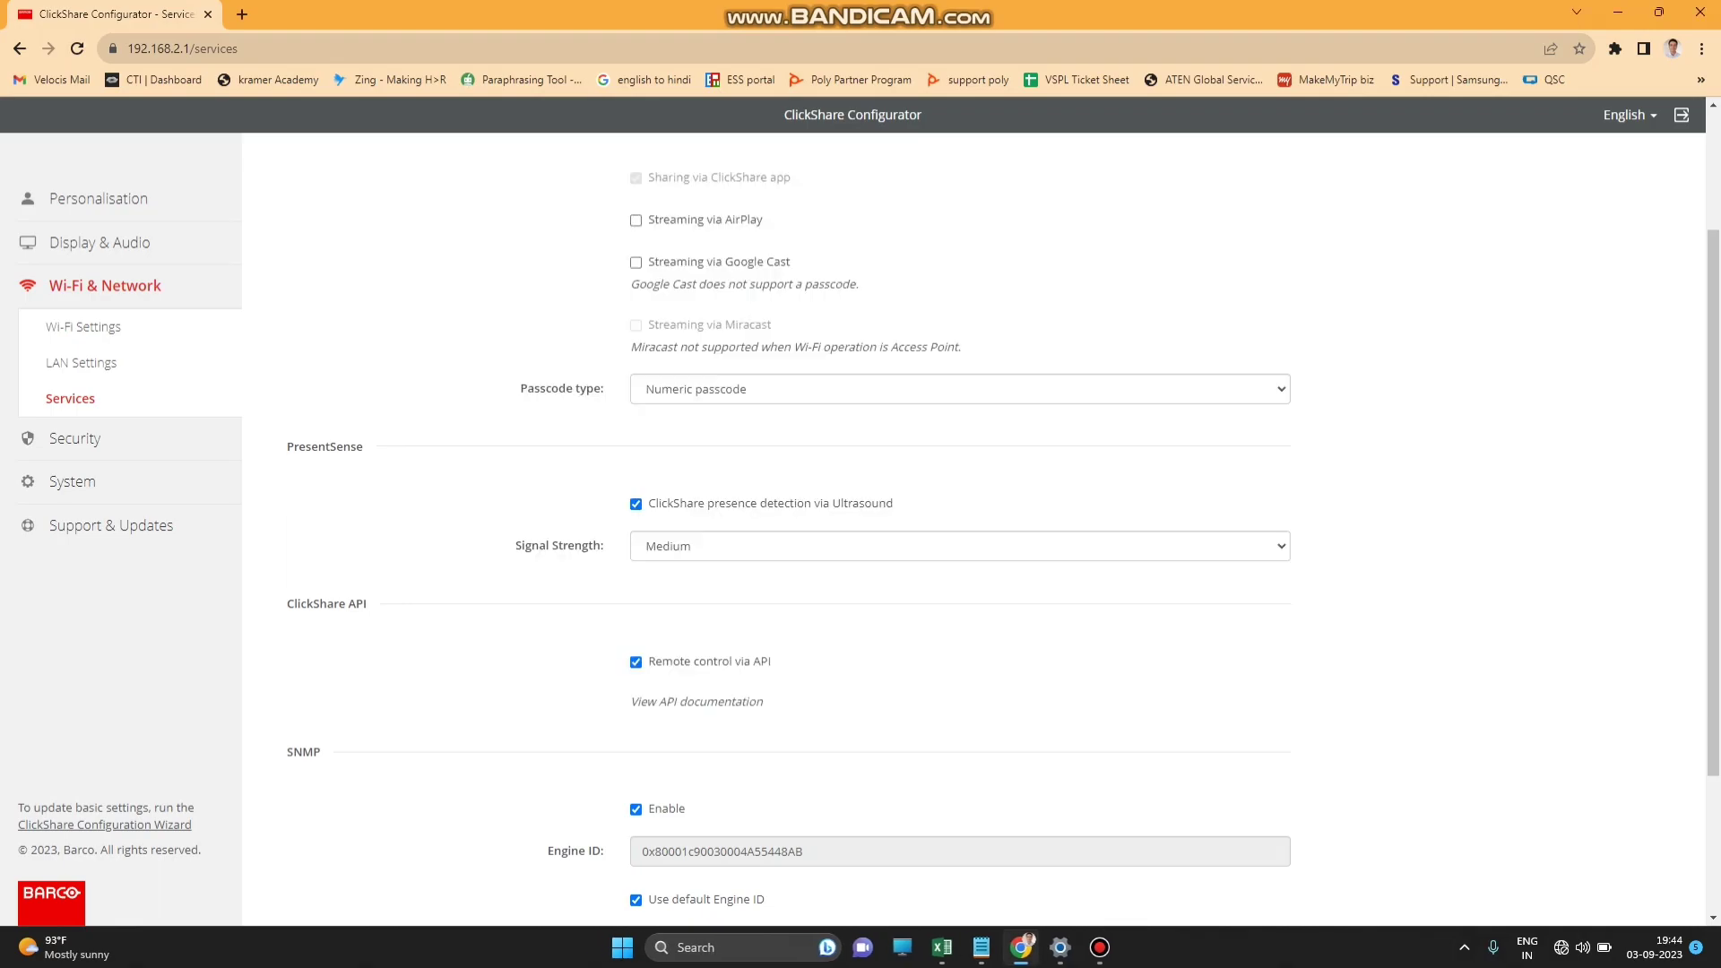
pyautogui.scroll(-2, 995, 520)
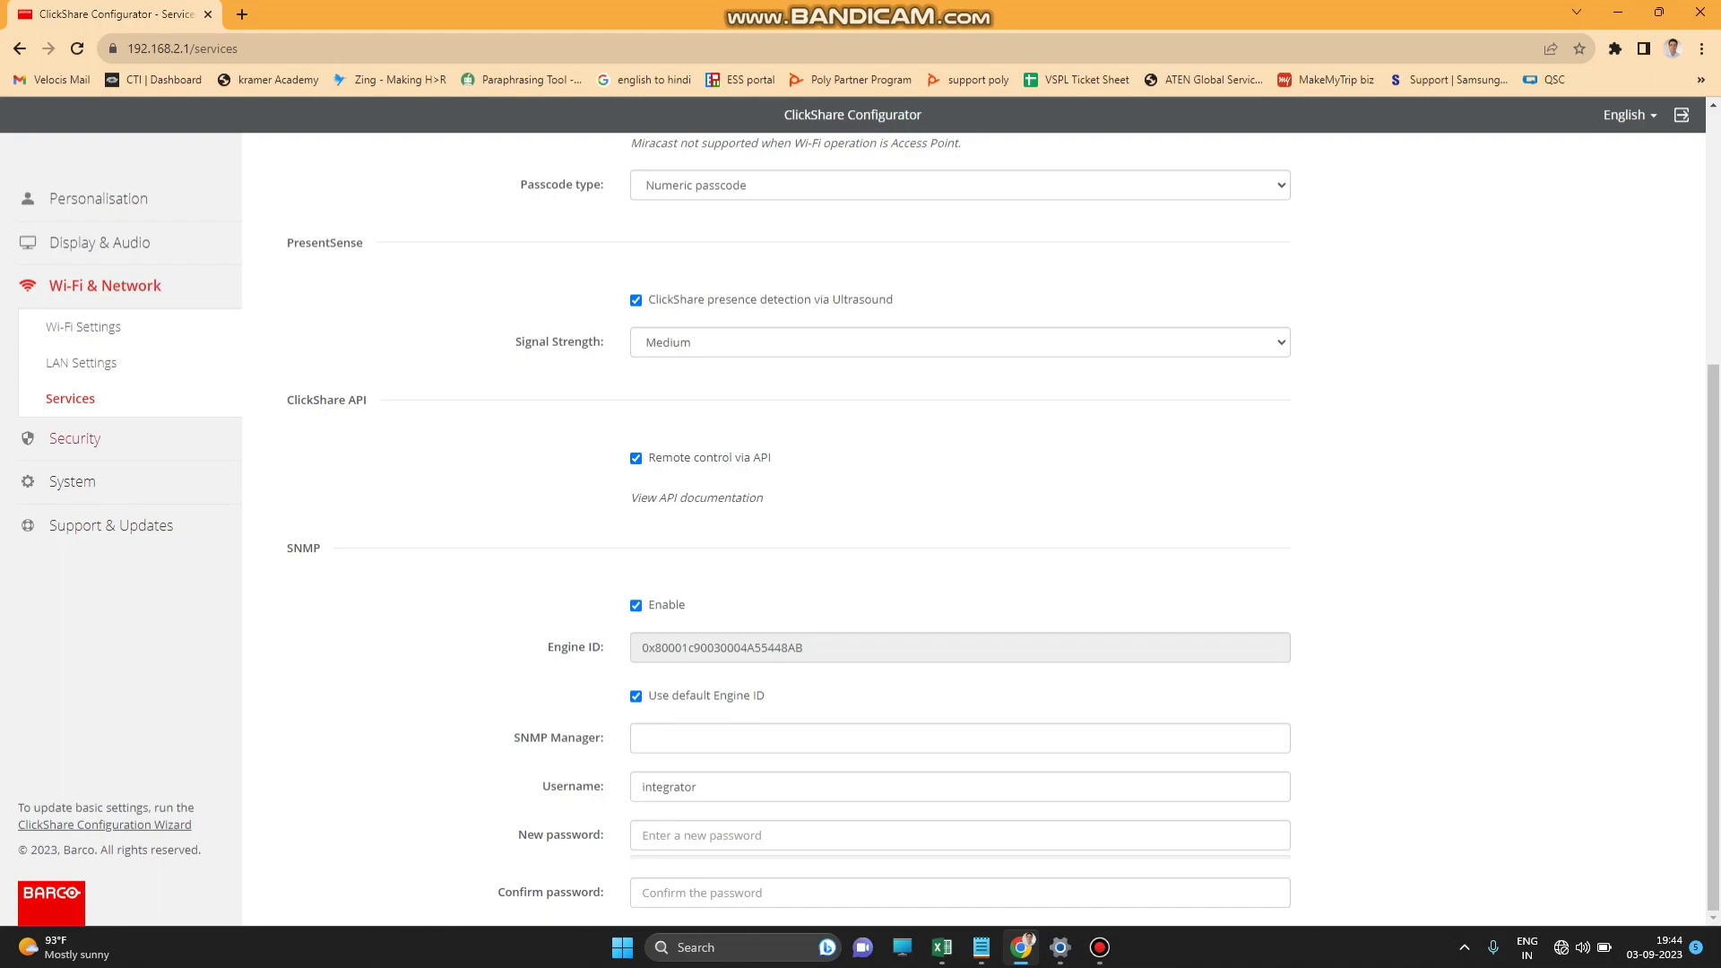
pyautogui.click(75, 439)
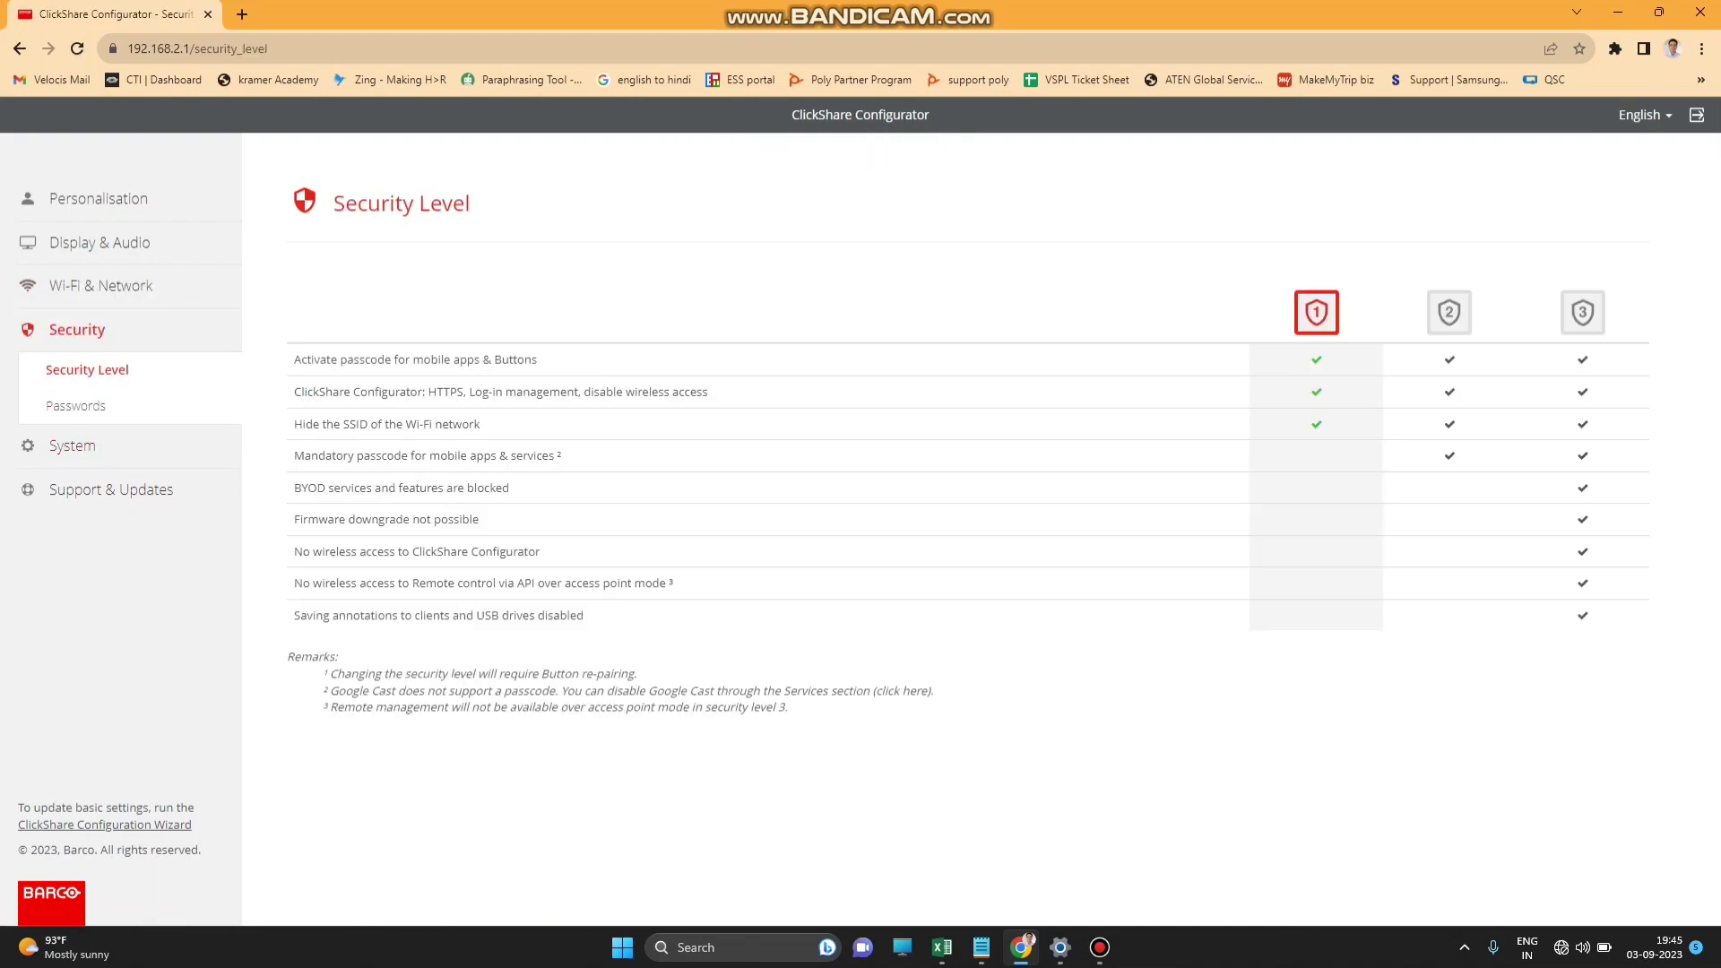
# Look over the Passwords, Base Unit Status and Date & Time pages, then set Energy Savers standby to Never.
pyautogui.click(75, 406)
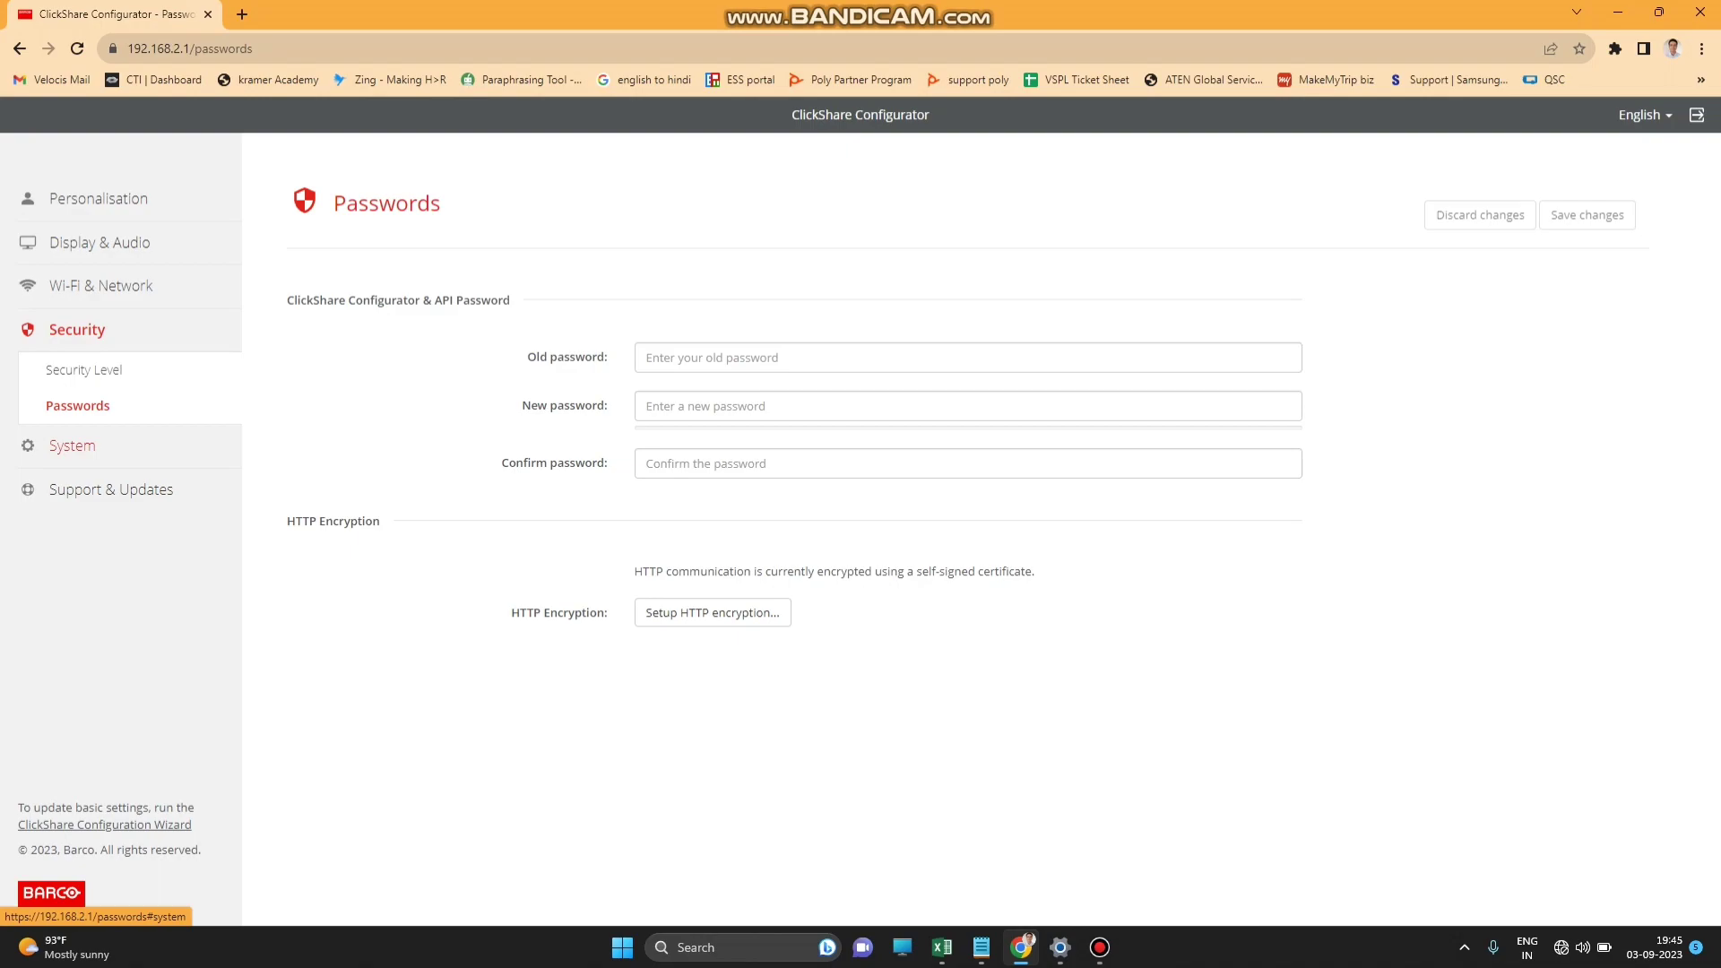
pyautogui.click(72, 446)
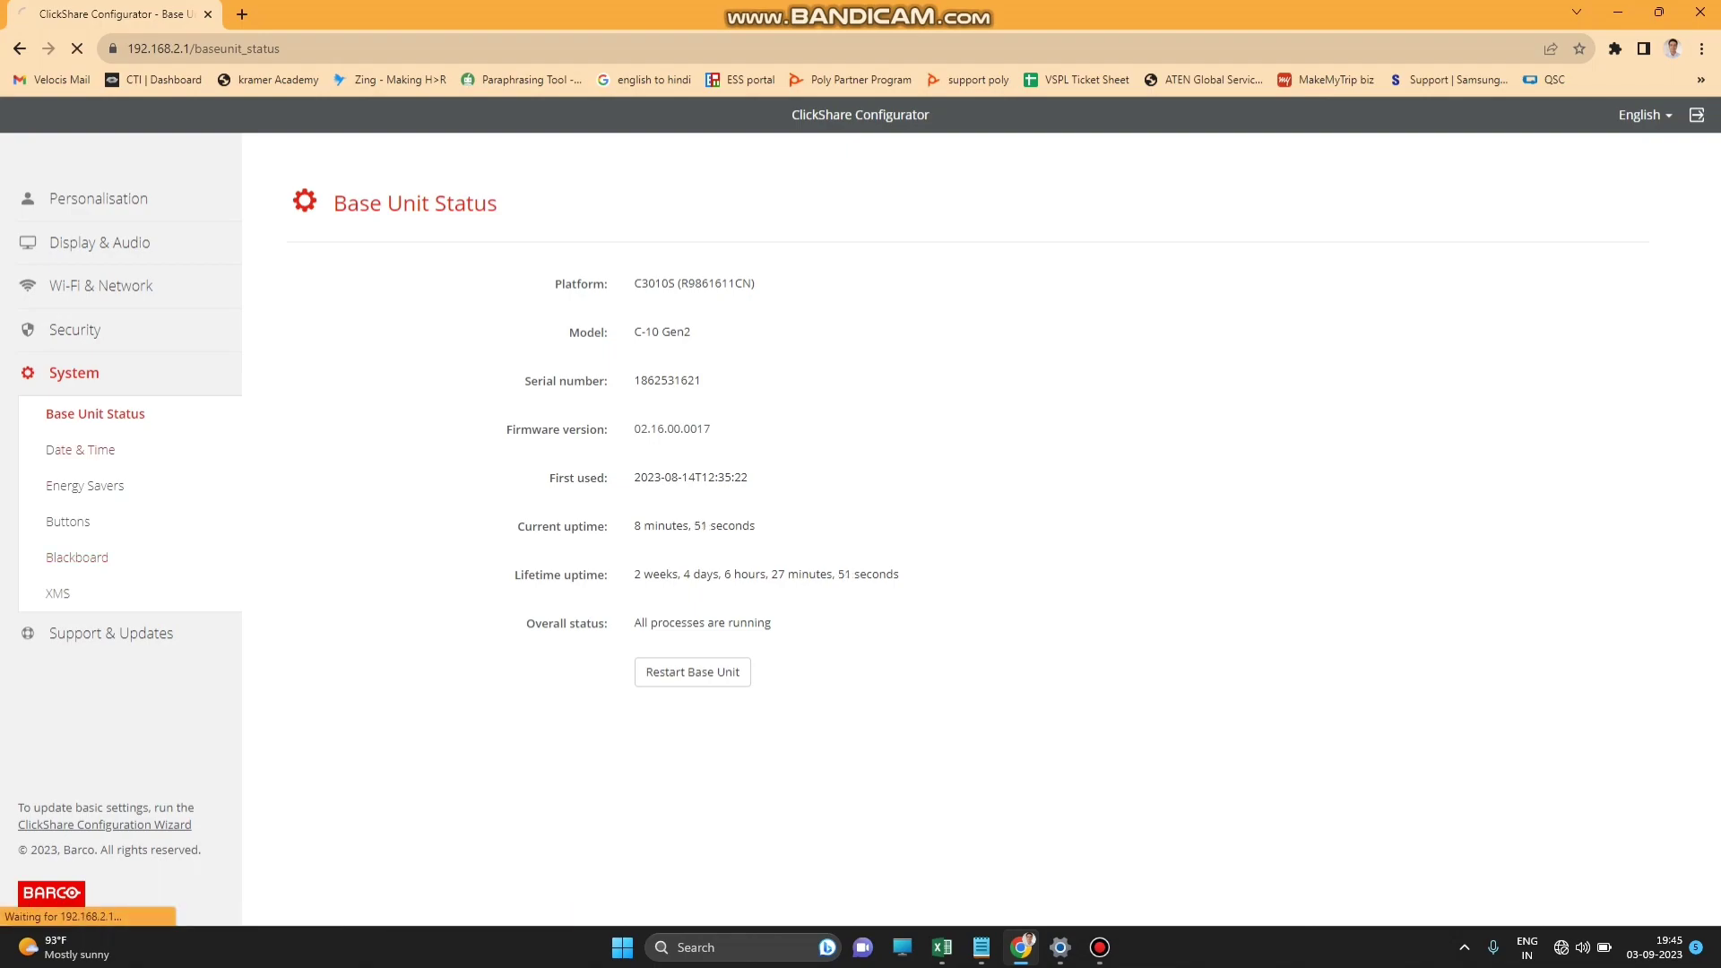
pyautogui.click(80, 449)
pyautogui.click(87, 485)
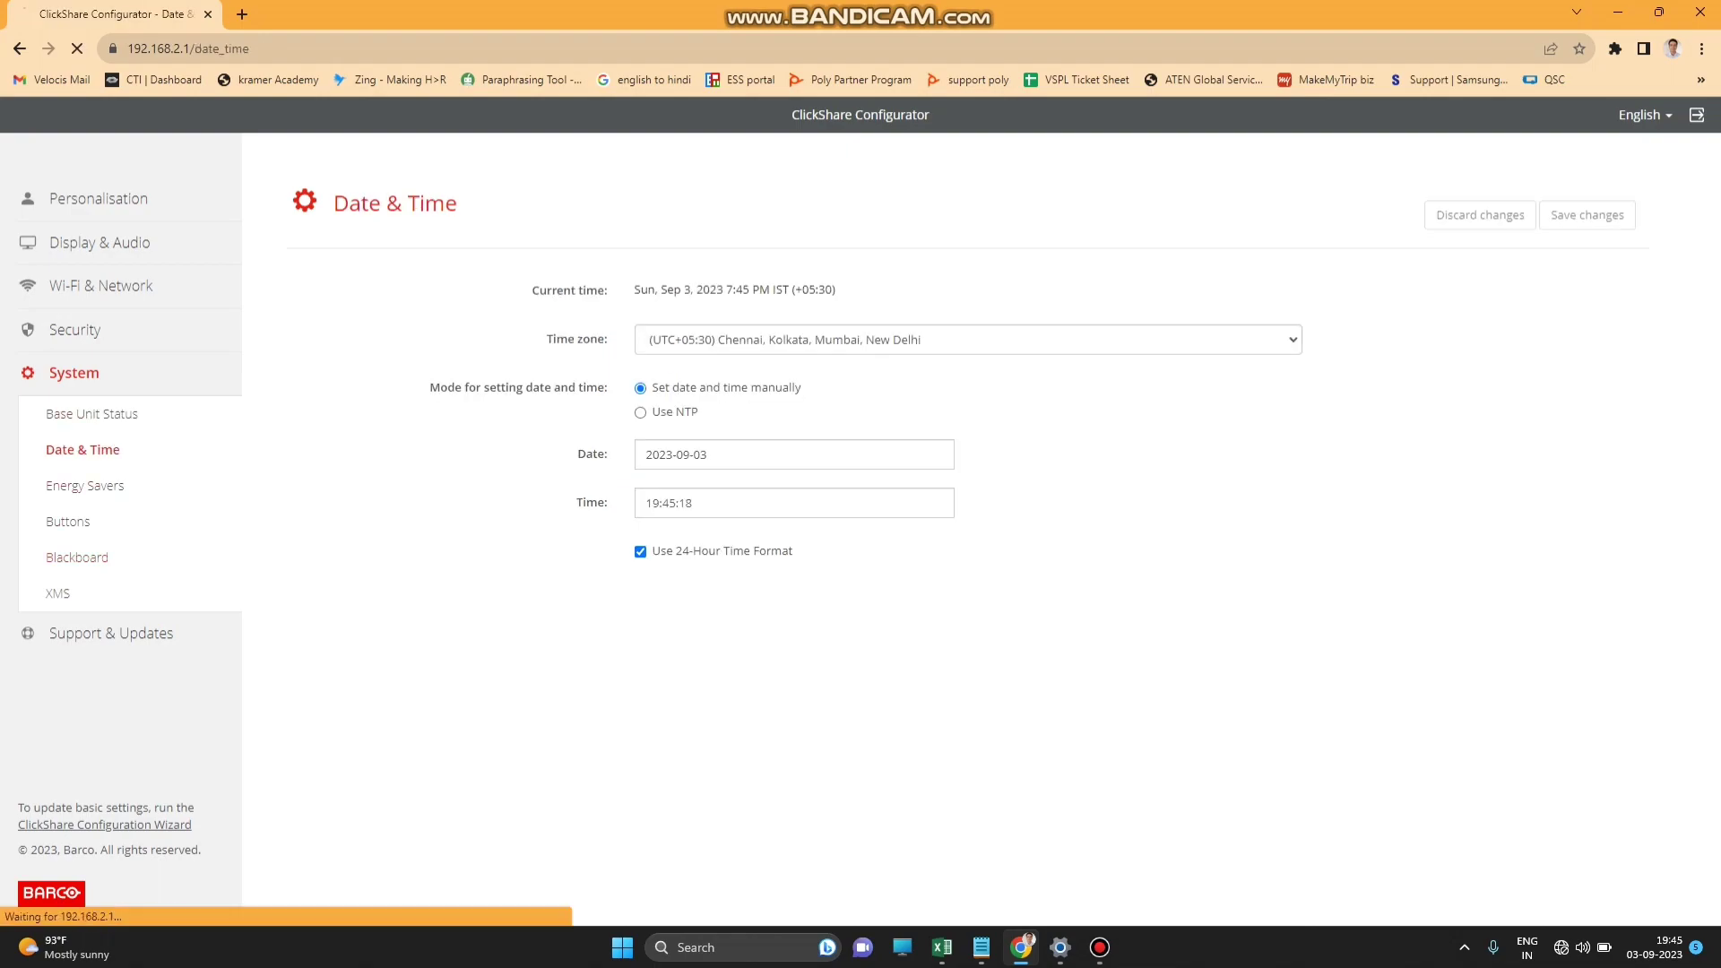
pyautogui.click(633, 299)
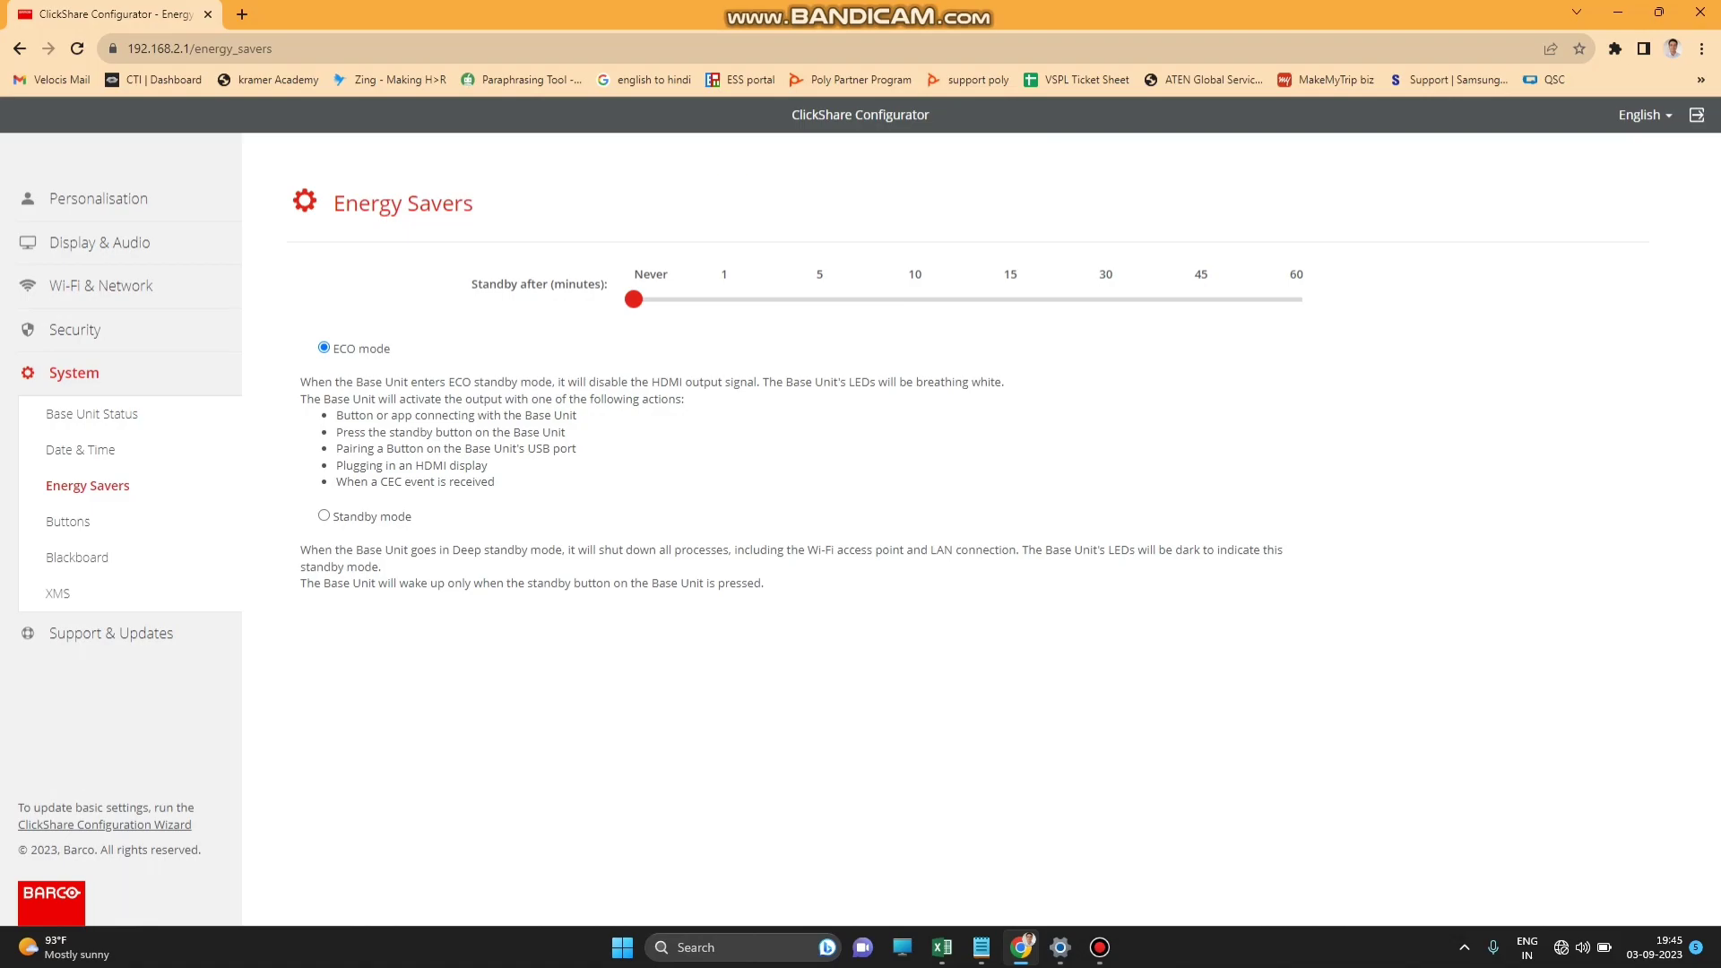
# Review the Buttons, Blackboard and XMS pages, finishing on the Firmware Update page.
pyautogui.click(68, 521)
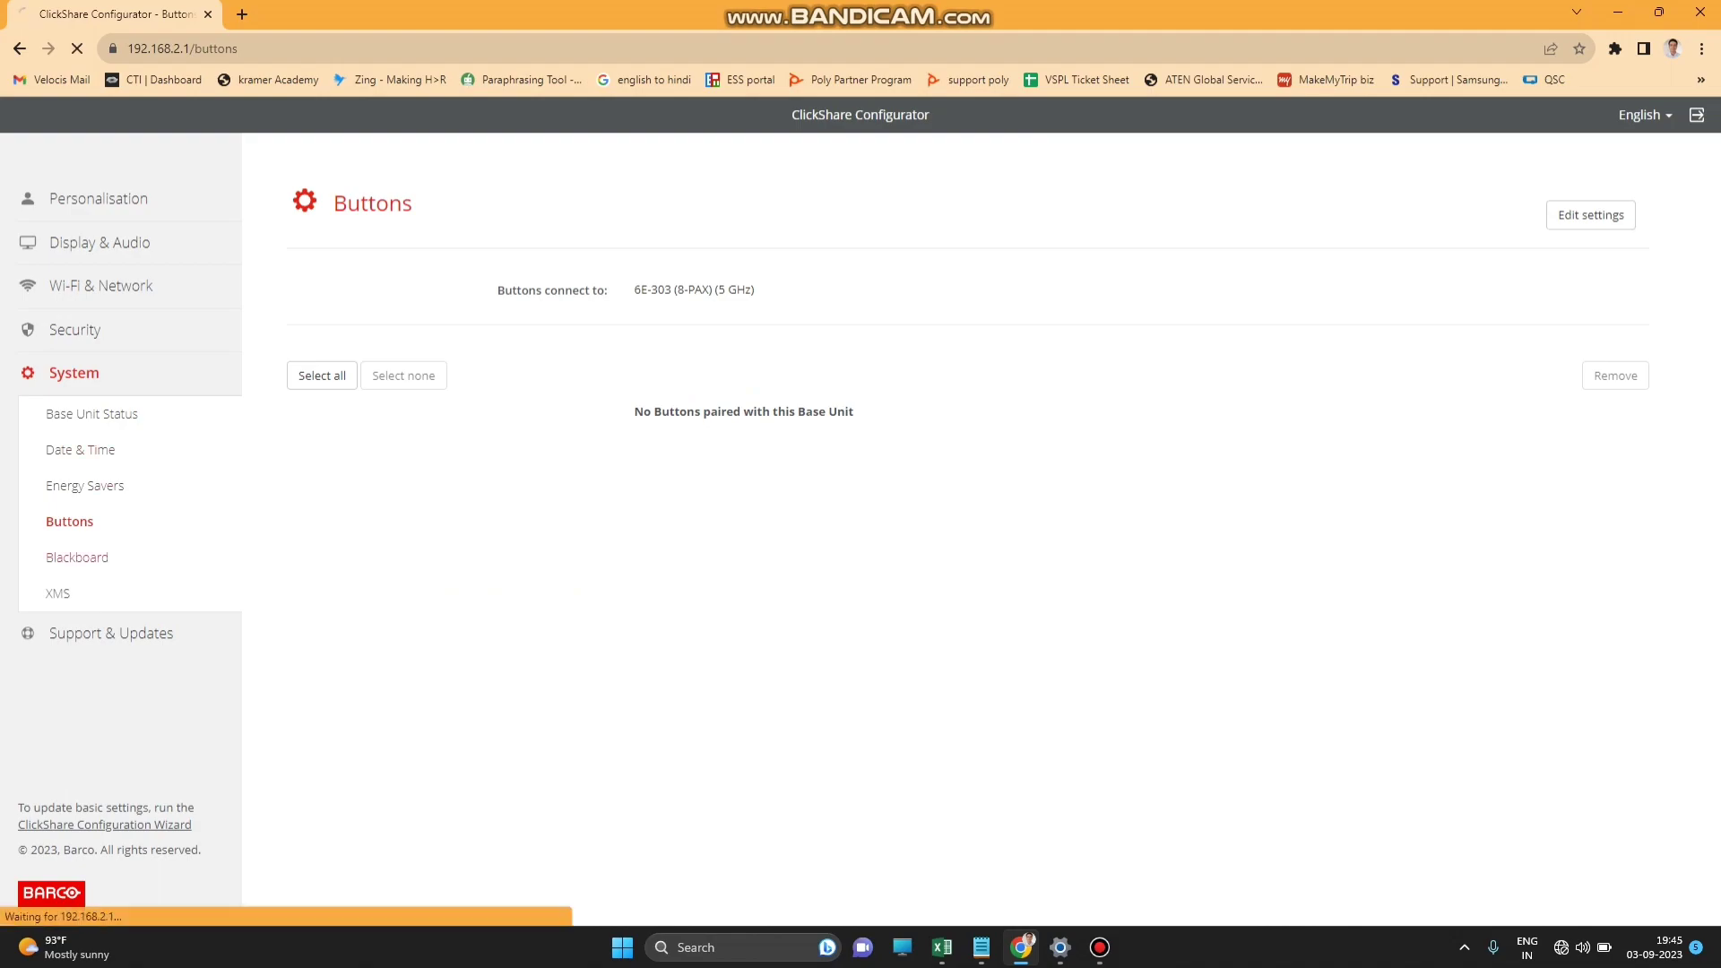
pyautogui.click(77, 556)
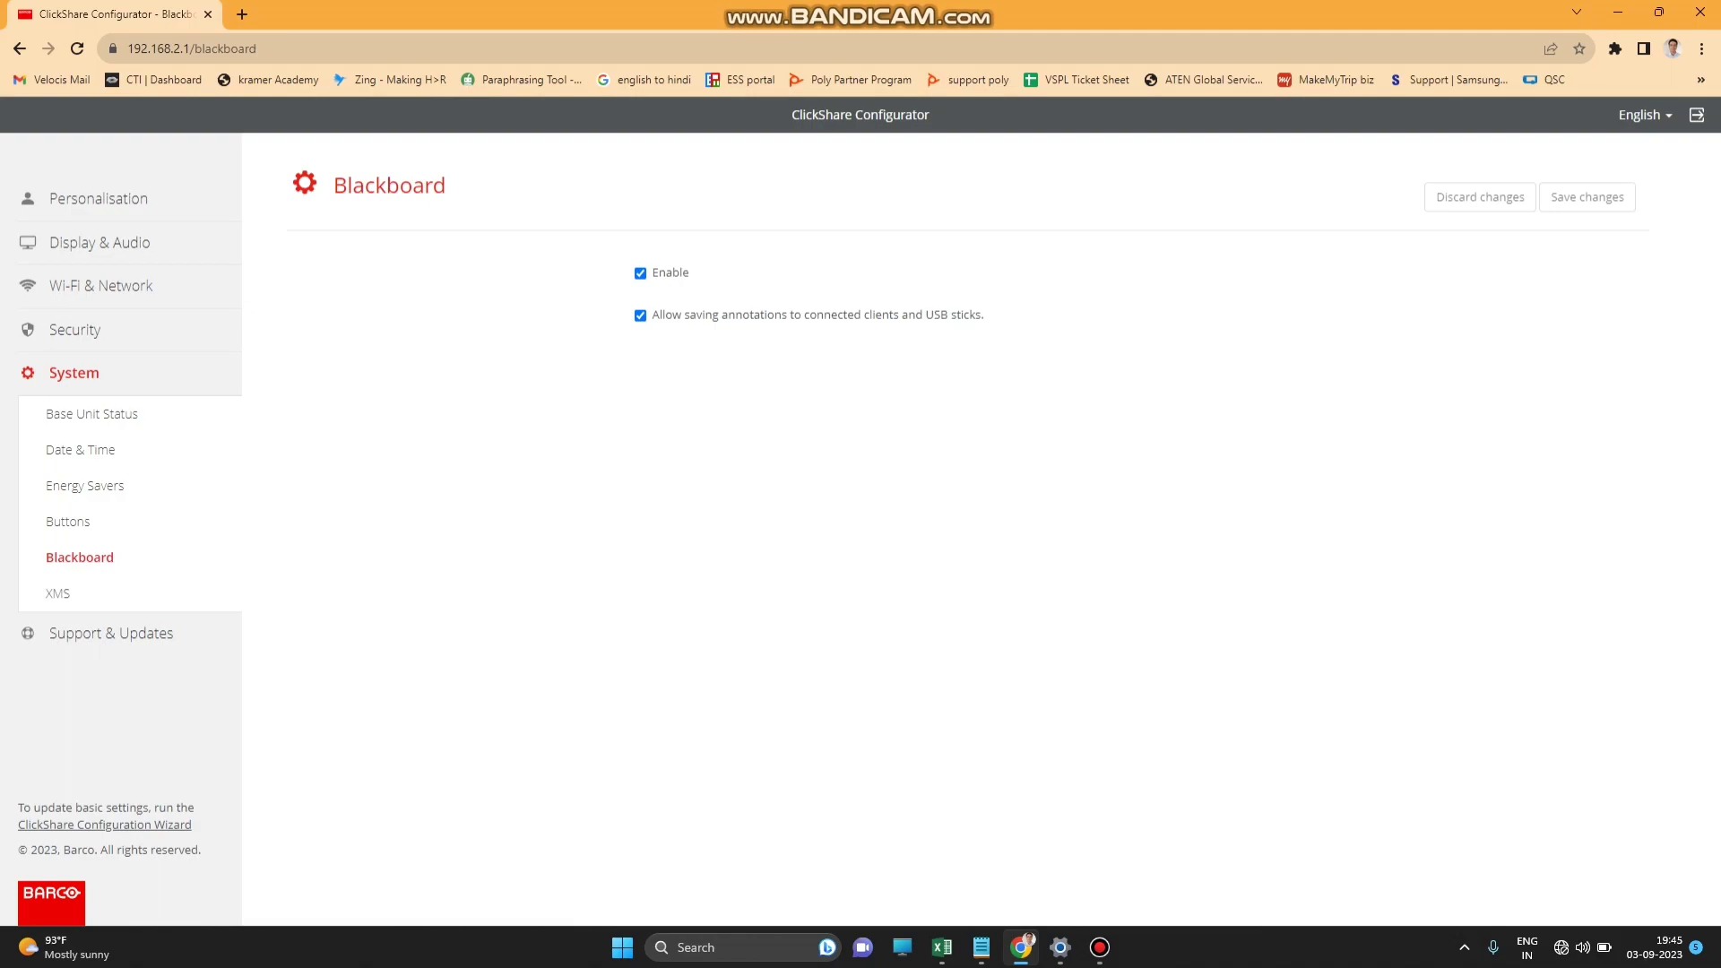
pyautogui.click(58, 593)
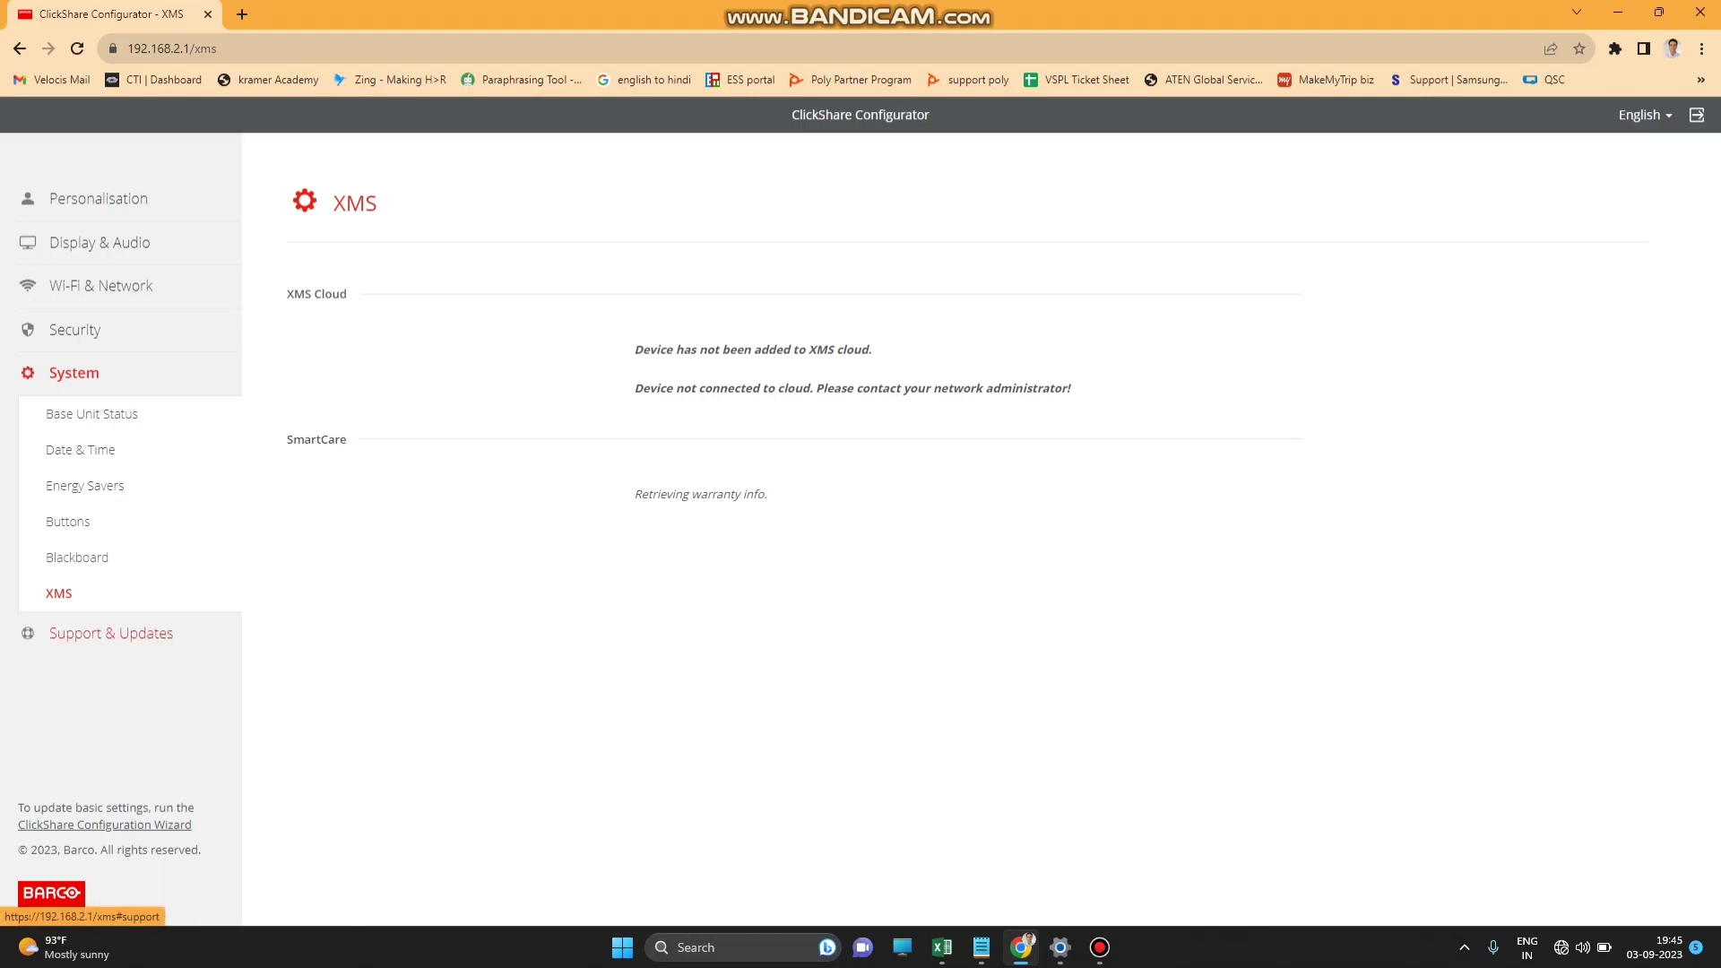
pyautogui.click(111, 633)
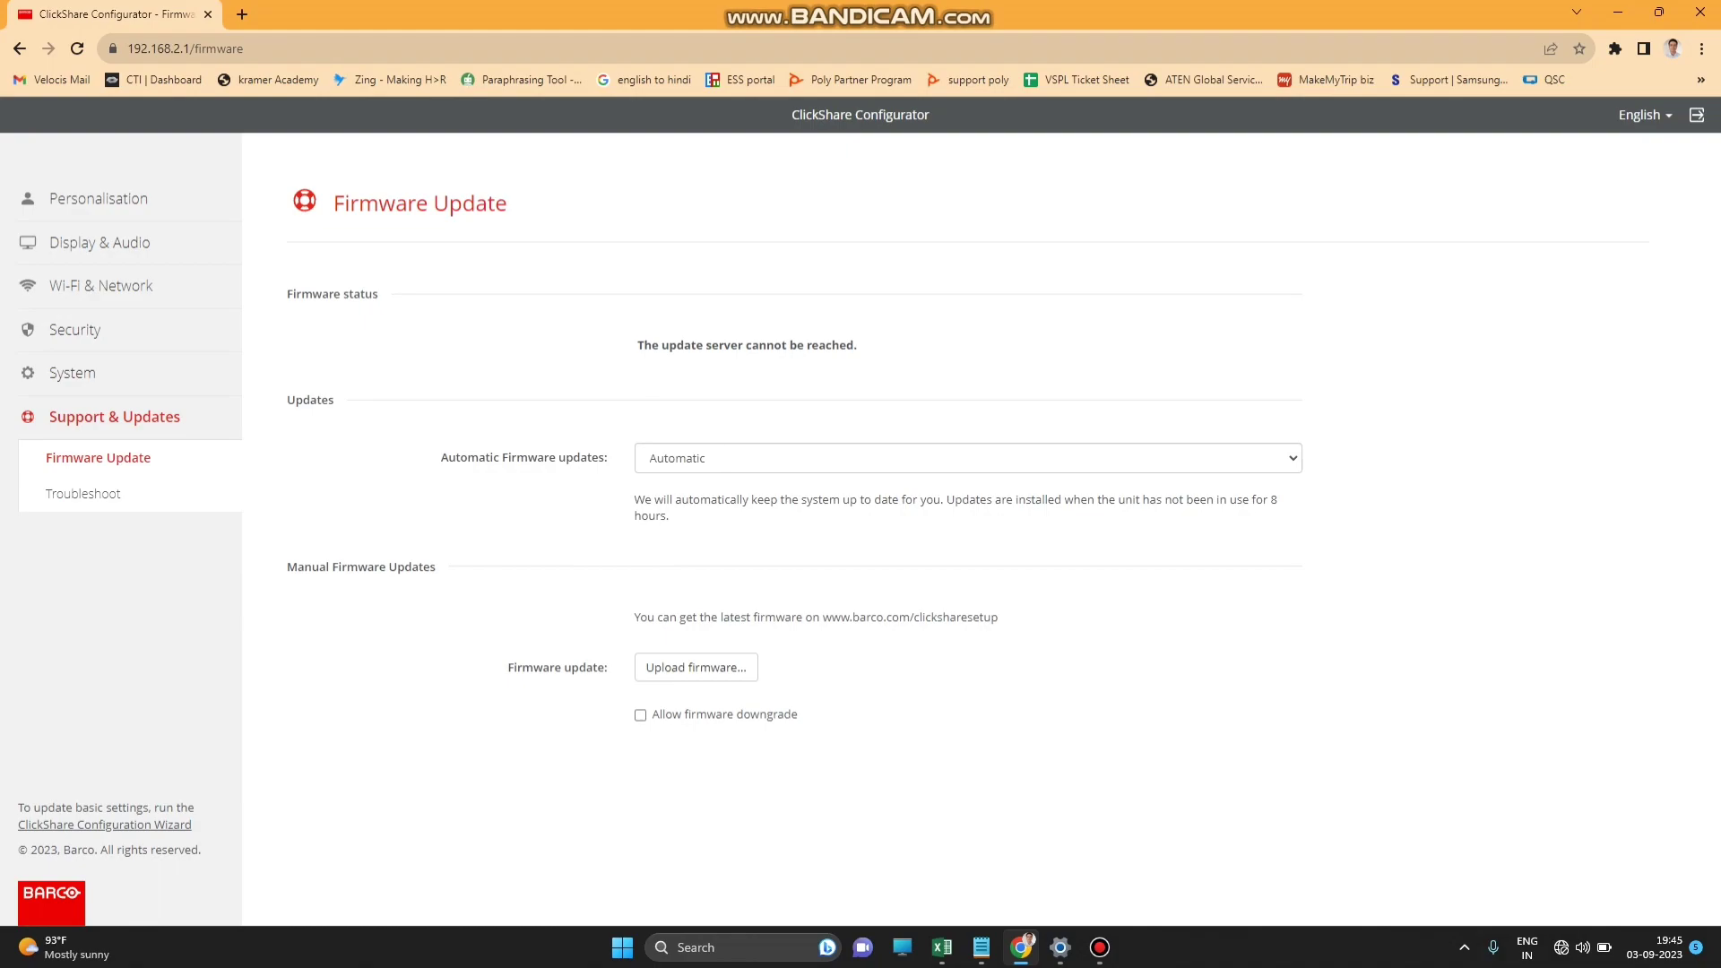
# Browse the automatic firmware update choices and keep Automatic selected.
pyautogui.click(967, 458)
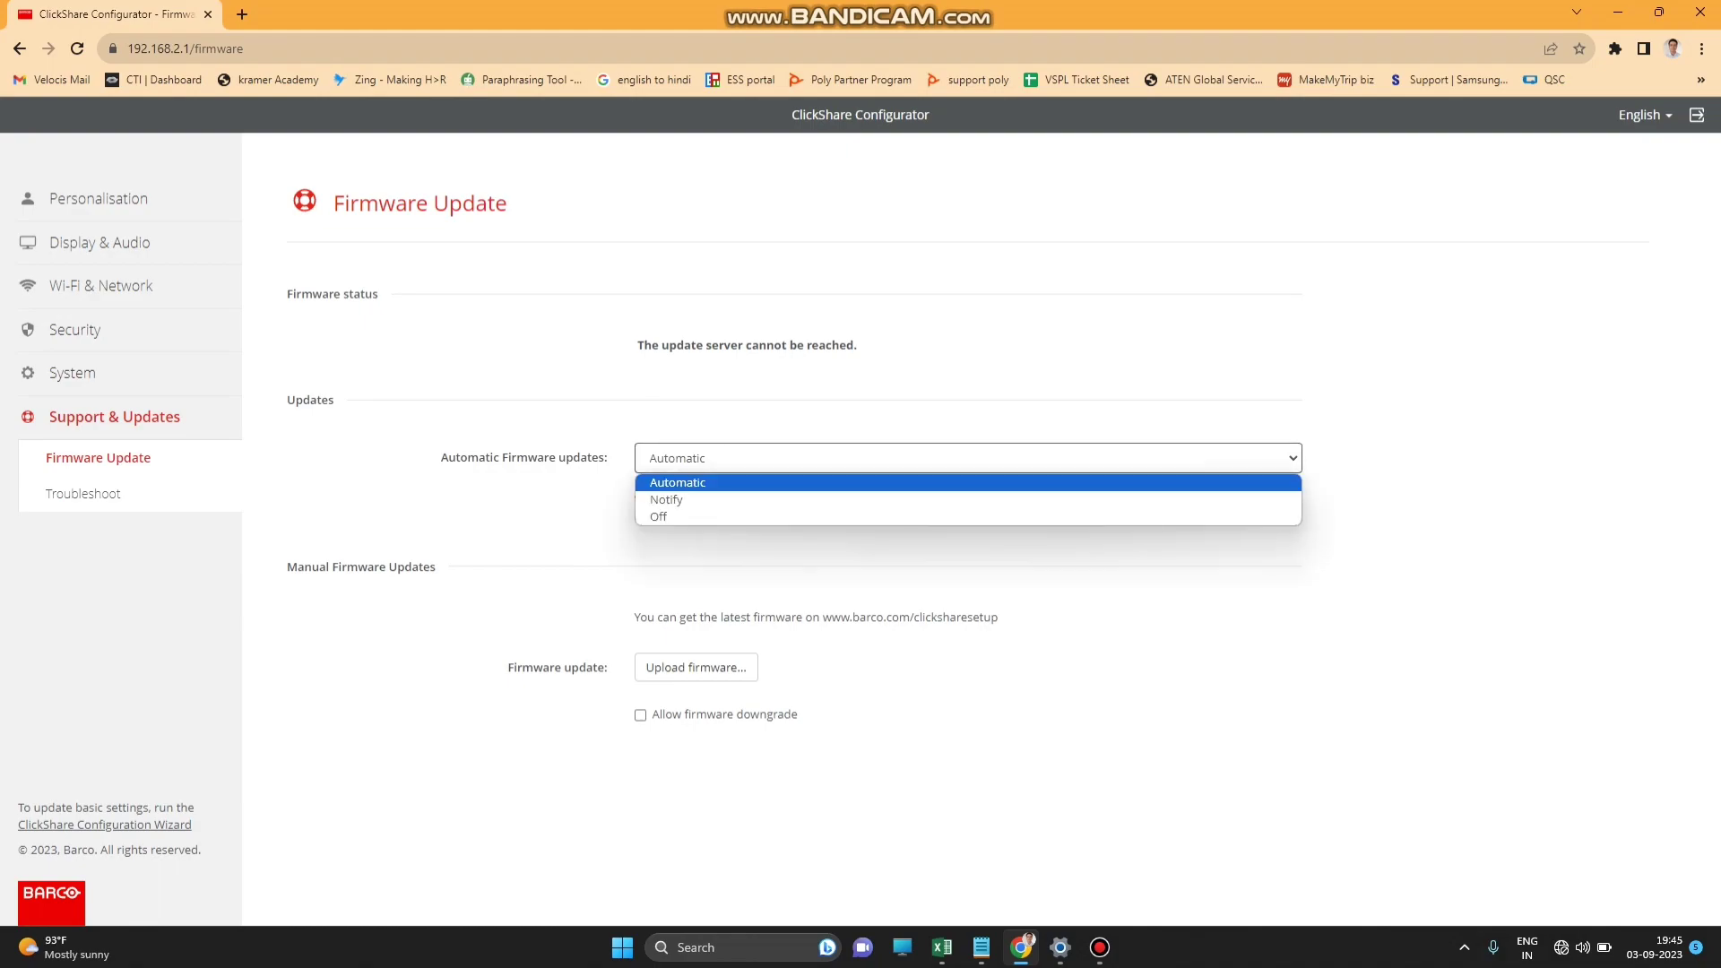
pyautogui.press('Down')
pyautogui.press('Down')
pyautogui.press('Up')
pyautogui.press('Up')
pyautogui.press('Return')
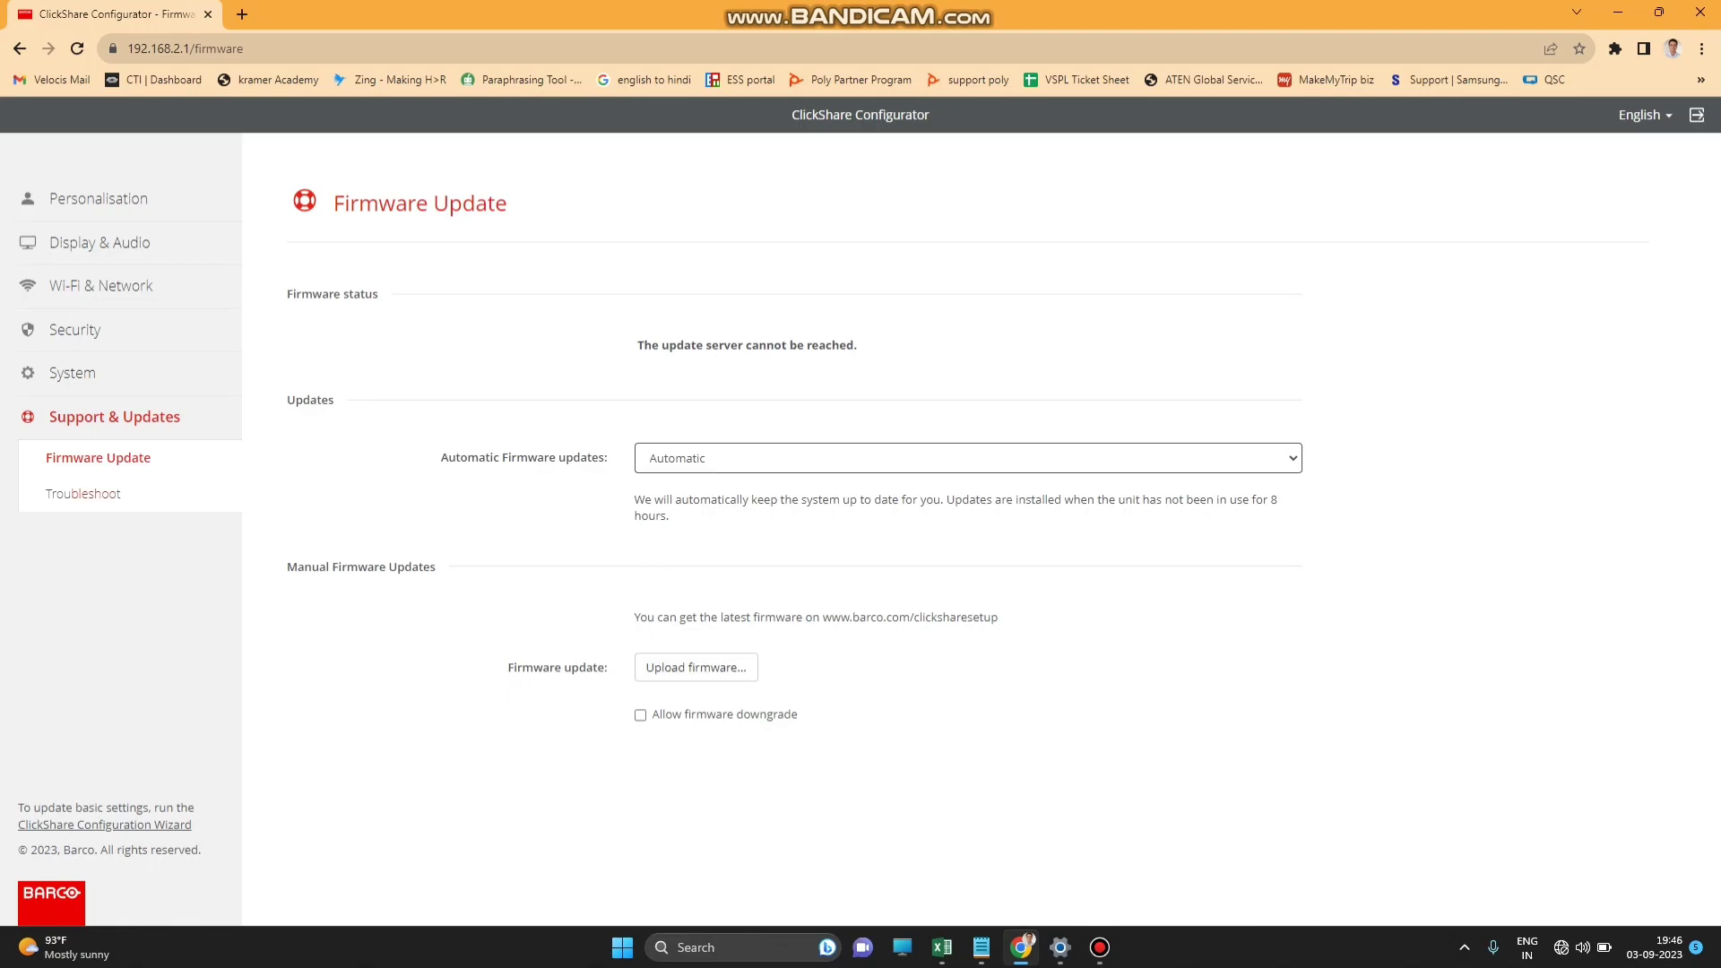
# Scroll through the Troubleshoot page, then return to Base Unit Status and the XMS page.
pyautogui.click(82, 493)
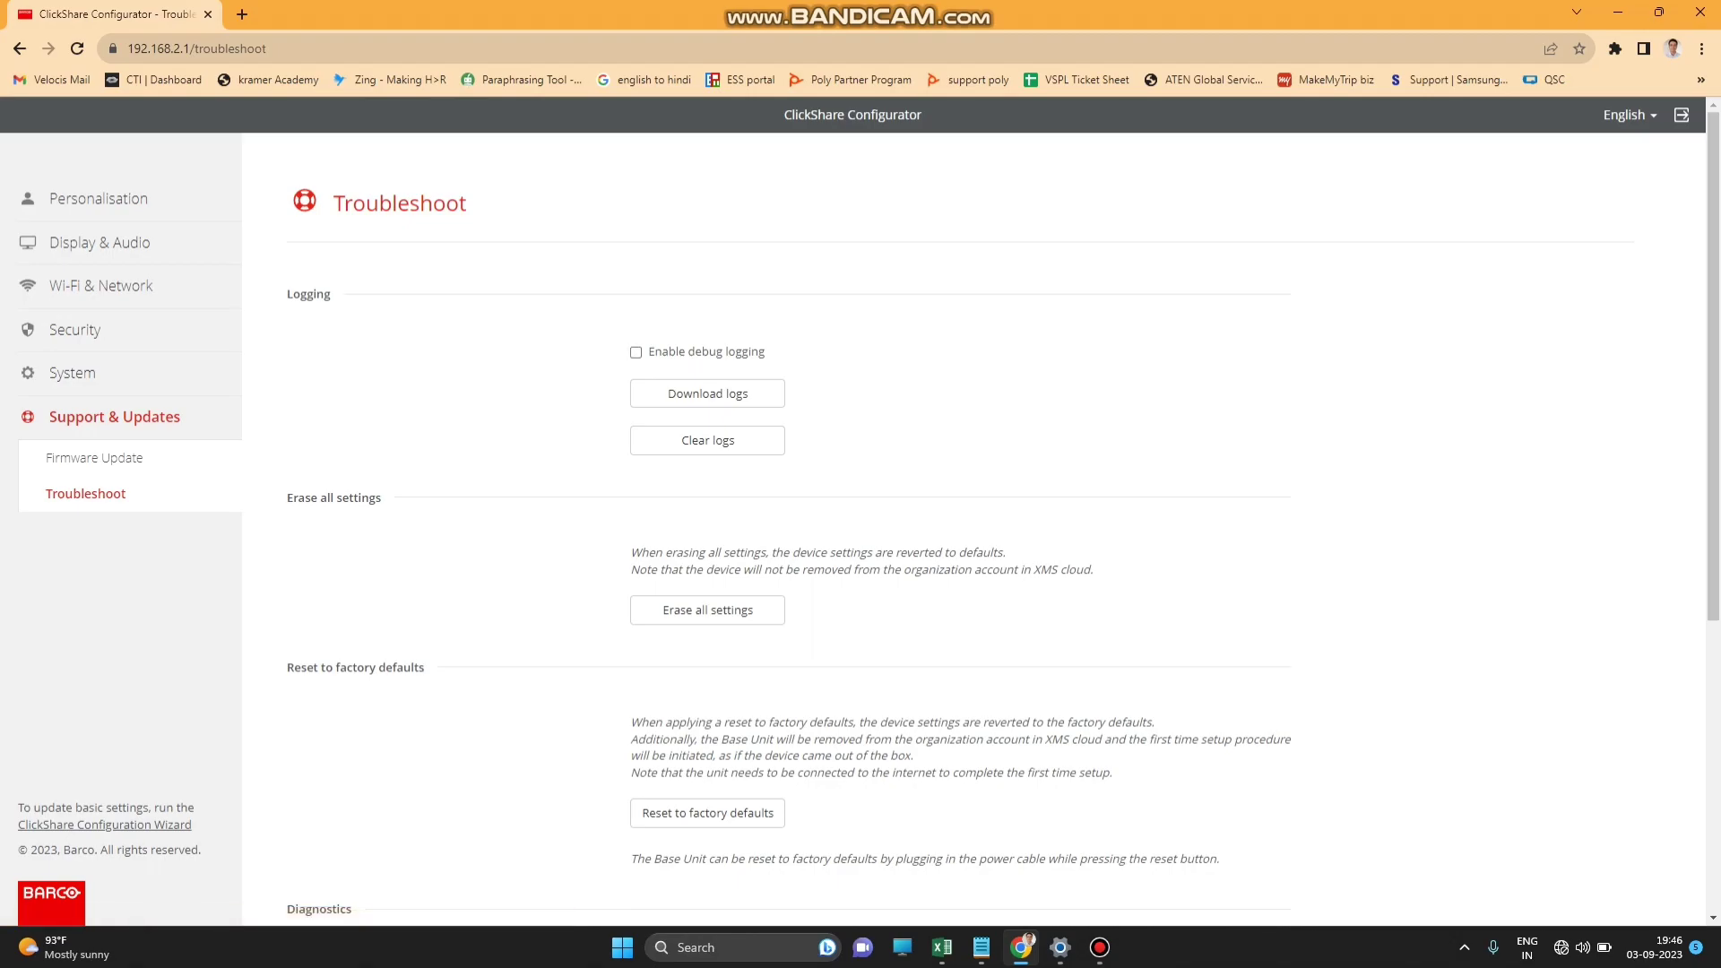
pyautogui.scroll(-5, 973, 529)
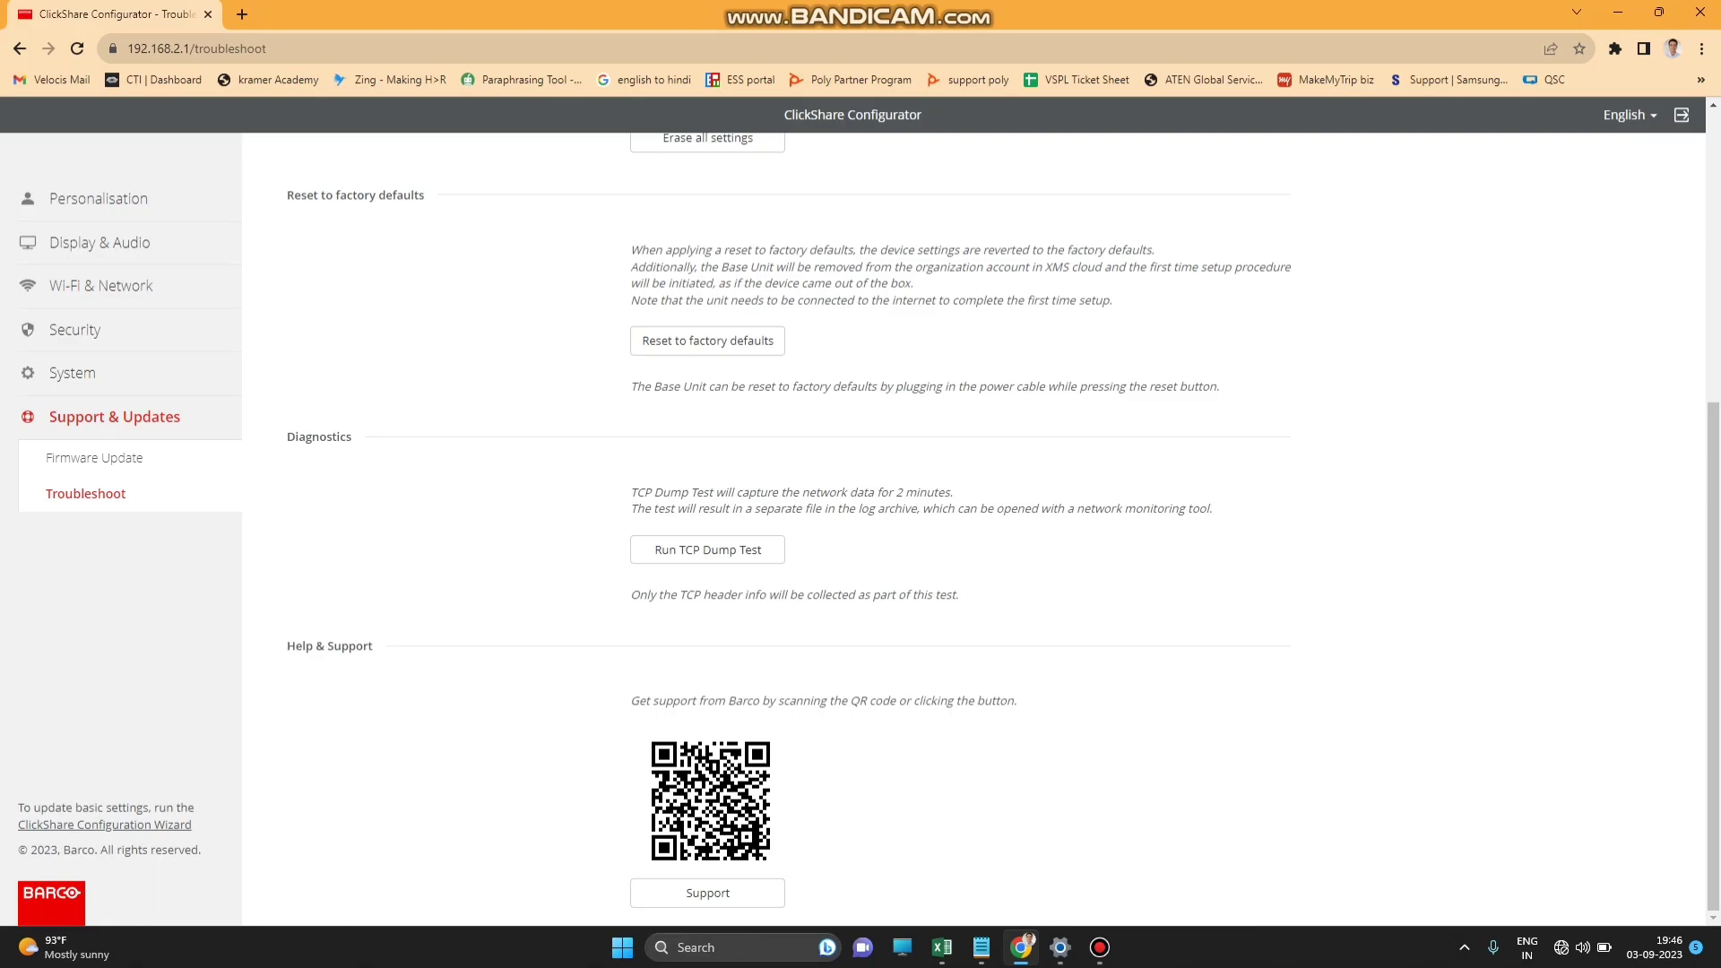
pyautogui.scroll(6, 973, 529)
pyautogui.click(72, 373)
pyautogui.click(57, 593)
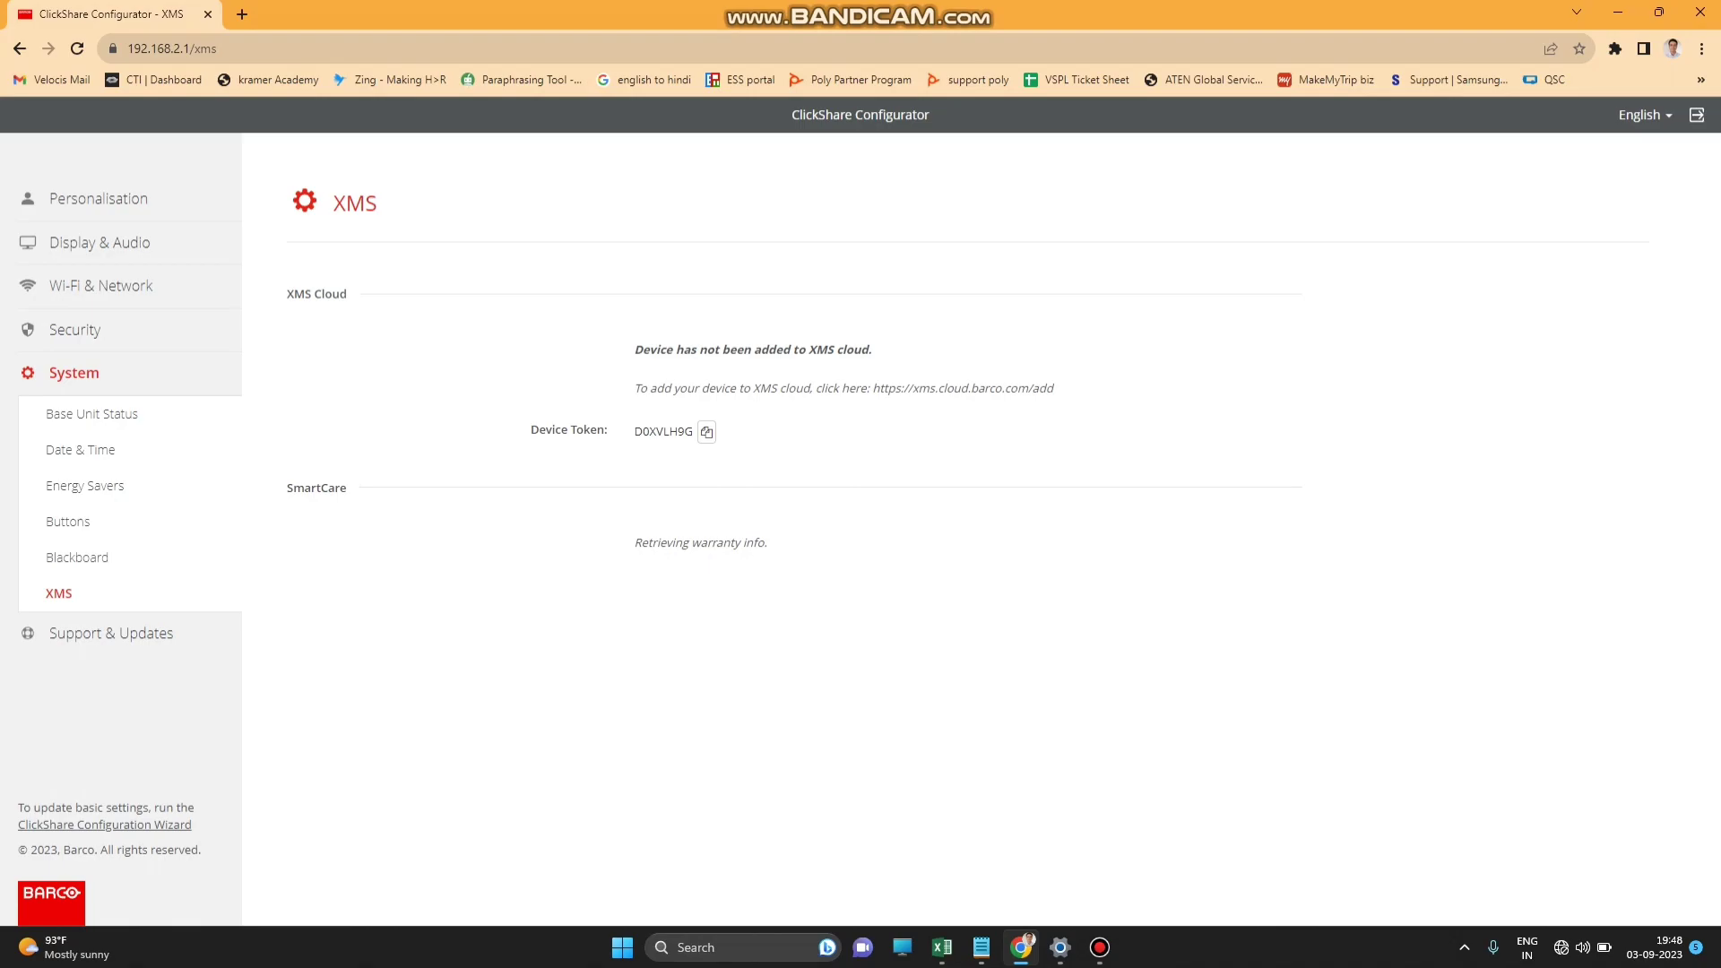
# Copy the unit's XMS device token and compare it with the room 303 entry in Notepad.
pyautogui.click(706, 431)
pyautogui.click(981, 948)
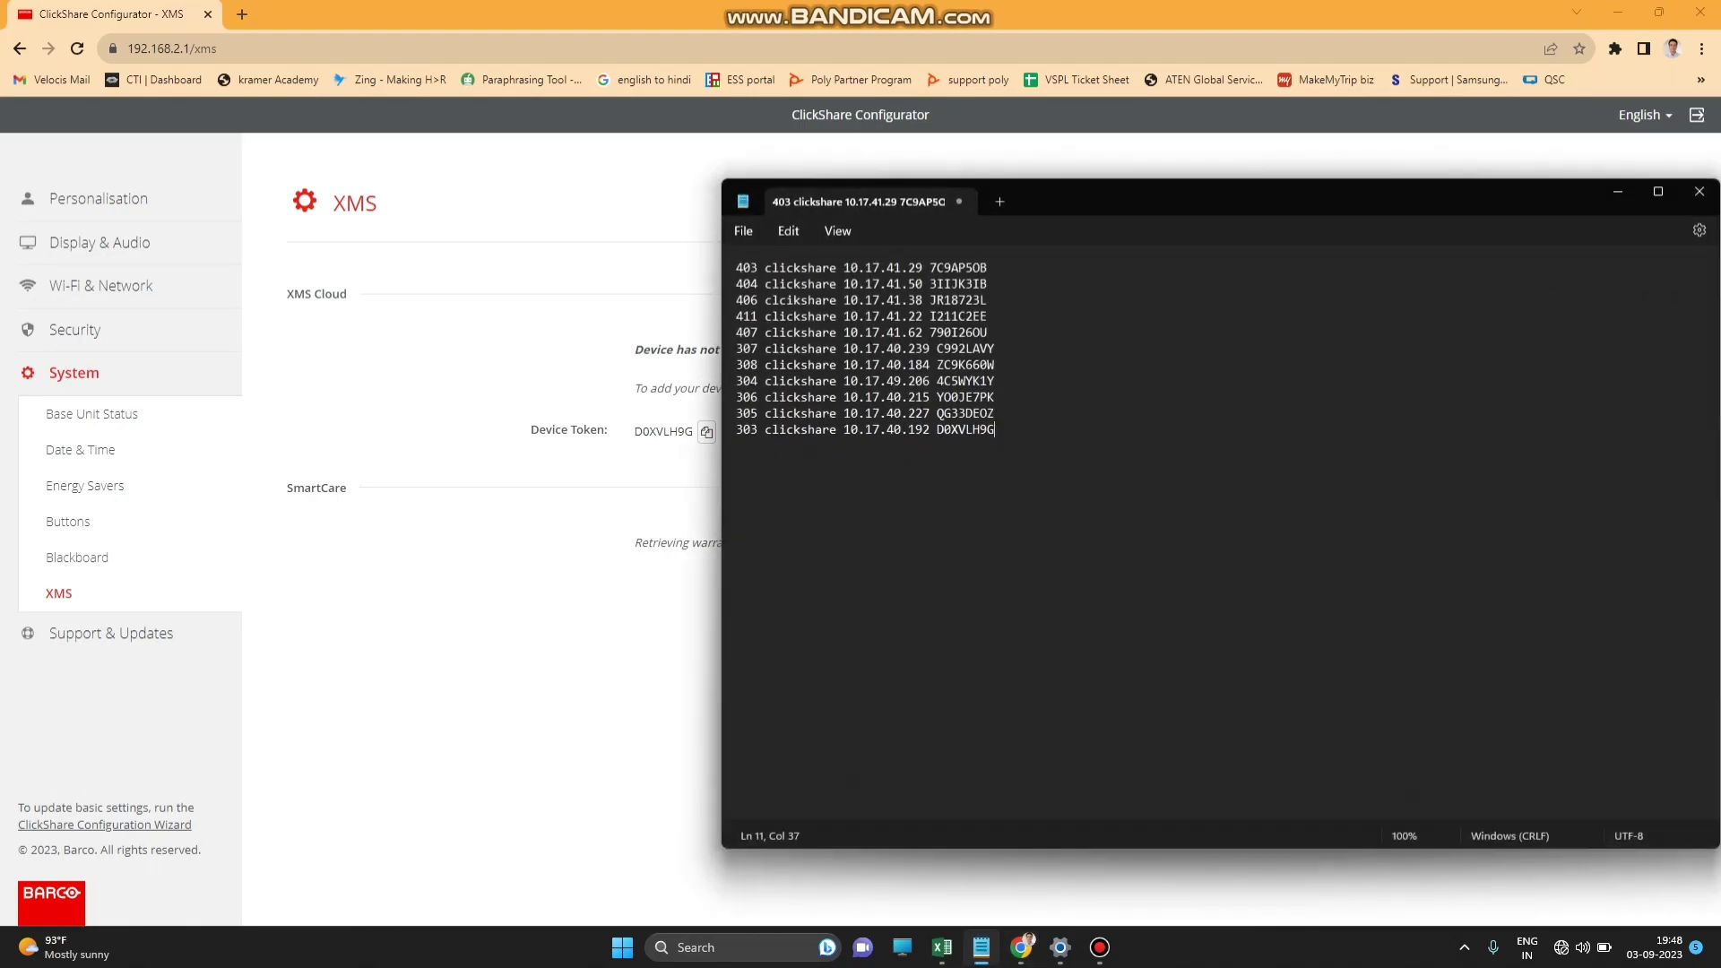
pyautogui.click(980, 947)
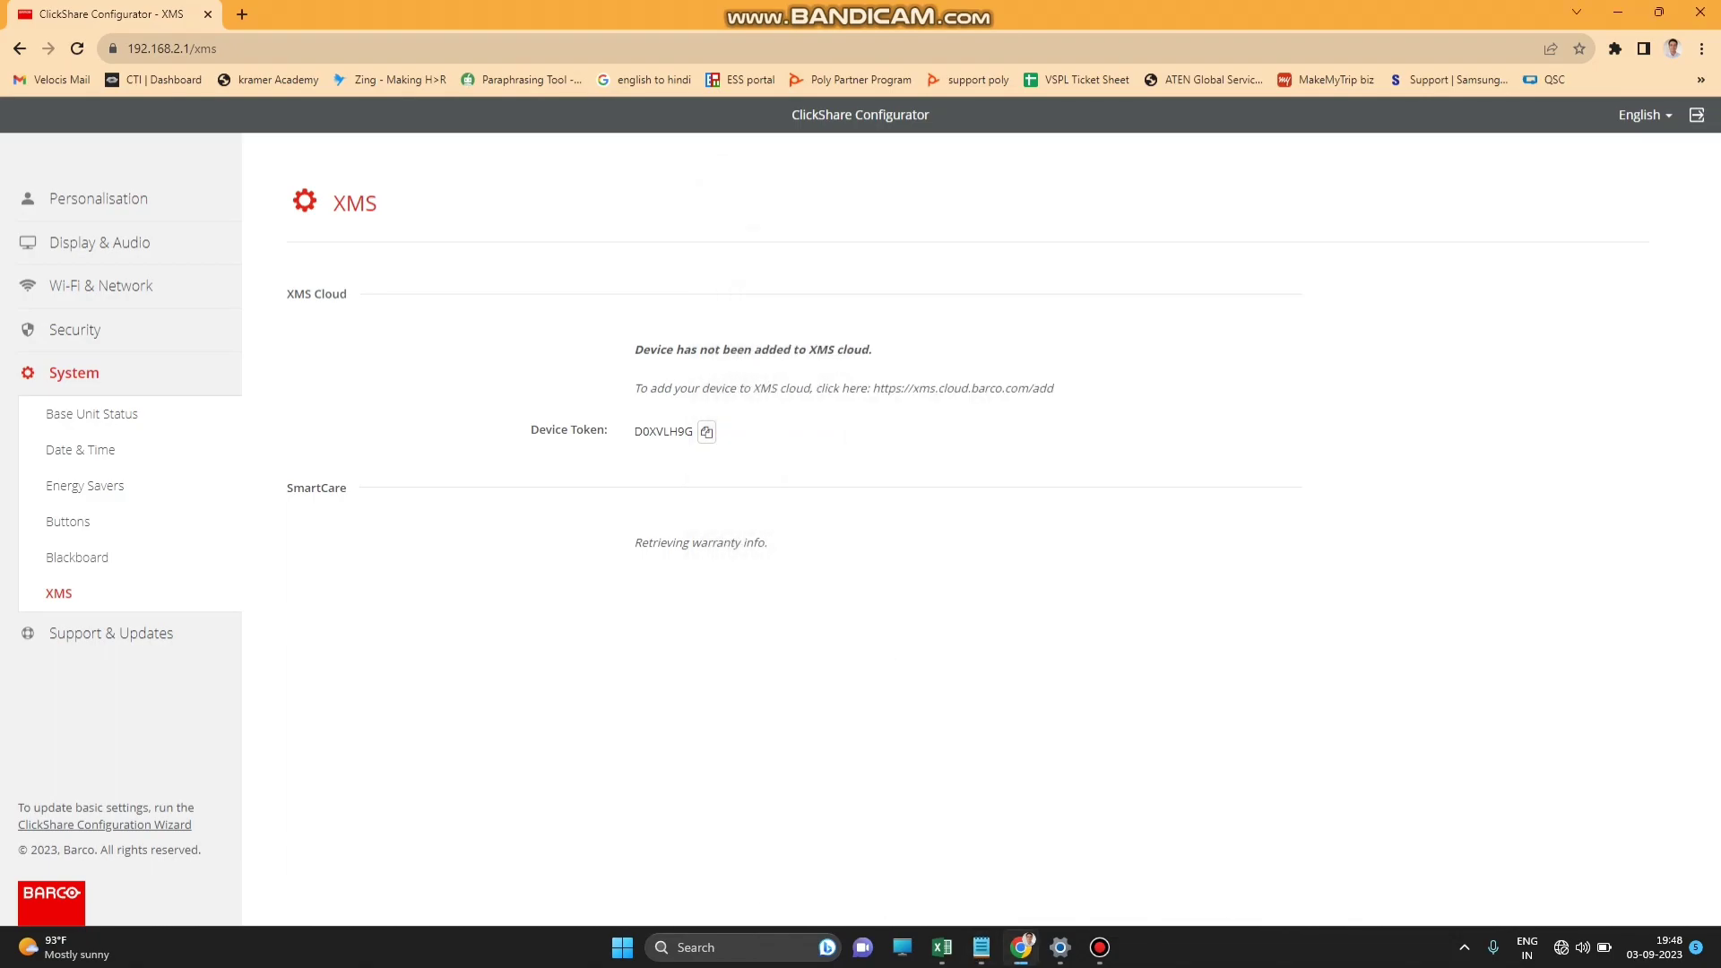